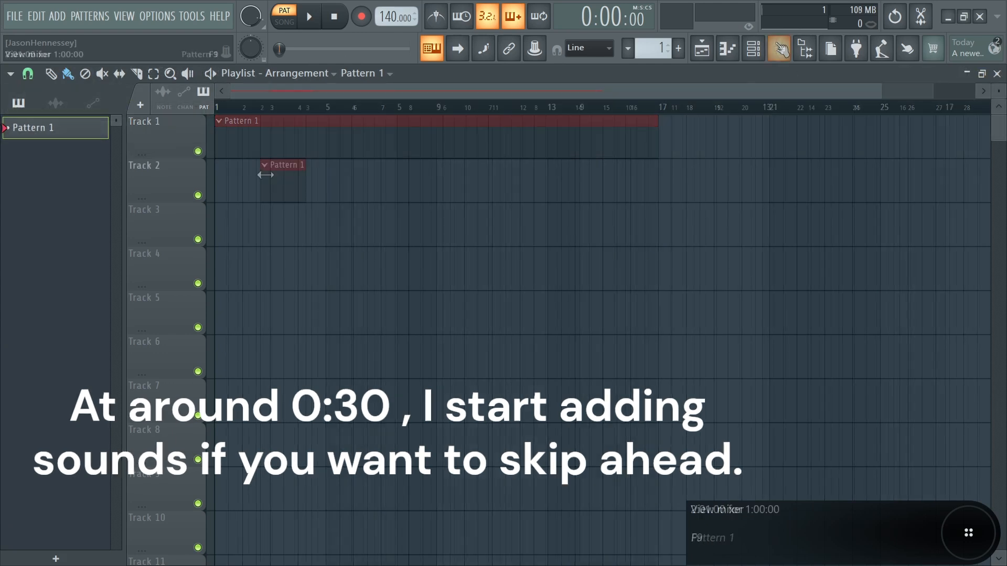
drag(268, 150, 692, 169)
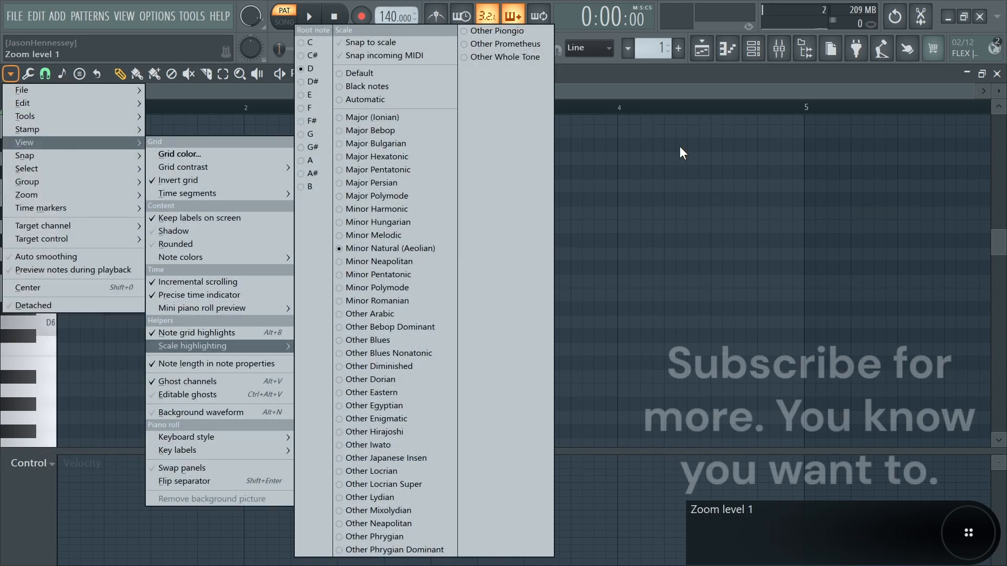
click(679, 147)
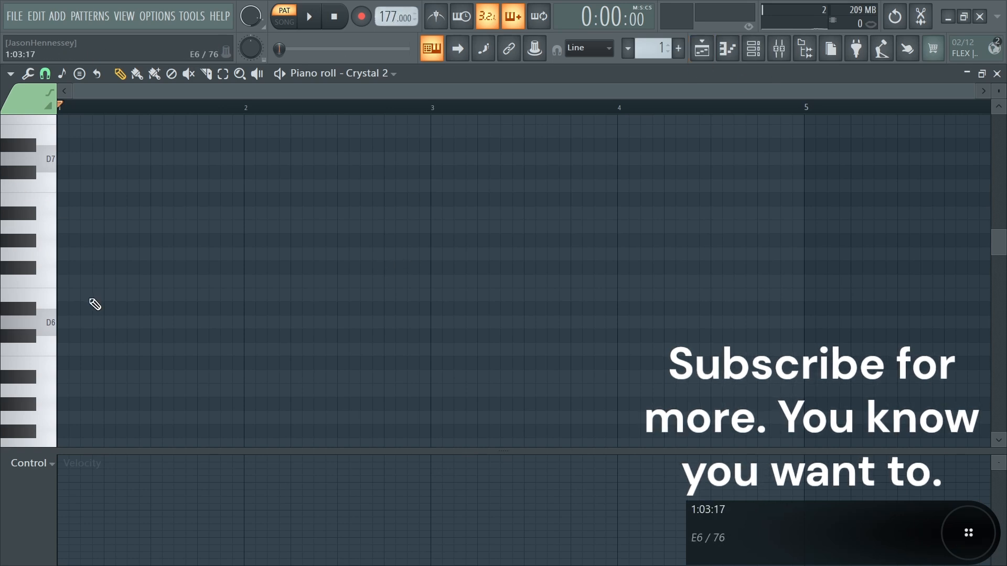
Step: Add a D6 note at the start of bar 1 on Crystal 2 and transpose it down an octave to D5
click(66, 322)
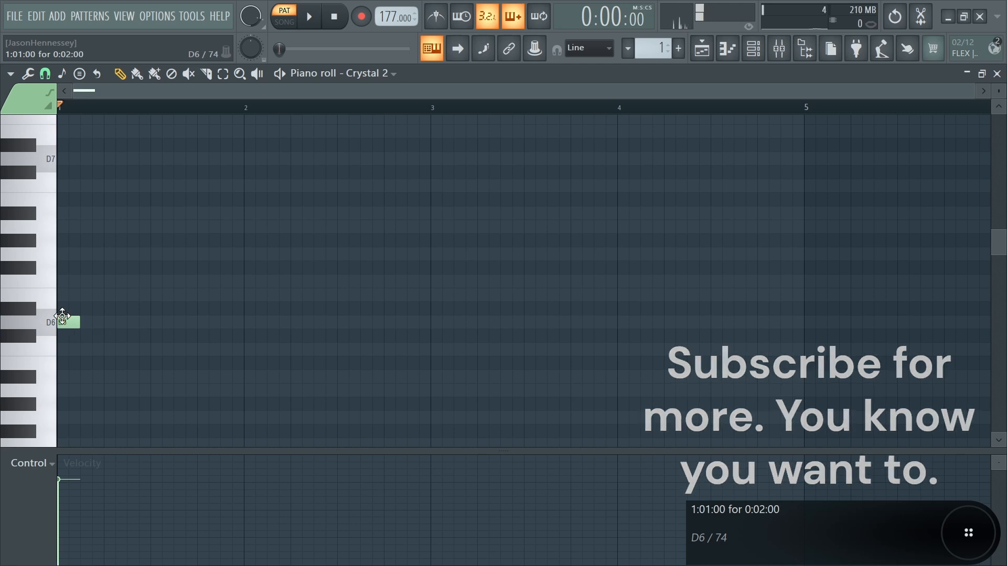
key(ctrl+Down)
scroll(71, 317, down, 2)
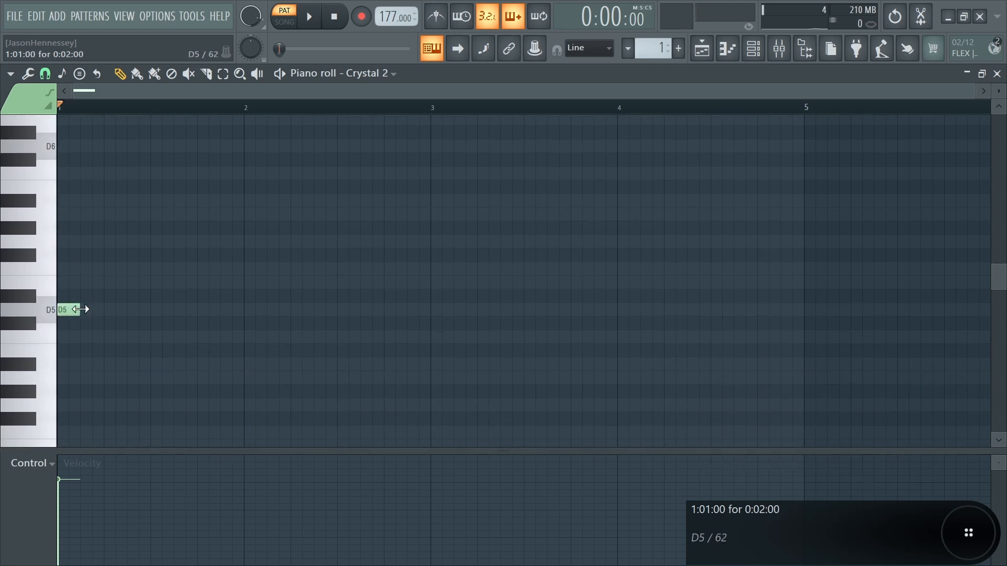
Step: Repeat the one-bar D5, F5, A5 phrase from bar 5, and duplicate both phrases starting at bar 9
key(space)
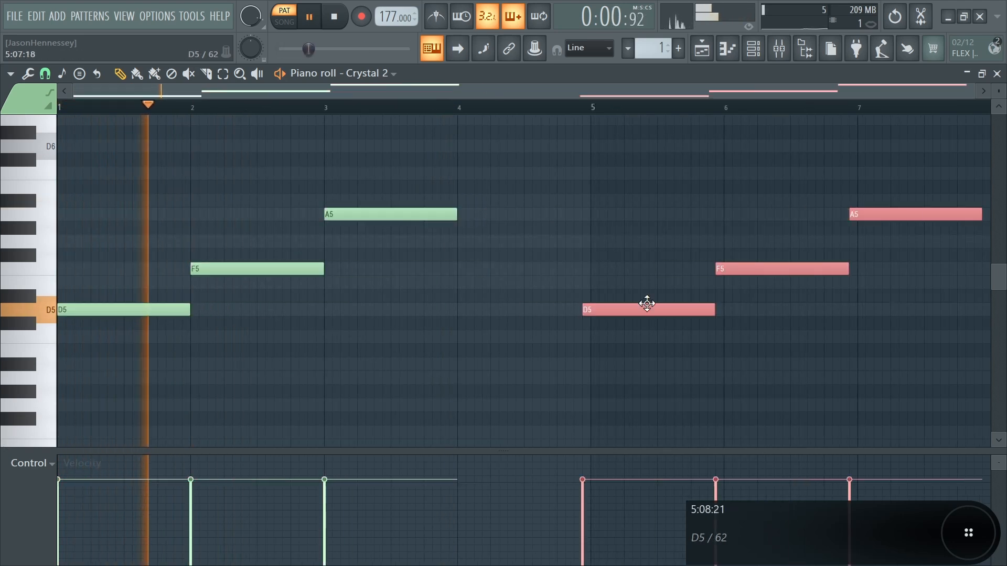
mouse_move(647, 304)
mouse_down()
mouse_move(658, 303)
mouse_move(647, 304)
mouse_up()
scroll(676, 262, down, 2)
key(ctrl+a)
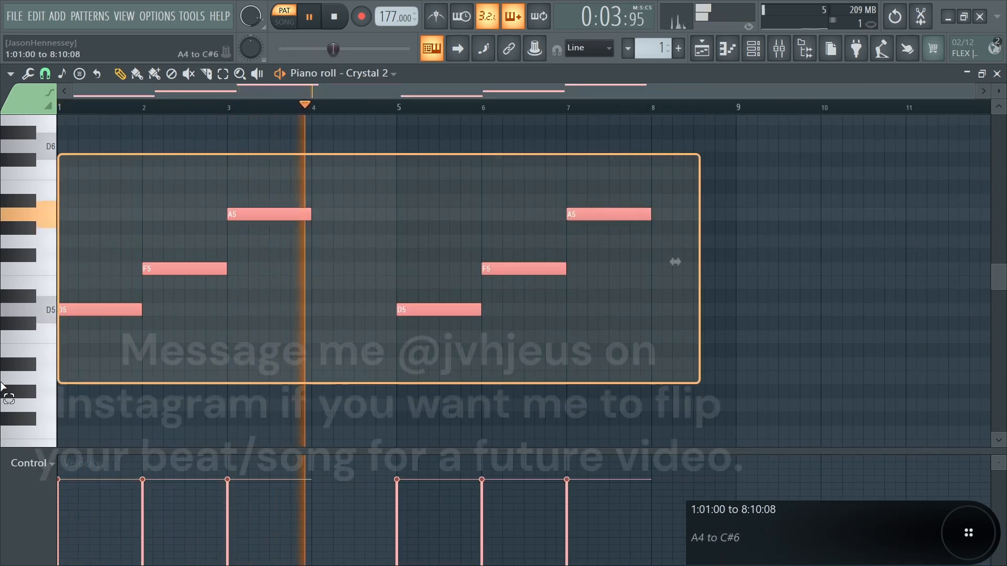
drag(78, 309, 756, 295)
scroll(560, 281, down, 2)
scroll(561, 282, down, 1)
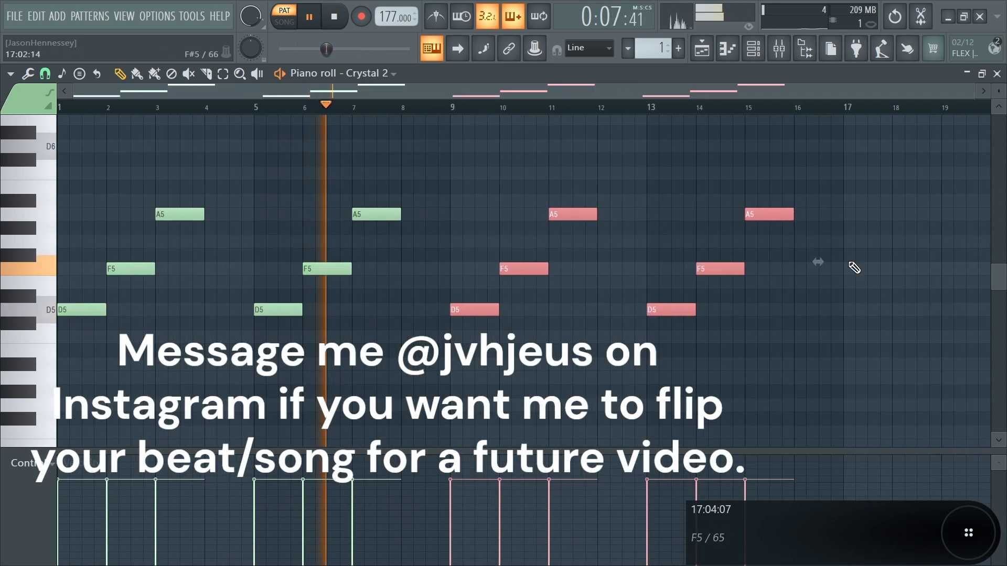
ctrl+click(563, 379)
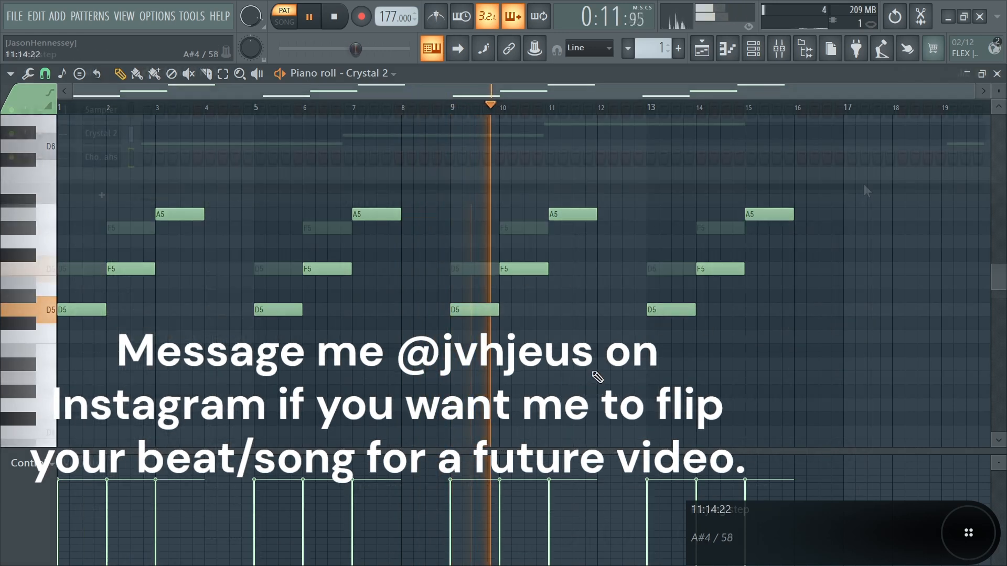
Step: Open the Choir Aahs channel in the piano roll and lay out one-bar chord notes, starting with D4 in bar 1
key(F6)
right_click(107, 158)
click(169, 157)
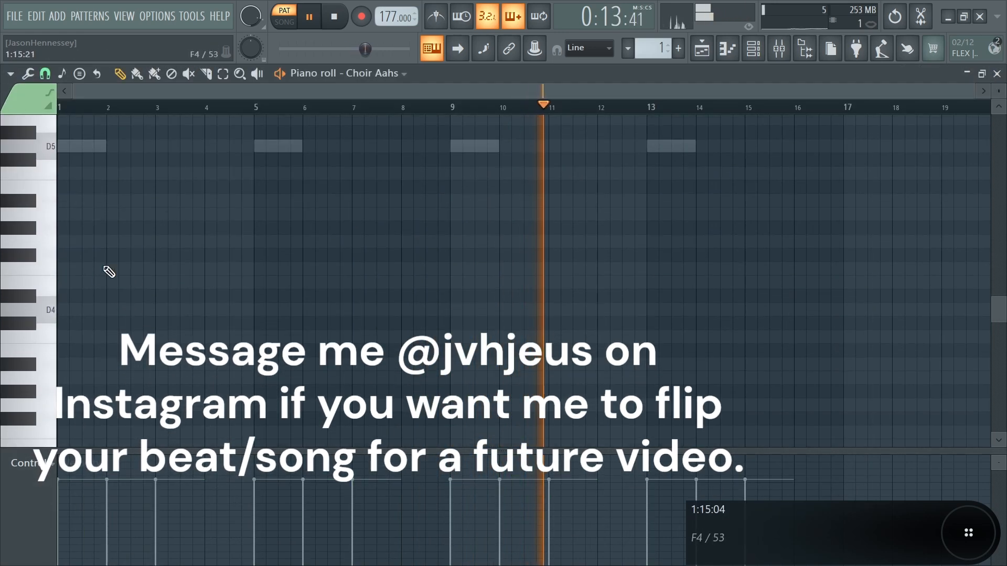
key(space)
key(space)
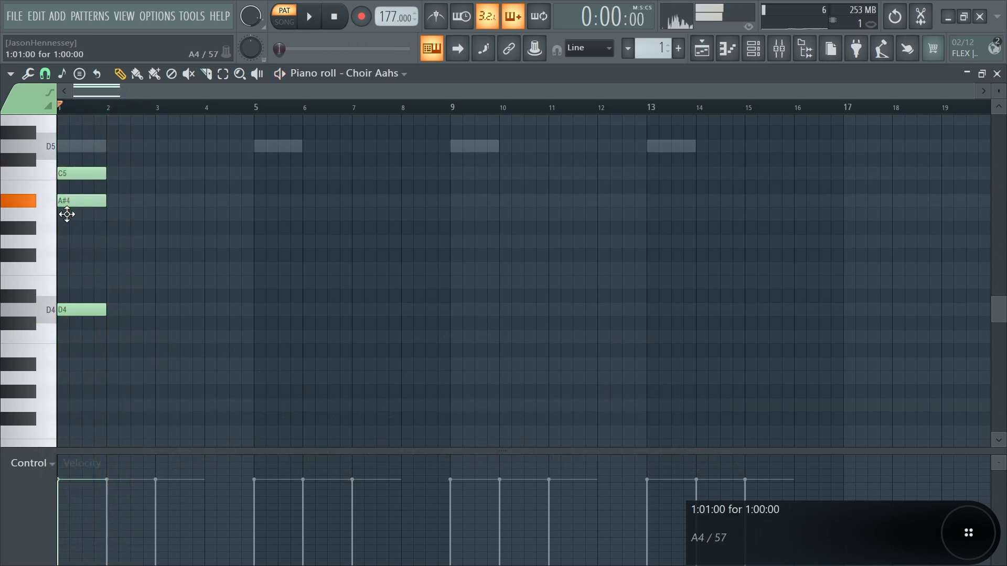
key(space)
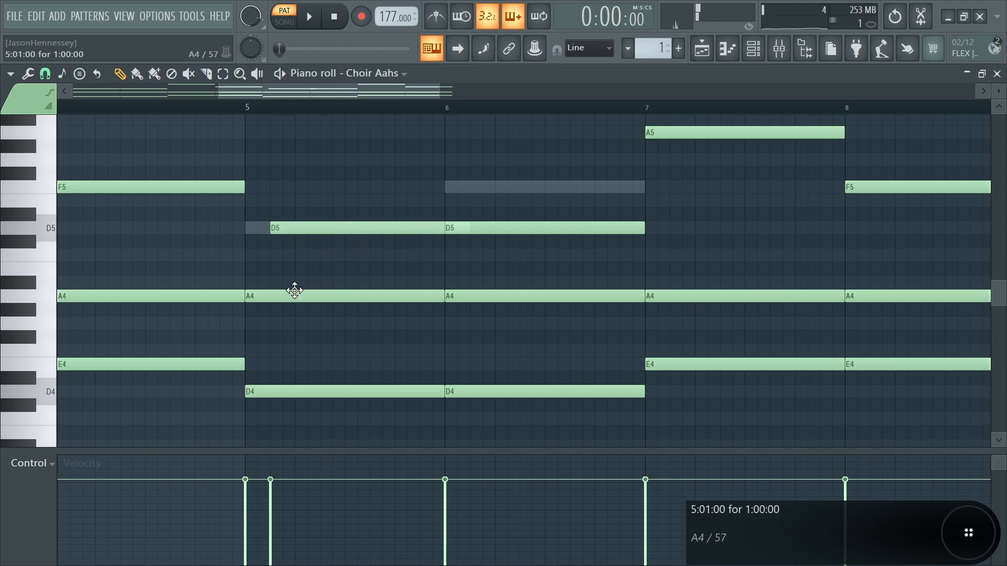
Step: Delay the D4 note in bar 5 to 5:09, and raise the A4 note in bar 6 an octave to A5
scroll(294, 290, up, 3)
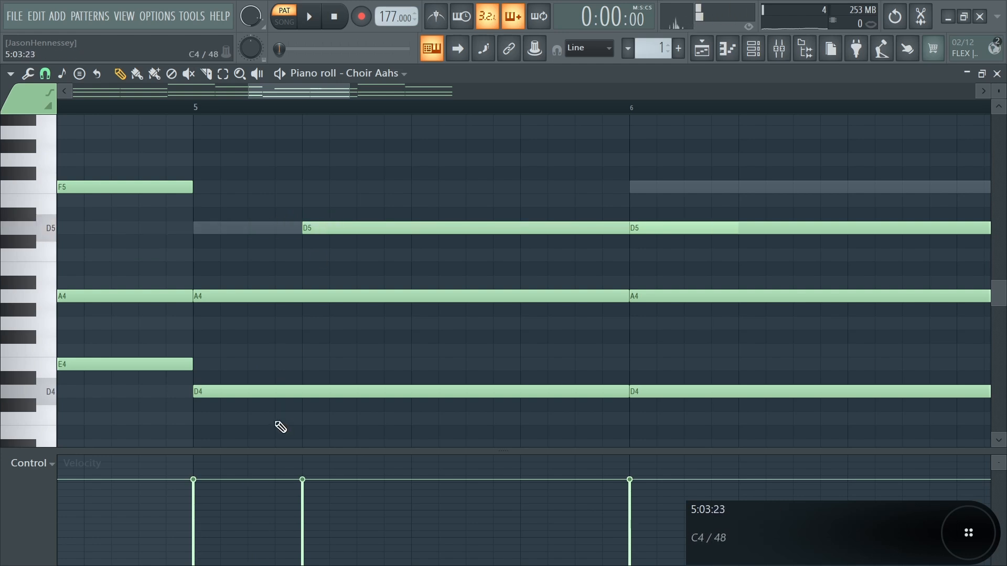
drag(278, 391, 502, 397)
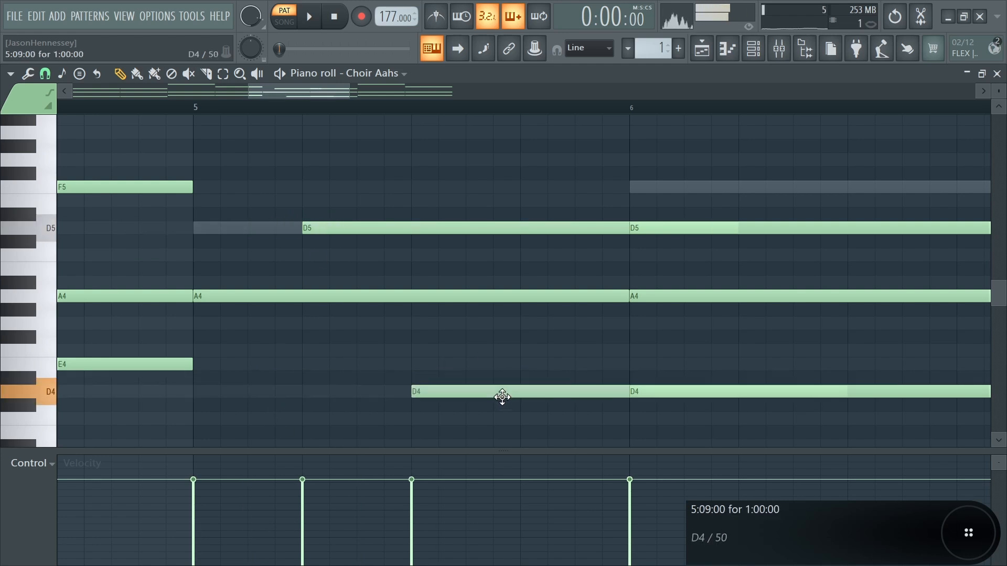
scroll(498, 401, down, 3)
drag(361, 258, 342, 331)
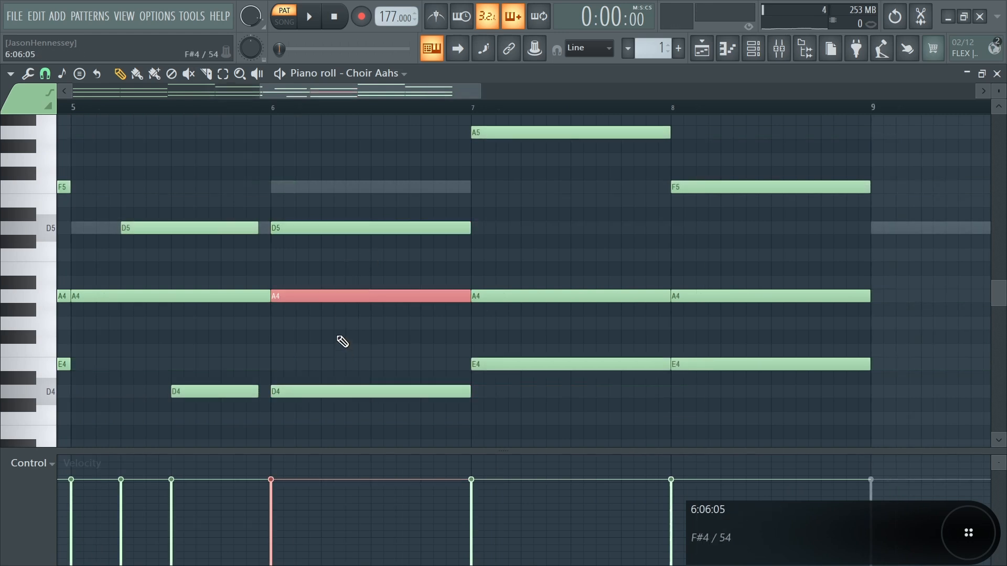
key(ctrl+Up)
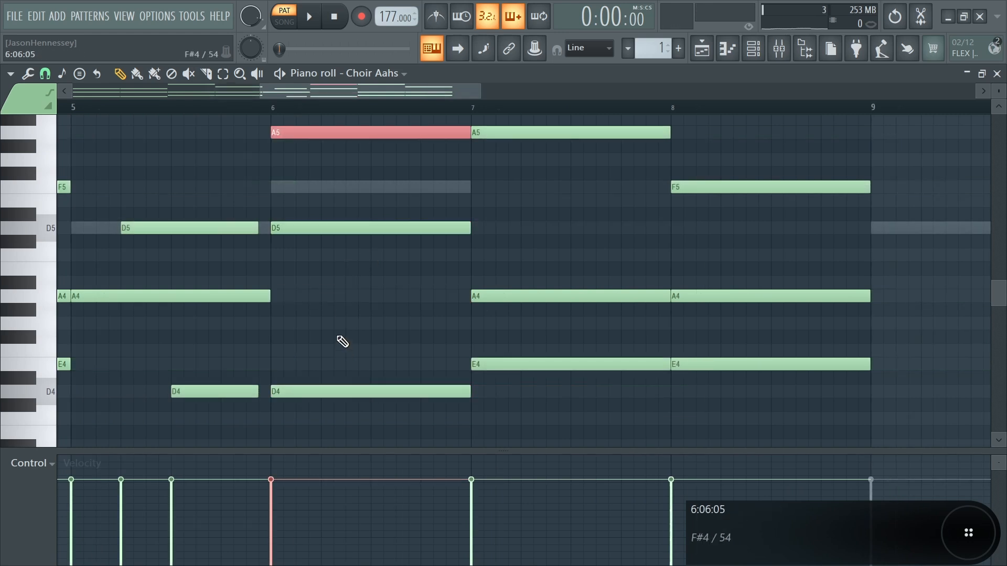
Step: Stagger the bar 7 chord by delaying E4 to 7:05 and A5 to 7:09, with A5 ending at bar 8
ctrl+click(535, 294)
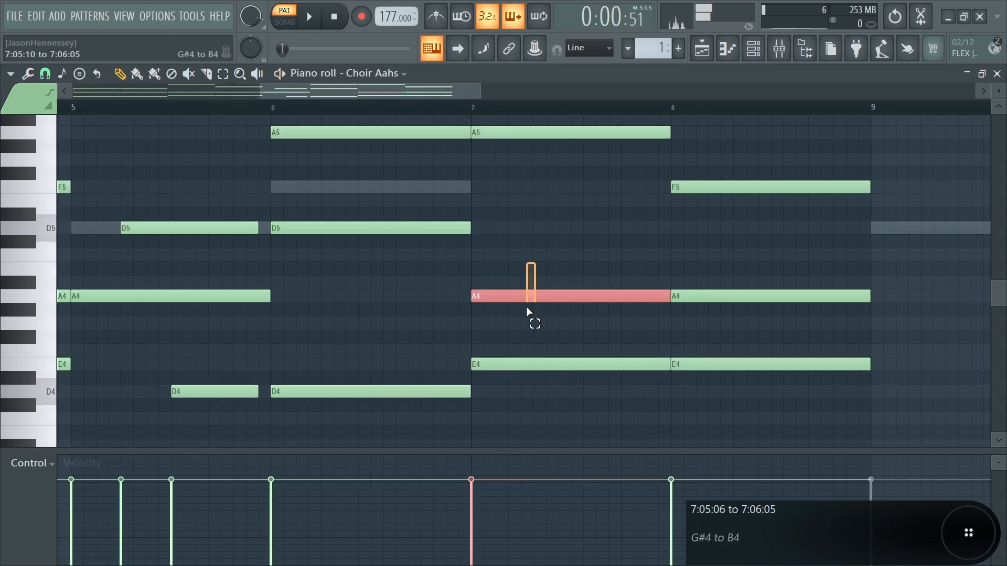
drag(542, 122, 569, 414)
drag(181, 153, 247, 426)
scroll(595, 367, up, 3)
scroll(503, 336, up, 4)
scroll(467, 346, up, 2)
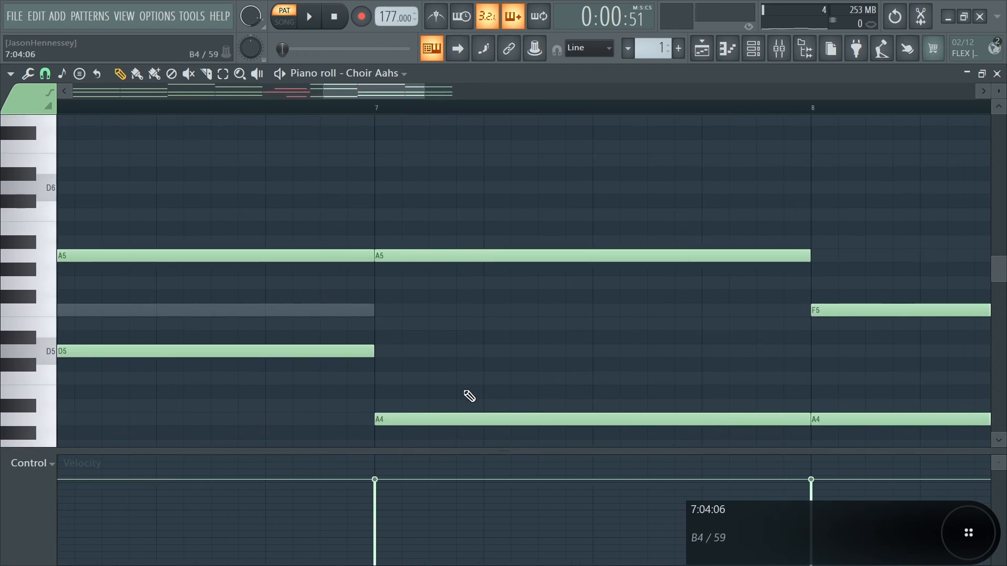
scroll(461, 419, down, 2)
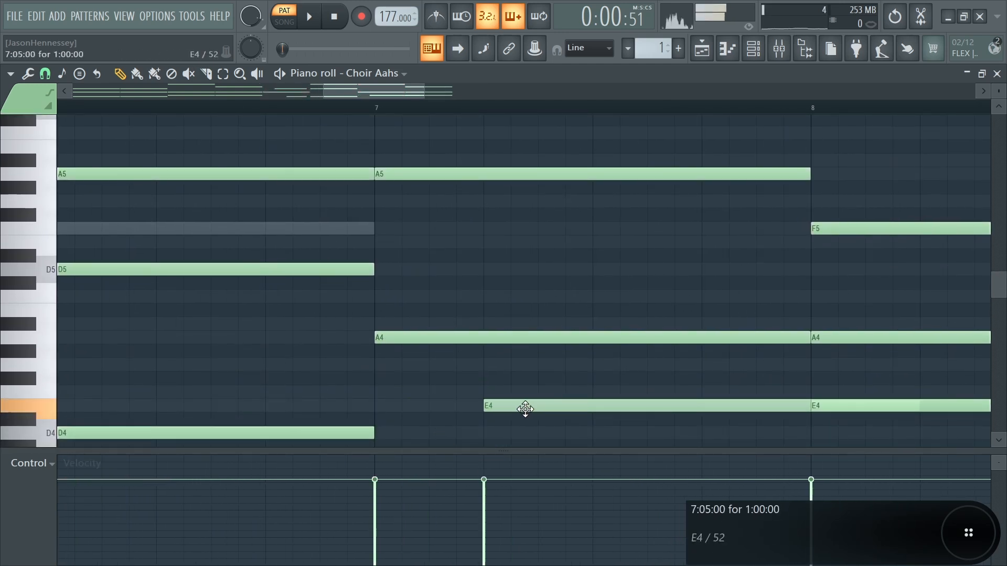
drag(471, 173, 643, 170)
drag(643, 171, 684, 171)
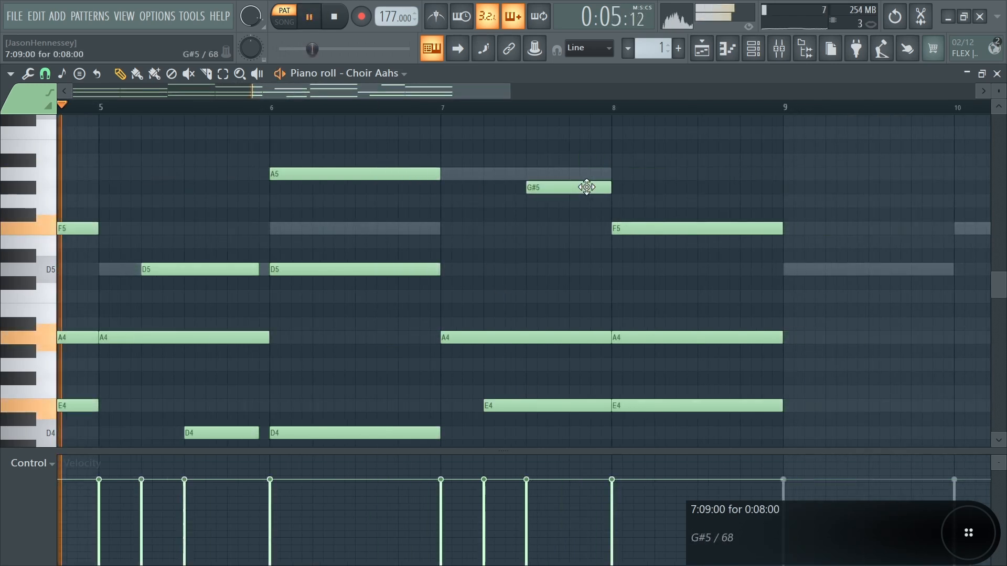
drag(586, 188, 586, 175)
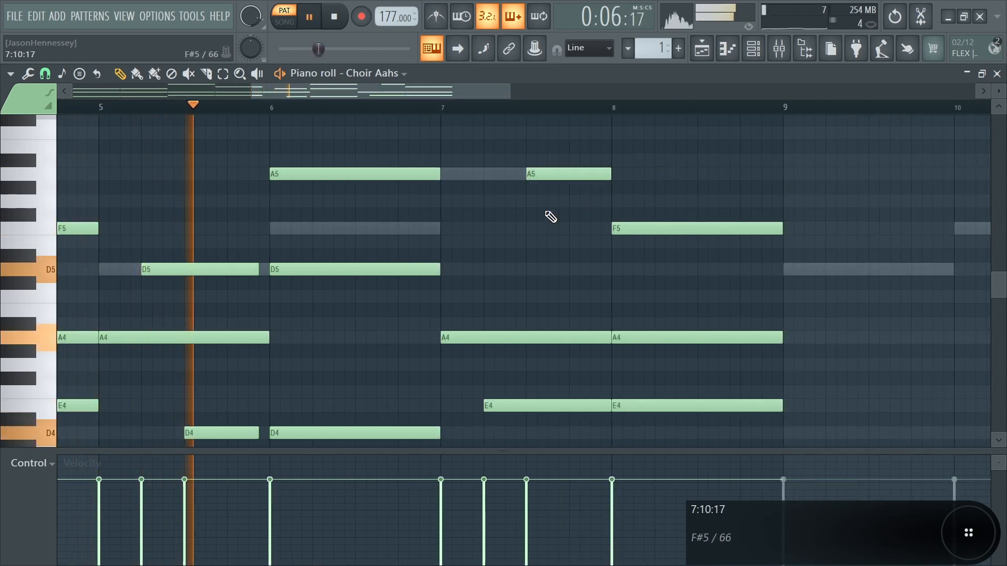
Step: Listen to and look over the eight-bar Choir Aahs progression
scroll(544, 215, down, 4)
scroll(533, 247, down, 3)
scroll(563, 247, up, 3)
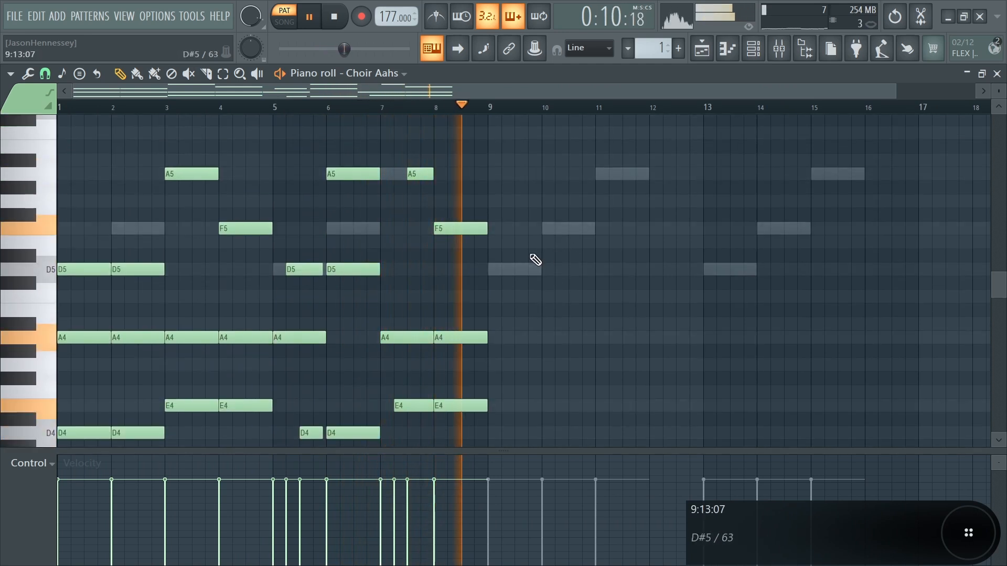
key(space)
scroll(535, 260, down, 1)
scroll(340, 263, down, 3)
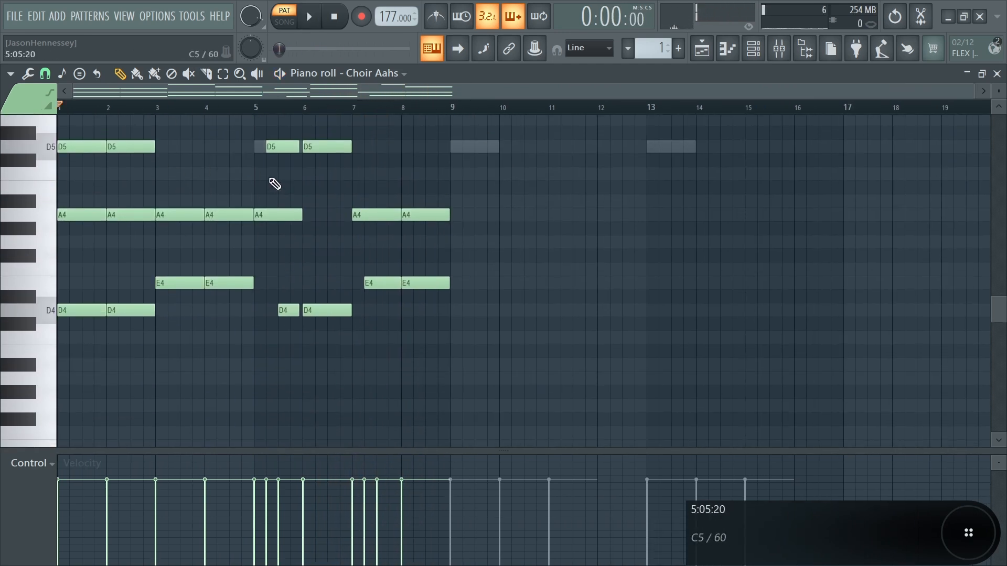
scroll(275, 183, up, 2)
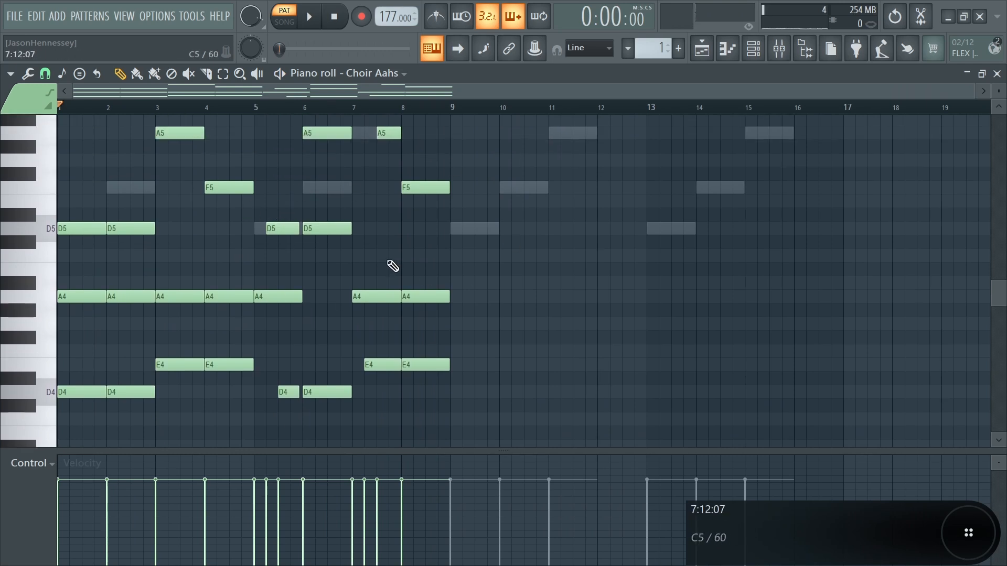
scroll(315, 276, up, 3)
scroll(293, 284, down, 3)
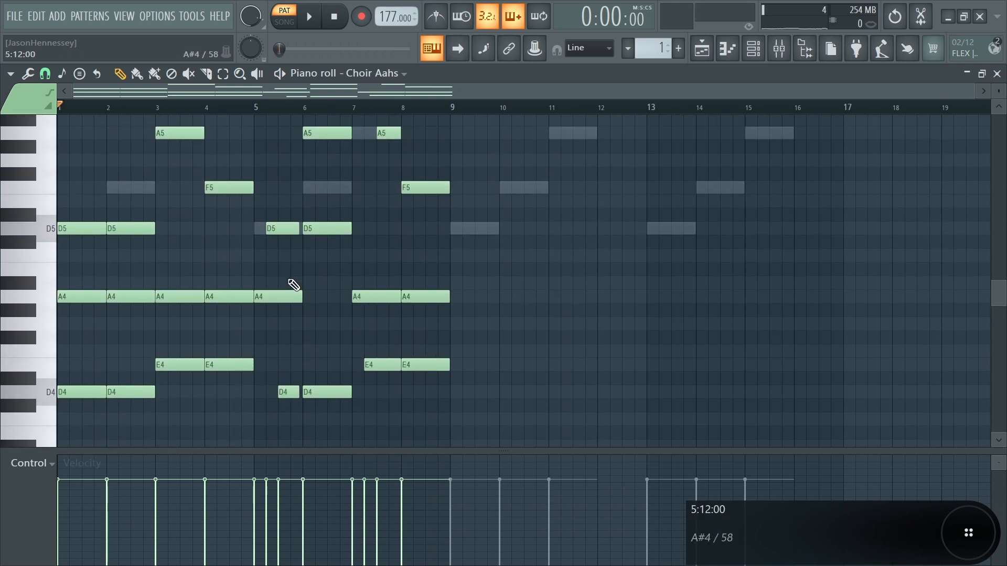
Step: Duplicate the eight-bar Choir Aahs progression into bars 9 to 16
drag(520, 254, 464, 260)
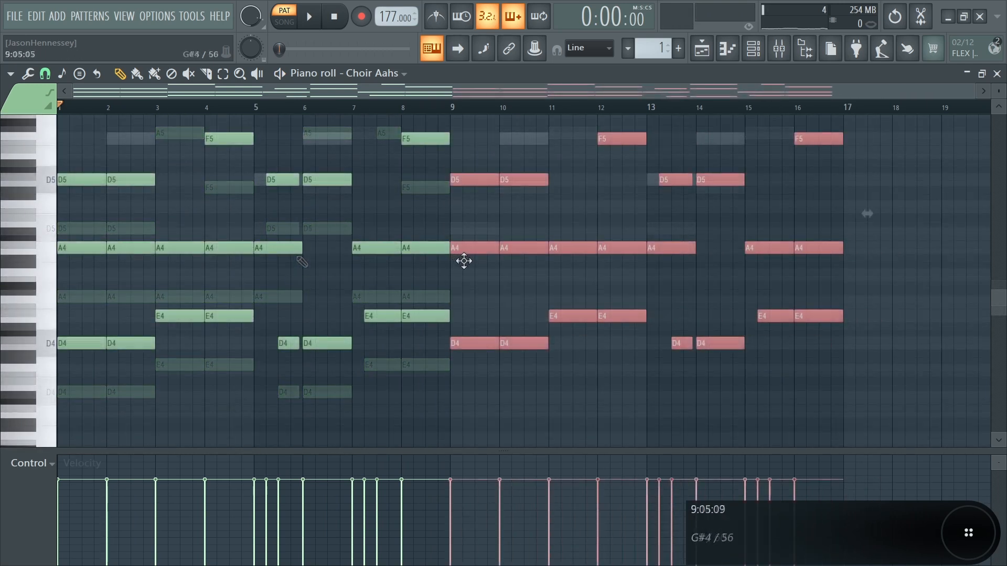
right_click(510, 306)
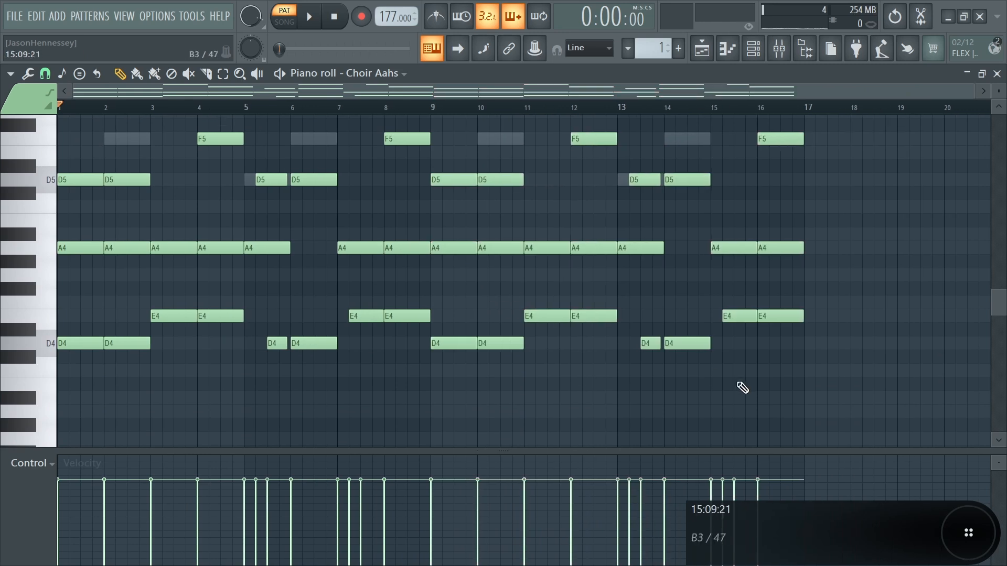
scroll(740, 383, up, 1)
scroll(734, 252, up, 3)
scroll(722, 246, down, 4)
Step: Raise the A4 note in bar 9 an octave to A5
scroll(446, 205, up, 5)
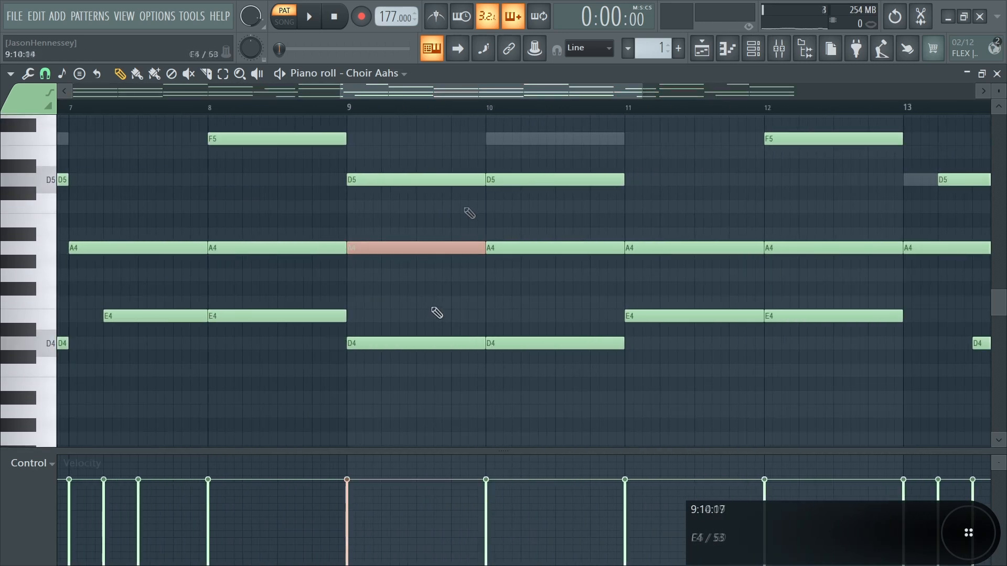
scroll(437, 310, up, 1)
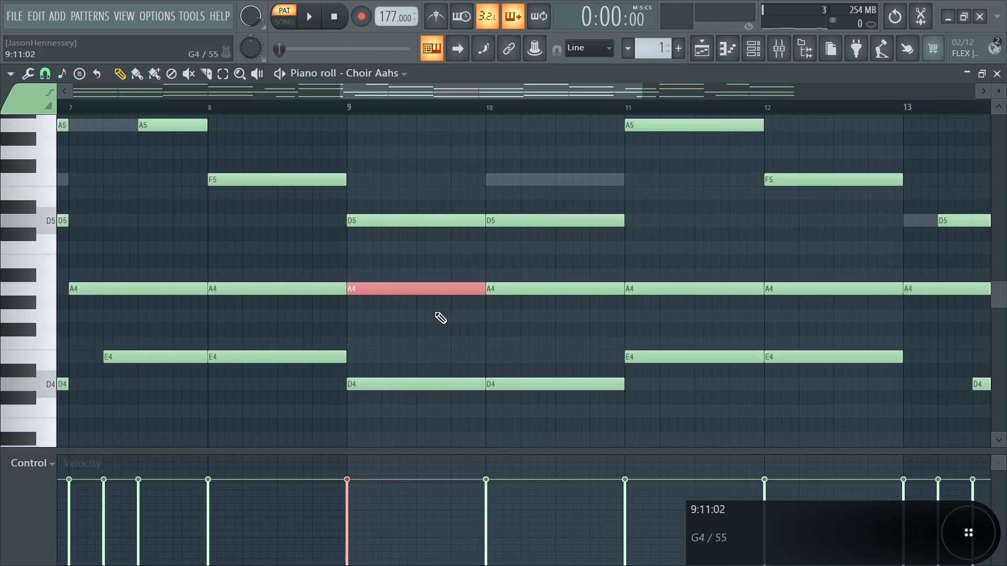
key(ctrl+Up)
Step: Shorten the A5 note in bar 9 to half a bar and place a copy on F5 in the bar's second half
scroll(441, 319, up, 4)
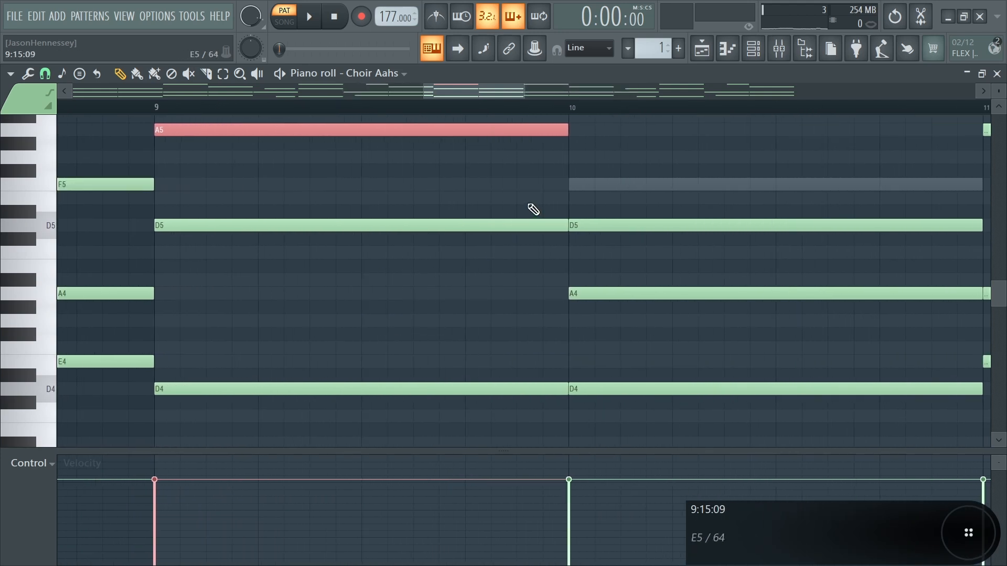
scroll(559, 171, up, 2)
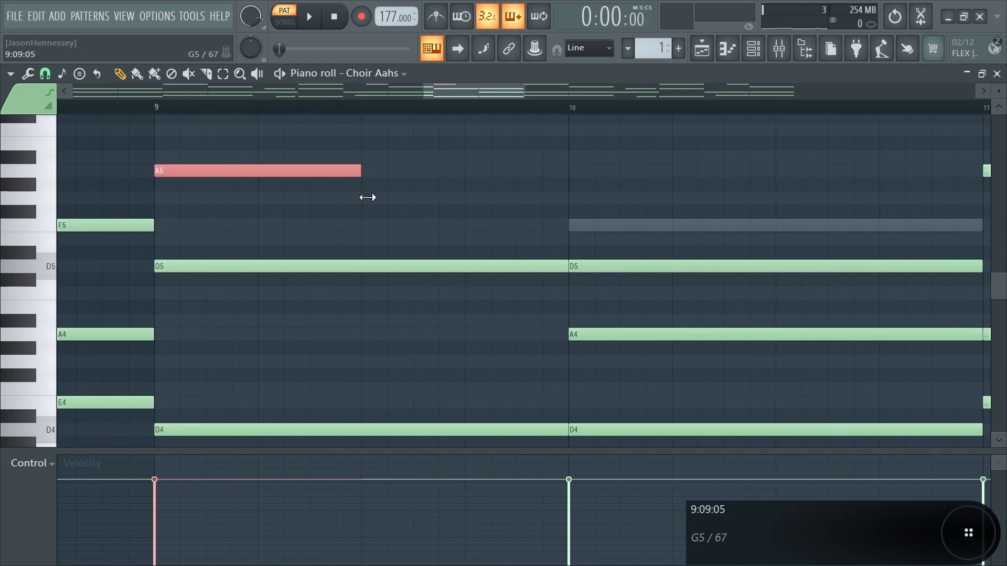
drag(318, 171, 528, 227)
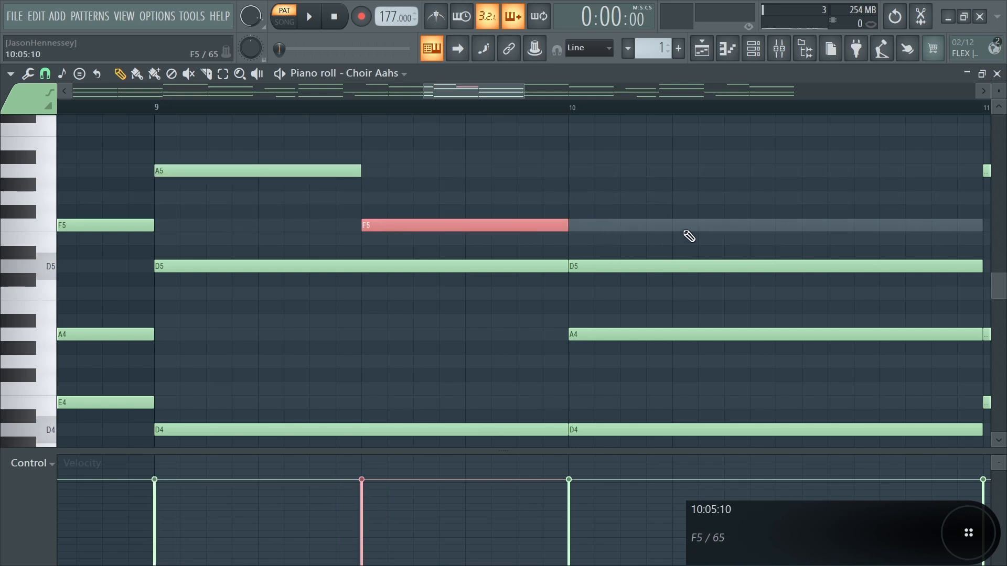
Step: Stagger the bar 10 chord by delaying D4 to 10:05 and D5 to 10:09, trimming both to end at bar 11
scroll(466, 294, down, 5)
ctrl+click(502, 338)
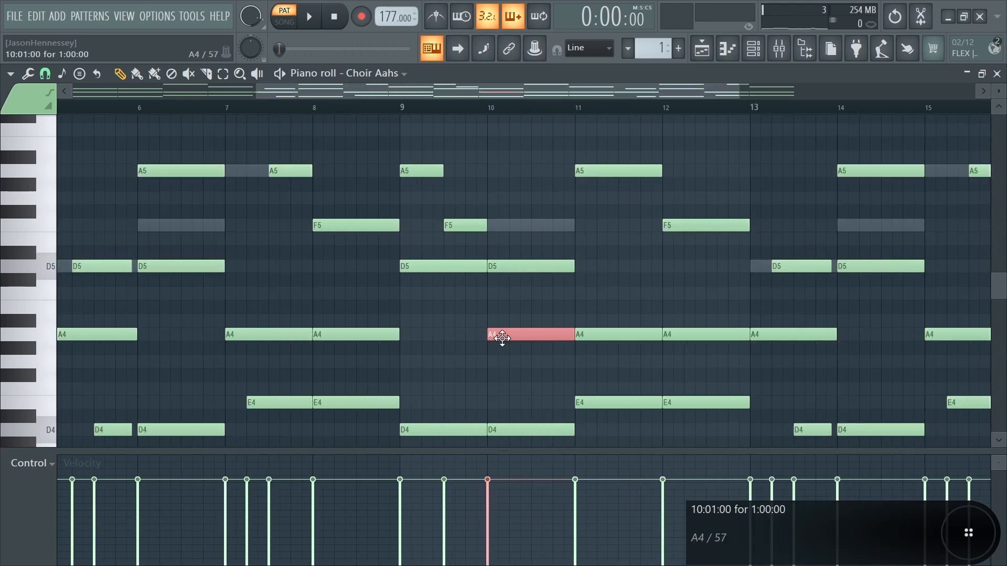
scroll(525, 338, up, 4)
click(400, 330)
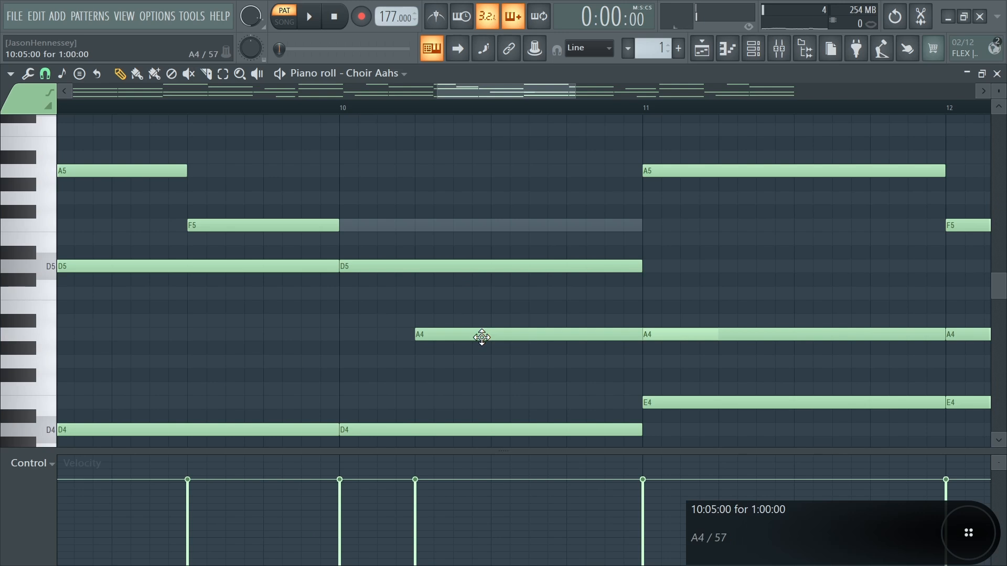
drag(550, 337, 476, 340)
ctrl+shift+click(589, 268)
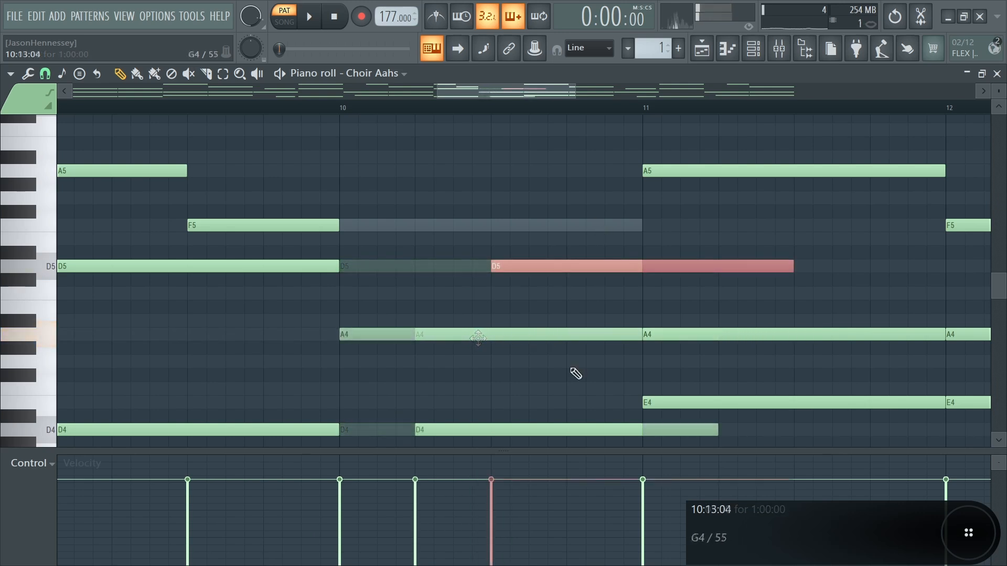
ctrl+shift+click(574, 425)
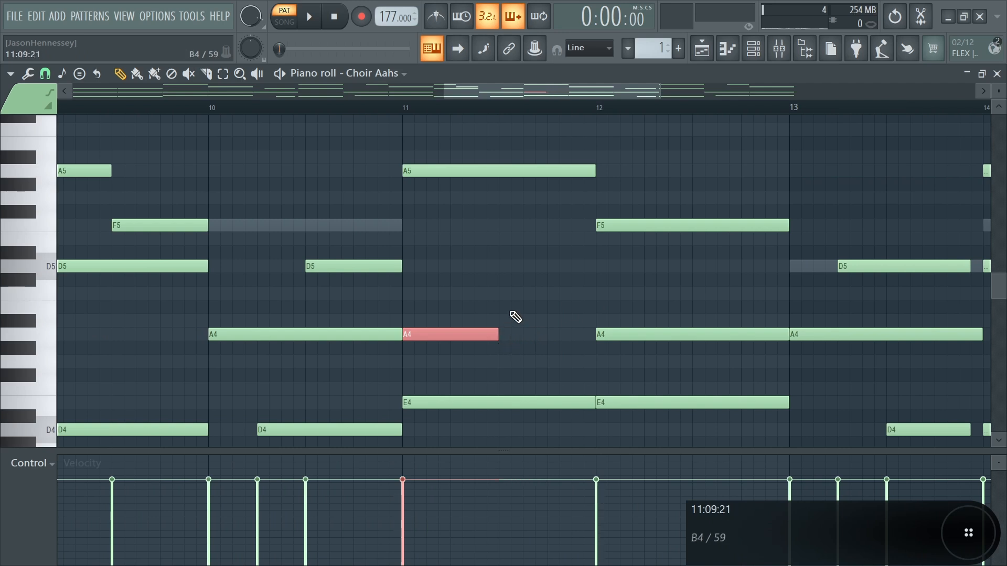
Step: Place a half-bar A#4 in the second half of bar 11 and raise bar 12's A4 an octave to A5
scroll(650, 298, down, 3)
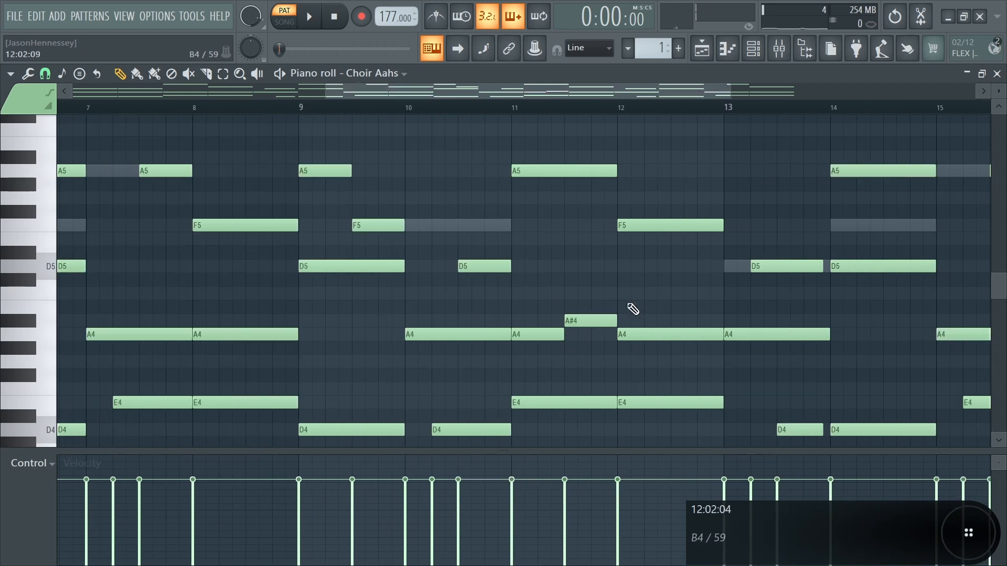
scroll(629, 303, up, 3)
scroll(597, 322, down, 3)
drag(636, 321, 627, 340)
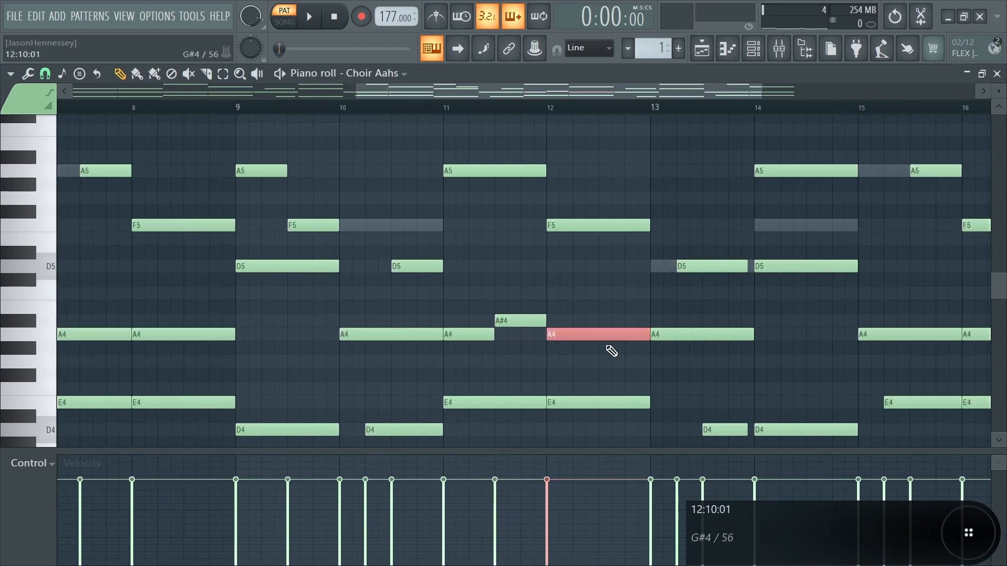
scroll(612, 351, down, 3)
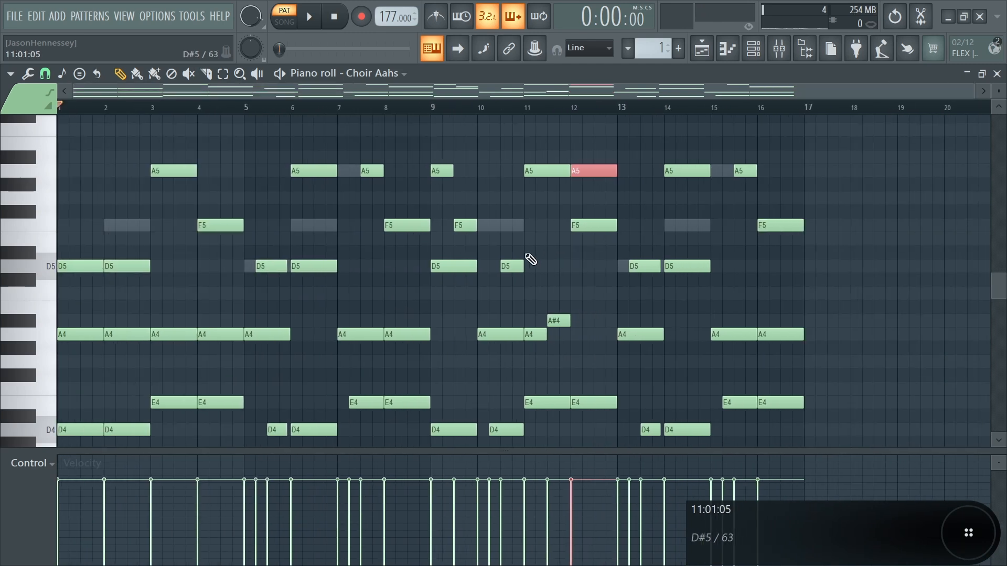
Step: Compare the chord notes in bars 13 to 16 with those in bars 5 to 8
scroll(846, 271, up, 4)
scroll(380, 282, down, 2)
scroll(404, 276, up, 1)
scroll(786, 139, up, 1)
drag(845, 149, 270, 463)
scroll(488, 349, down, 4)
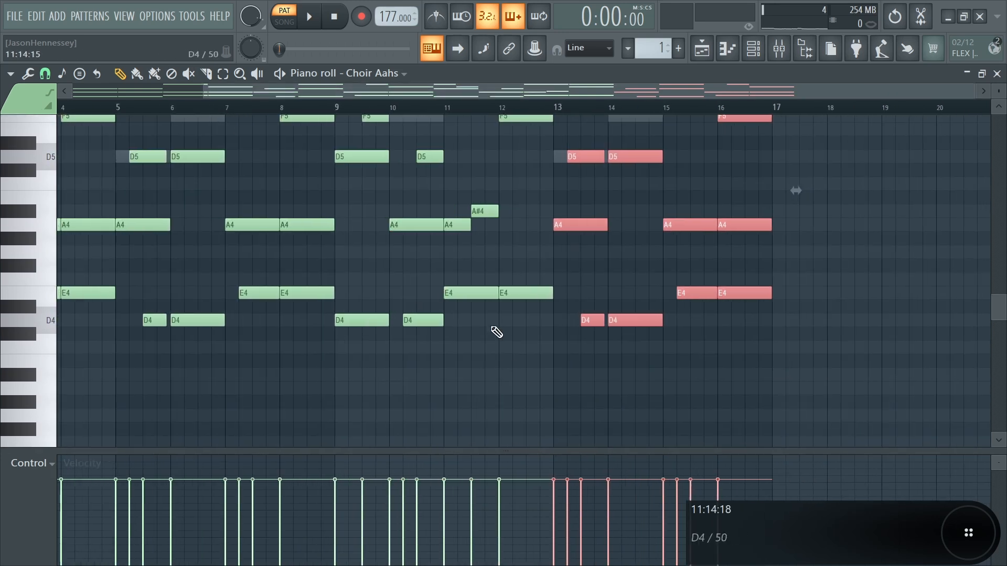
scroll(367, 345, up, 2)
scroll(381, 304, up, 3)
drag(413, 165, 259, 459)
scroll(344, 419, down, 2)
scroll(853, 388, up, 4)
scroll(558, 344, up, 3)
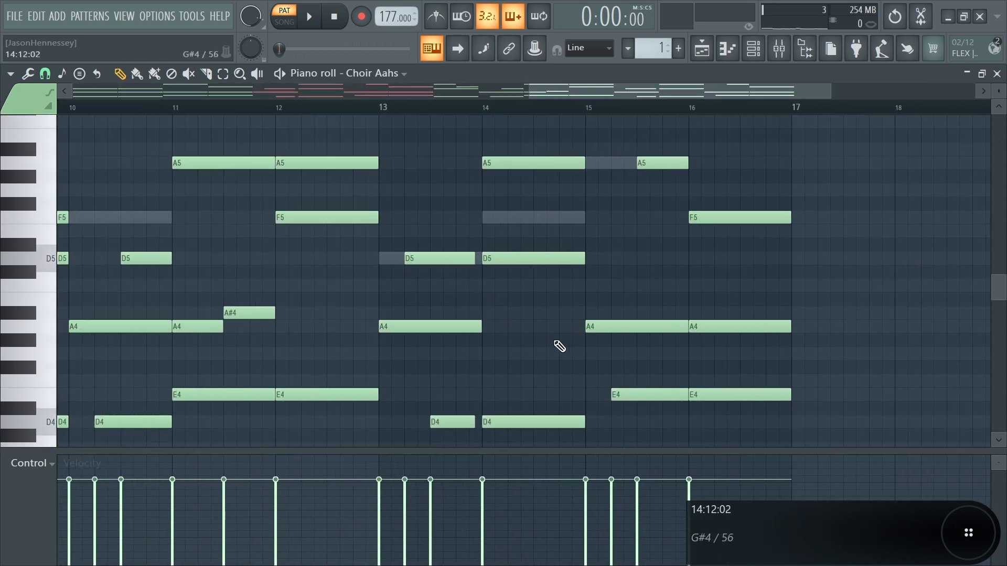
Step: Replace bar 13's A4 with a half-bar A5 followed by quarter-bar A#5 and A5 notes
drag(940, 130, 360, 434)
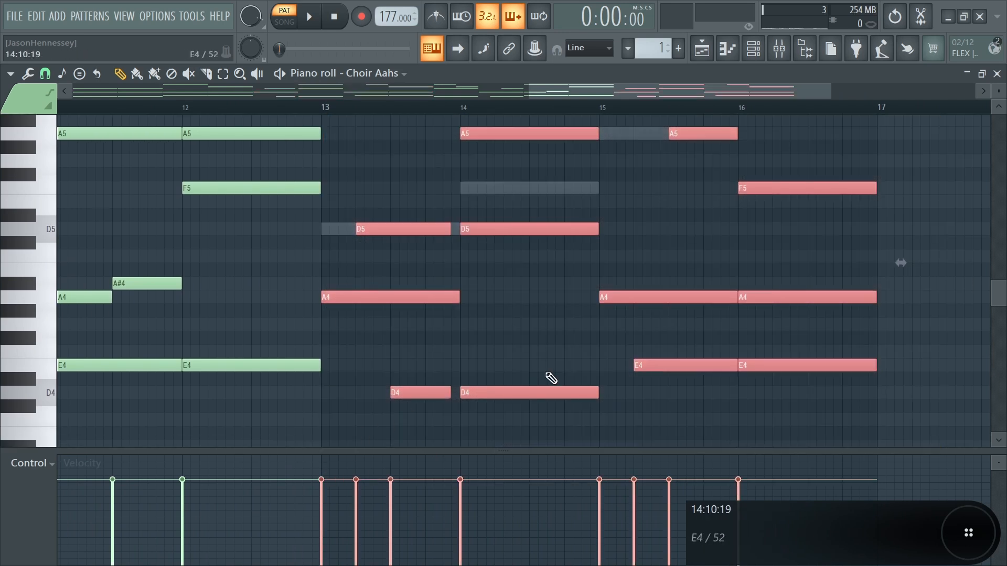
click(532, 387)
click(427, 337)
scroll(428, 332, down, 2)
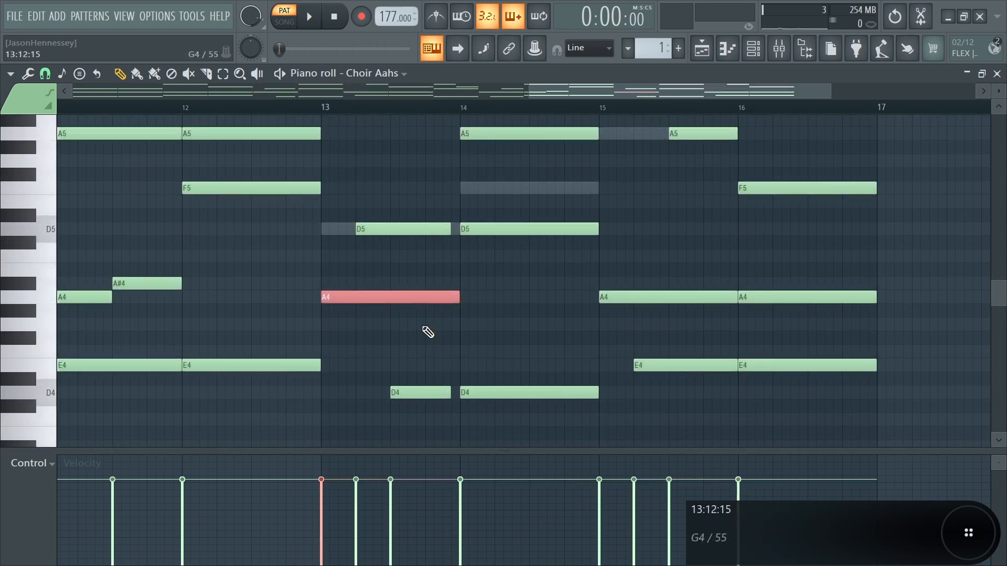
scroll(417, 275, up, 4)
scroll(457, 220, up, 2)
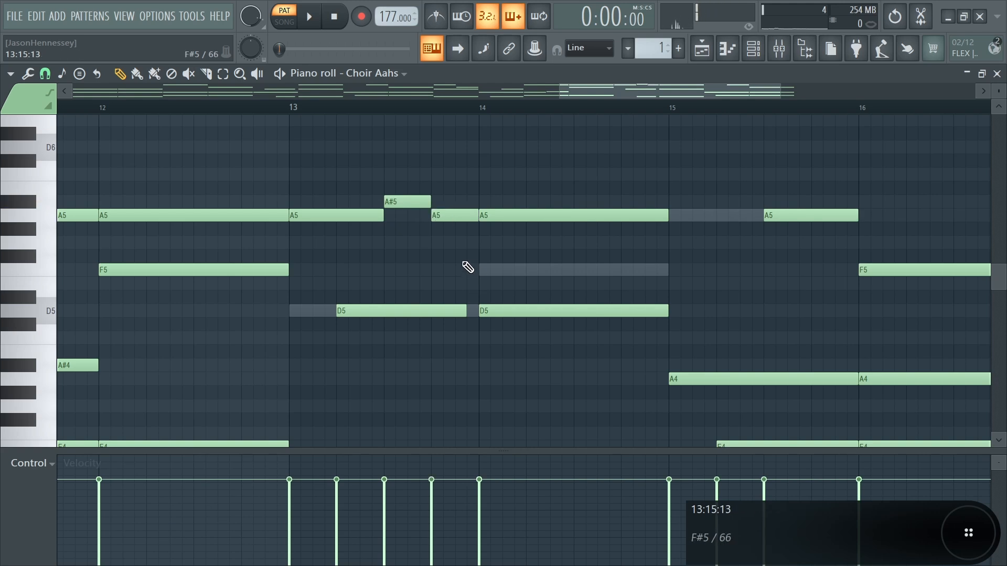
Step: Shorten bar 14's A5 to half a bar and fill the remainder with quarter-bar A#5 and A5 notes
scroll(442, 291, down, 3)
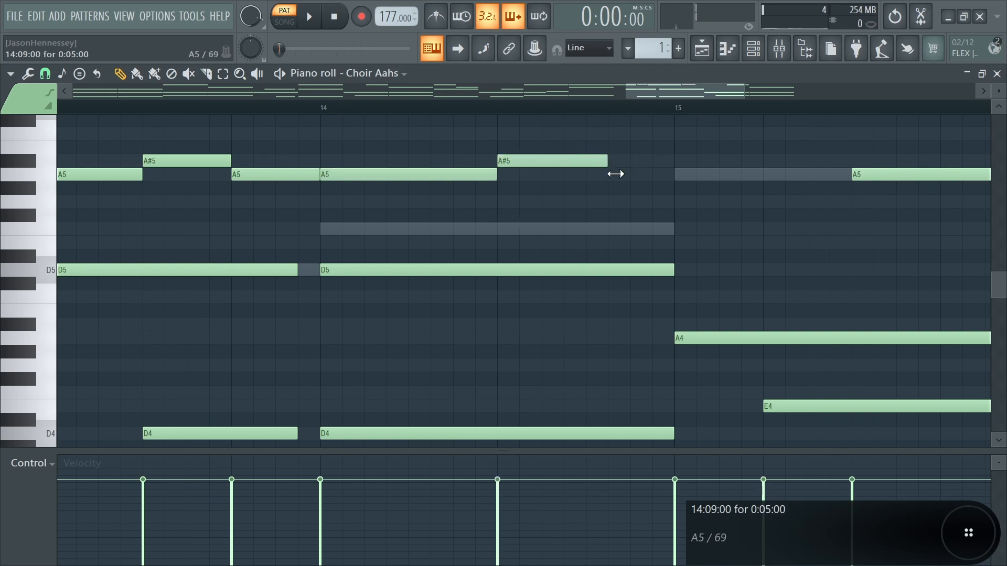
scroll(530, 229, down, 3)
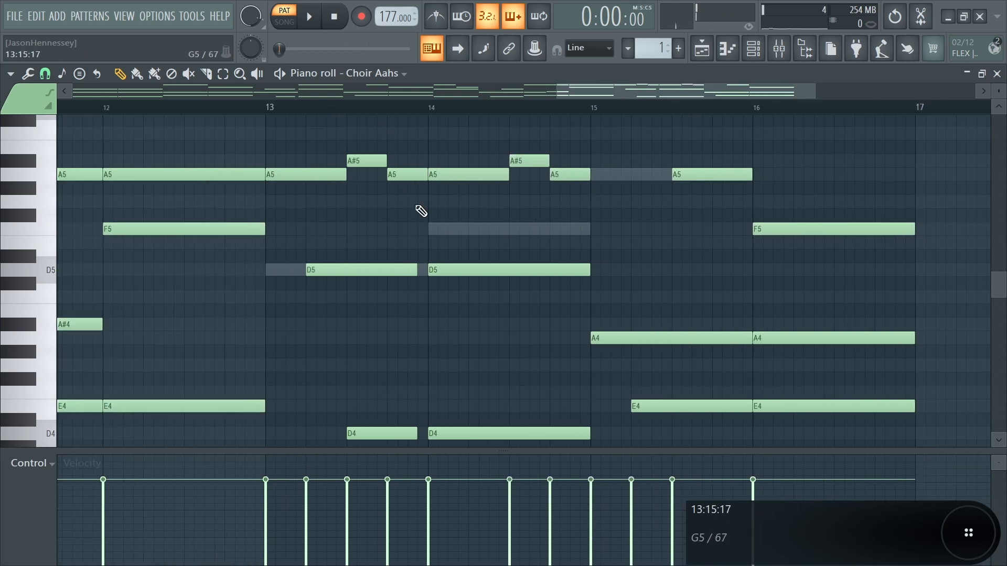
scroll(589, 206, down, 2)
scroll(551, 226, up, 4)
scroll(509, 202, down, 4)
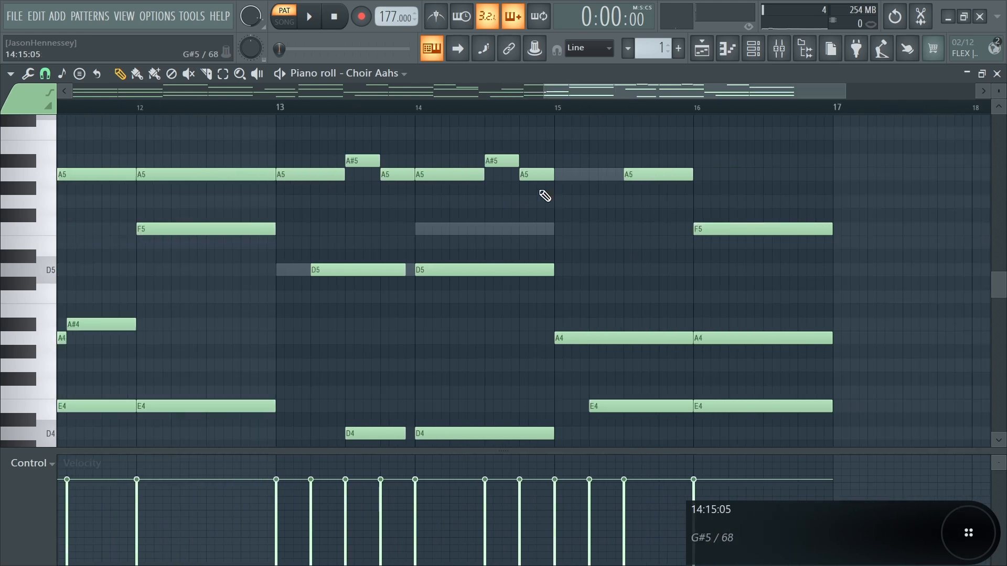
Step: Raise the A4 note in bar 16 an octave to A5
scroll(765, 239, down, 3)
scroll(776, 221, up, 3)
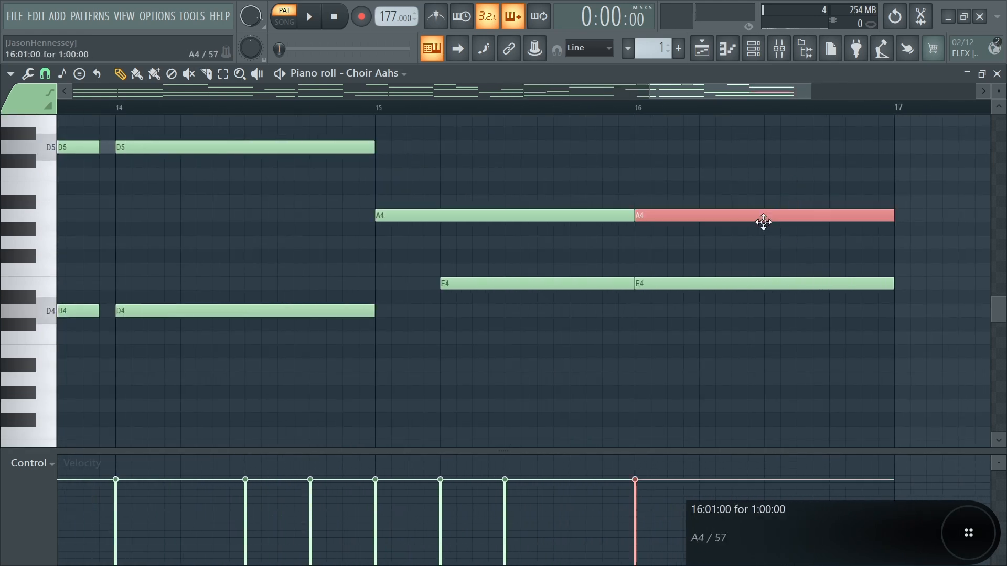
scroll(769, 222, up, 3)
key(ctrl+Up)
Step: Review the full 16-bar Choir Aahs part, checking the varied notes in bars 9 to 16
scroll(760, 226, down, 5)
scroll(751, 236, up, 3)
drag(873, 210, 443, 419)
scroll(515, 158, up, 2)
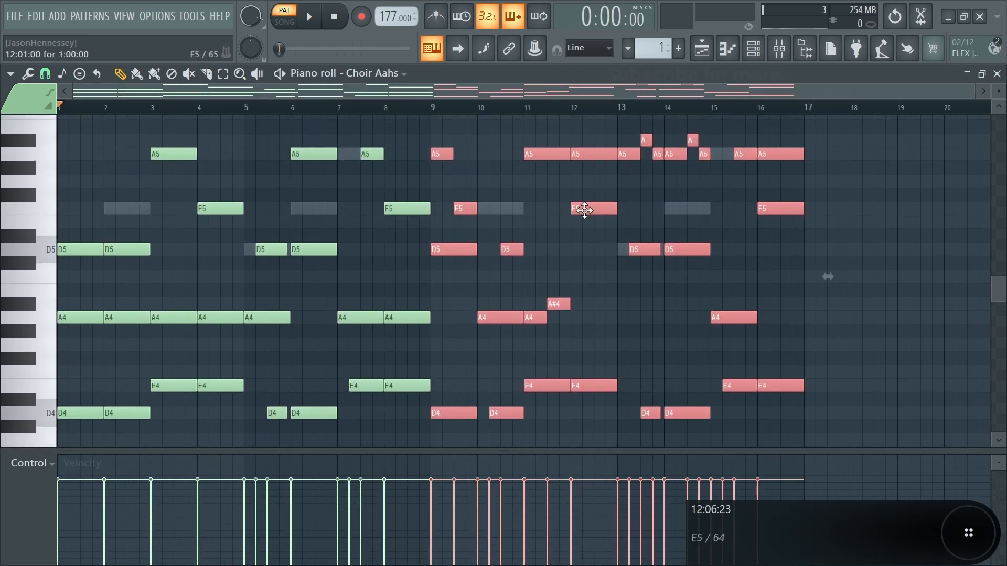
scroll(460, 288, up, 1)
click(492, 203)
scroll(461, 231, down, 1)
scroll(457, 222, up, 1)
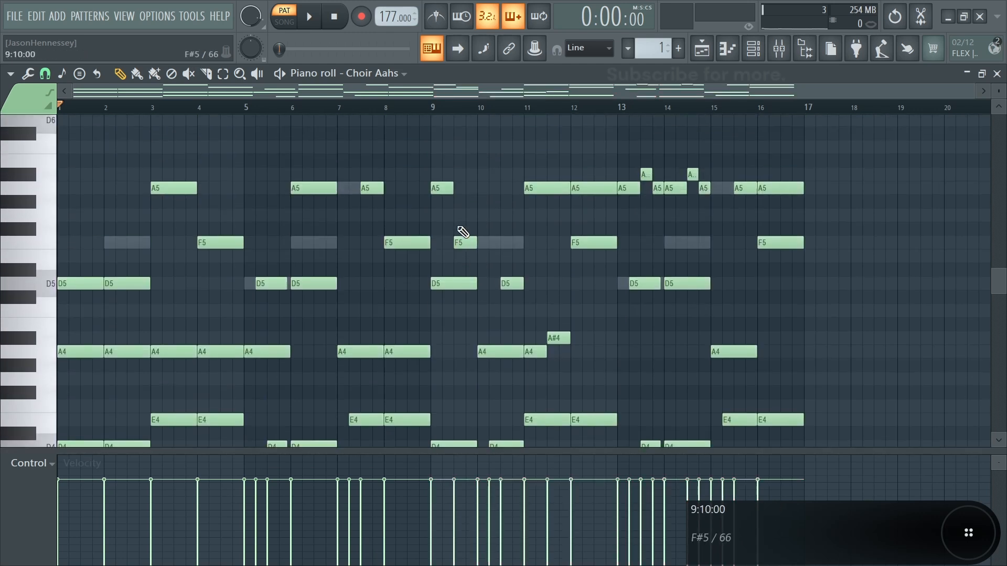
scroll(460, 231, down, 1)
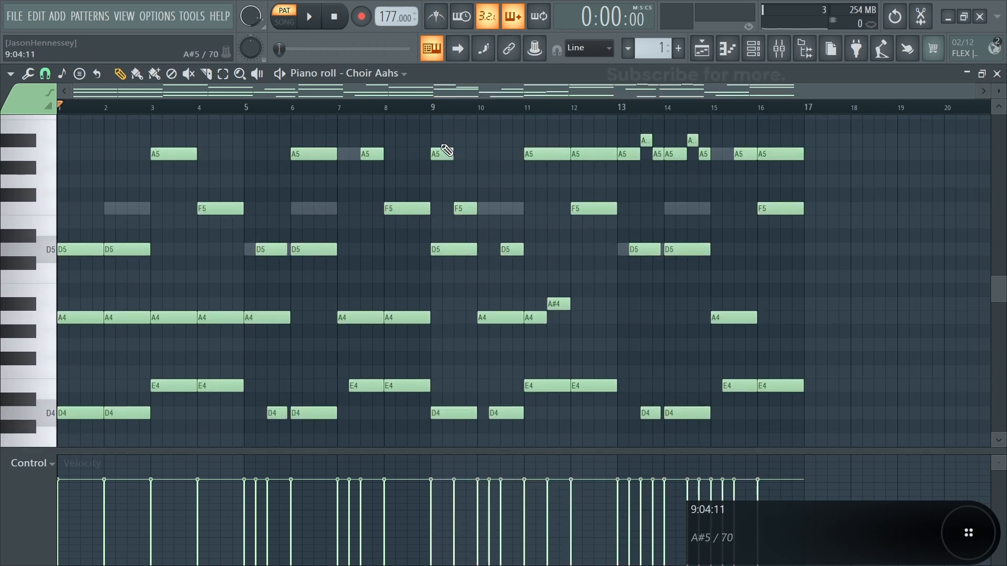
drag(445, 146, 827, 446)
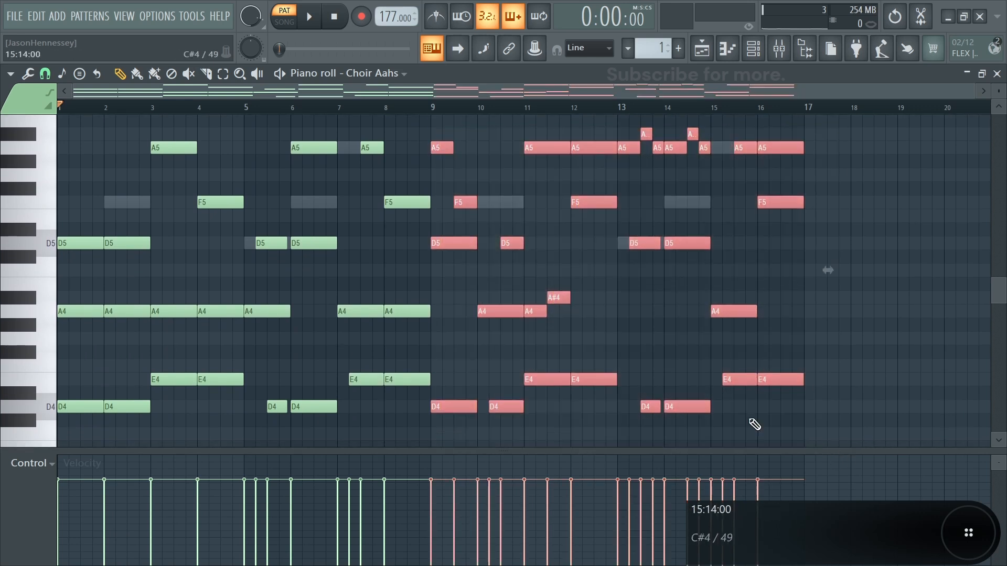
drag(461, 150, 455, 226)
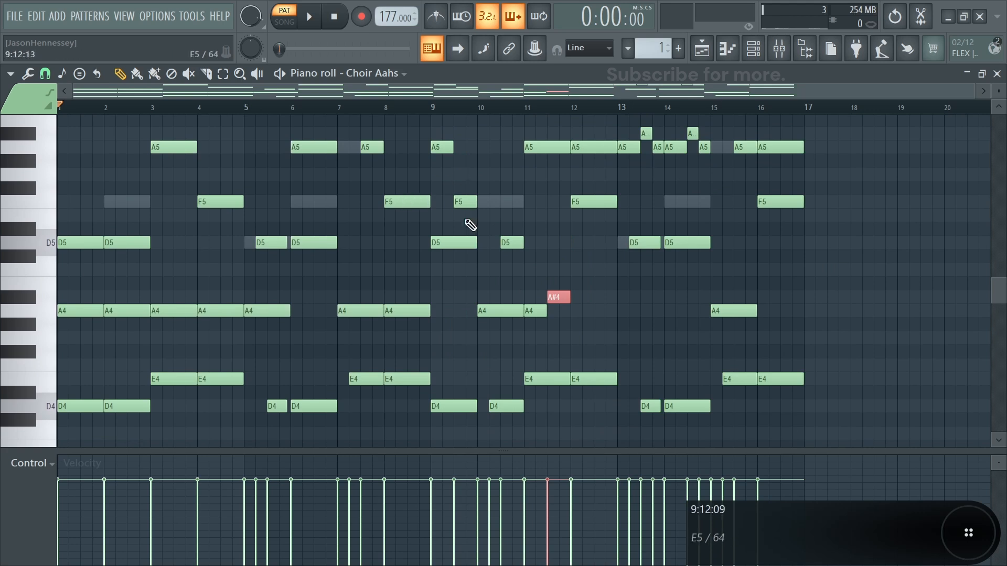
scroll(710, 224, up, 3)
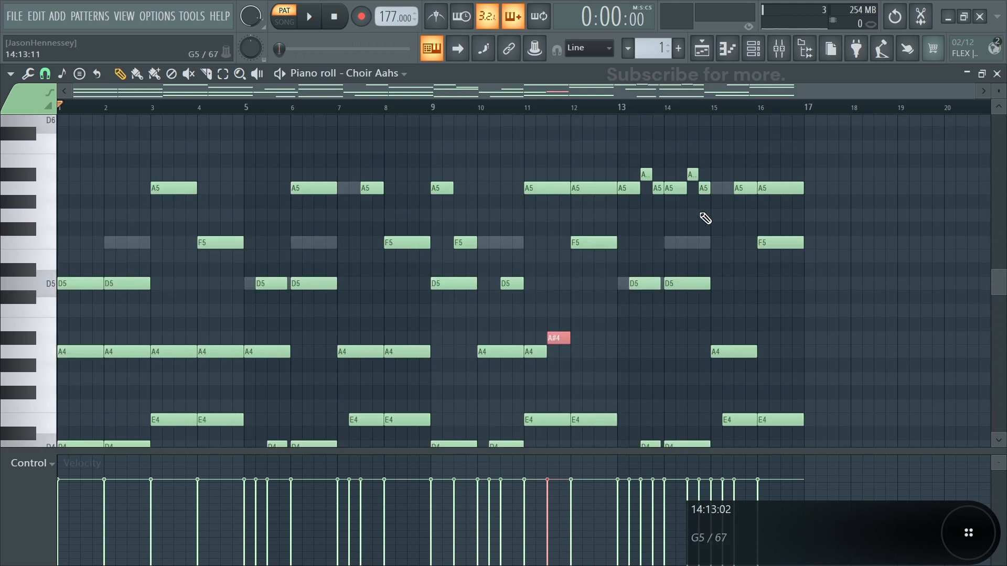
drag(680, 198, 633, 216)
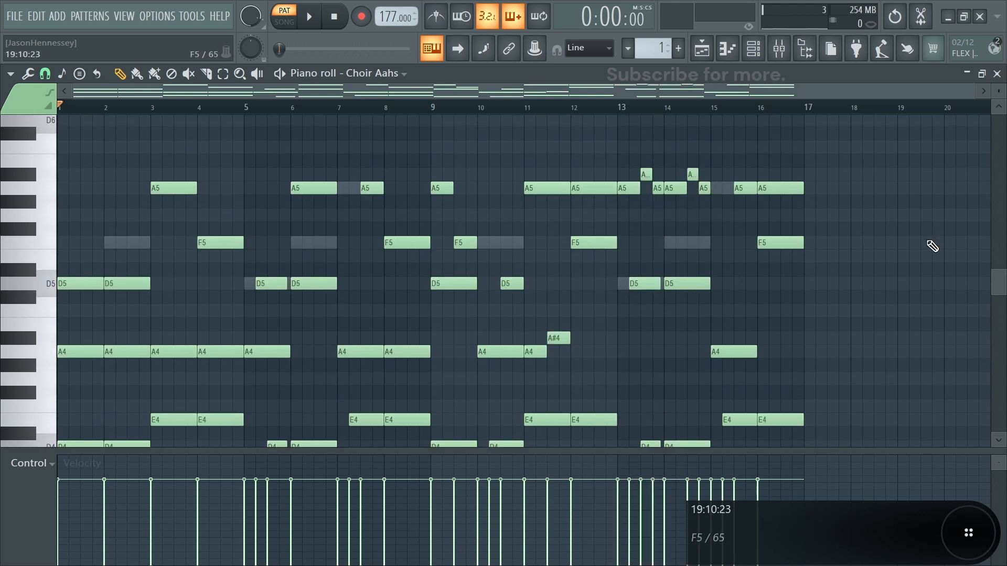
scroll(918, 245, down, 2)
scroll(919, 245, up, 2)
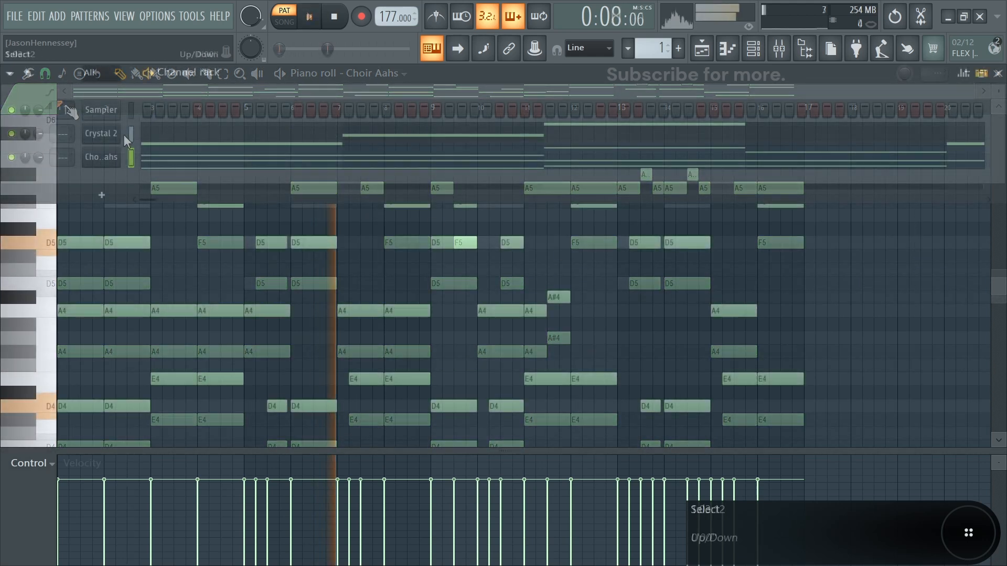
Step: Add a Sytrus channel with the Dream bell preset
click(99, 193)
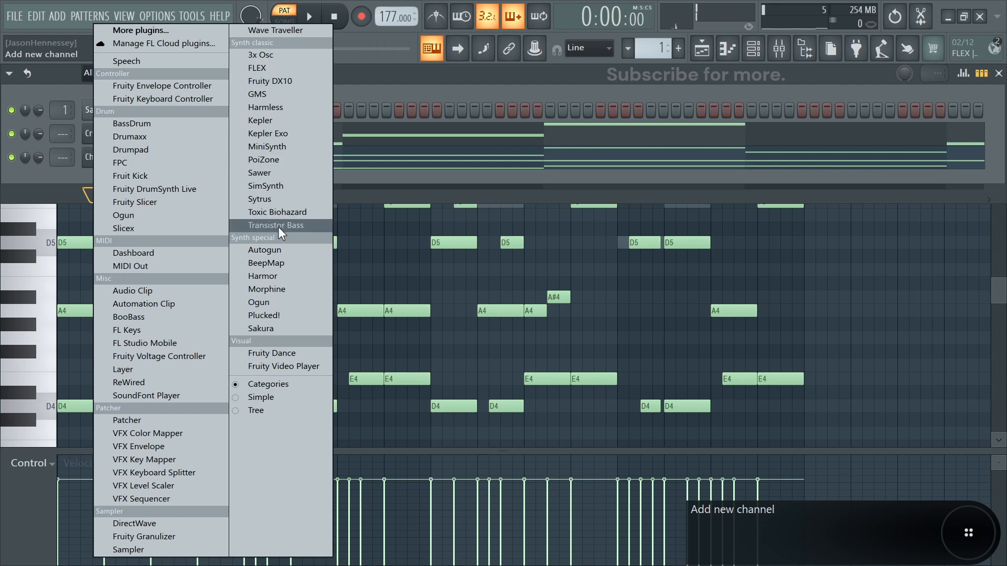
click(279, 198)
click(709, 204)
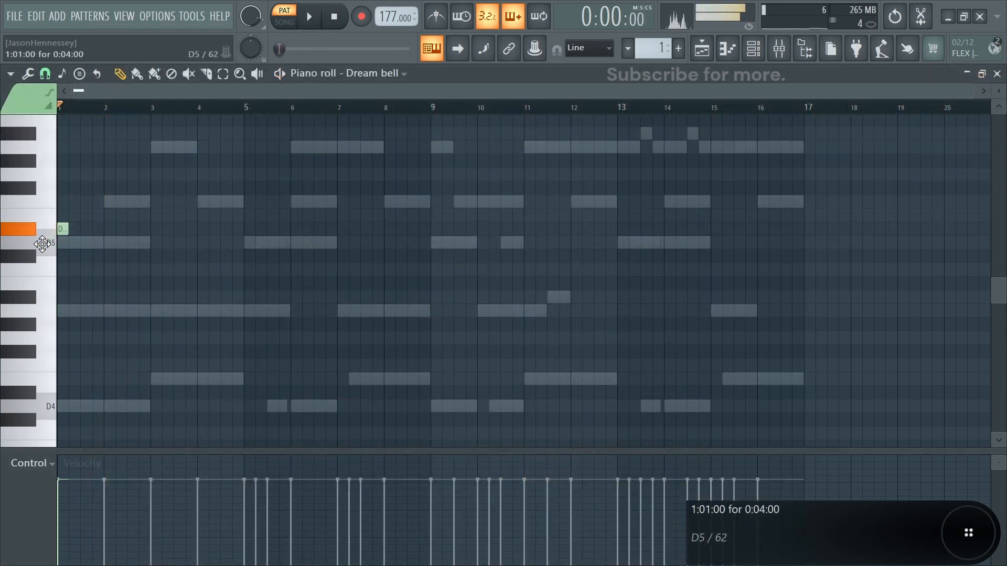
Step: Write a rising D5, E5, F5 motif of quarter-bar notes in bar 1 and copy it to bar 3
key(space)
click(107, 204)
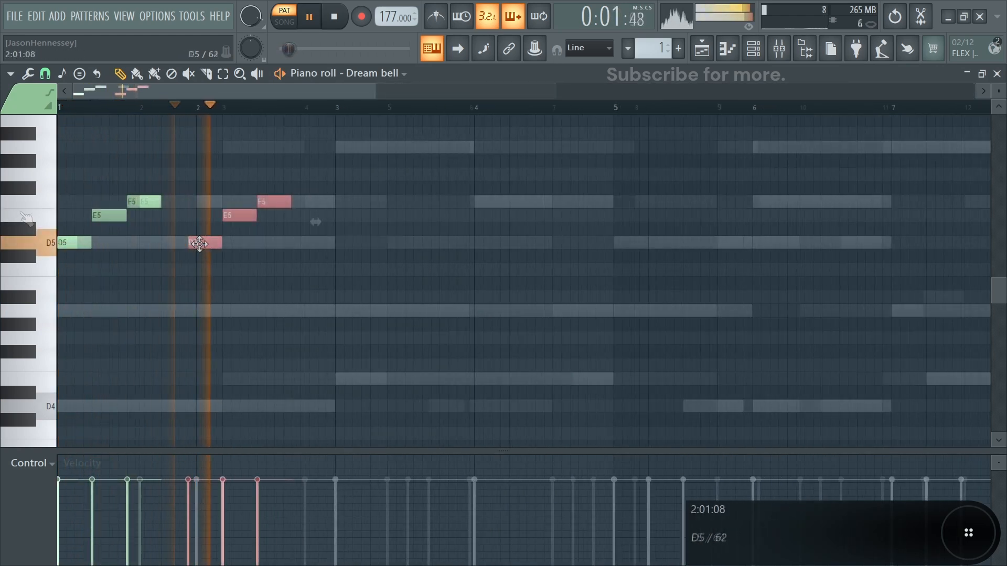
drag(199, 244, 344, 241)
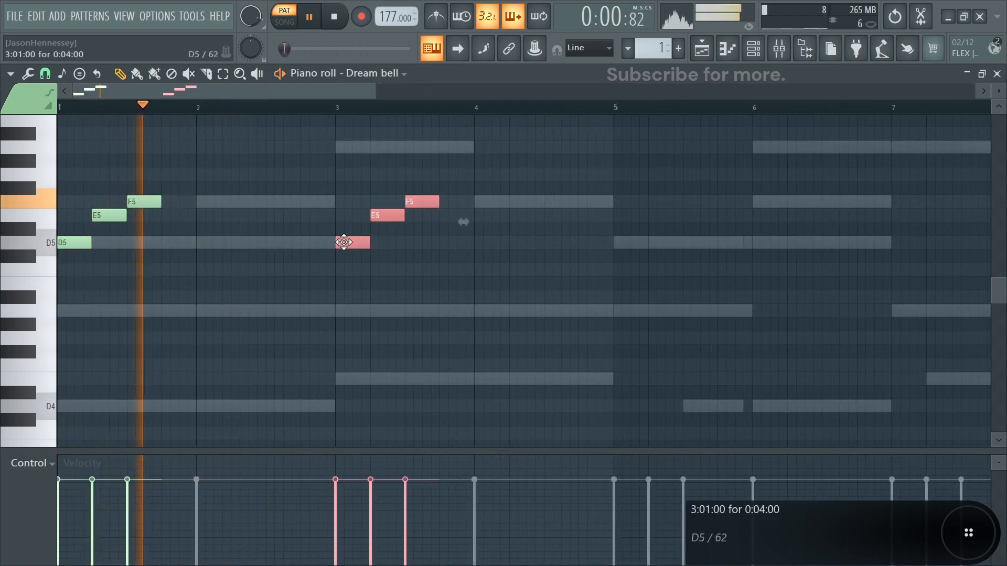
scroll(335, 226, down, 2)
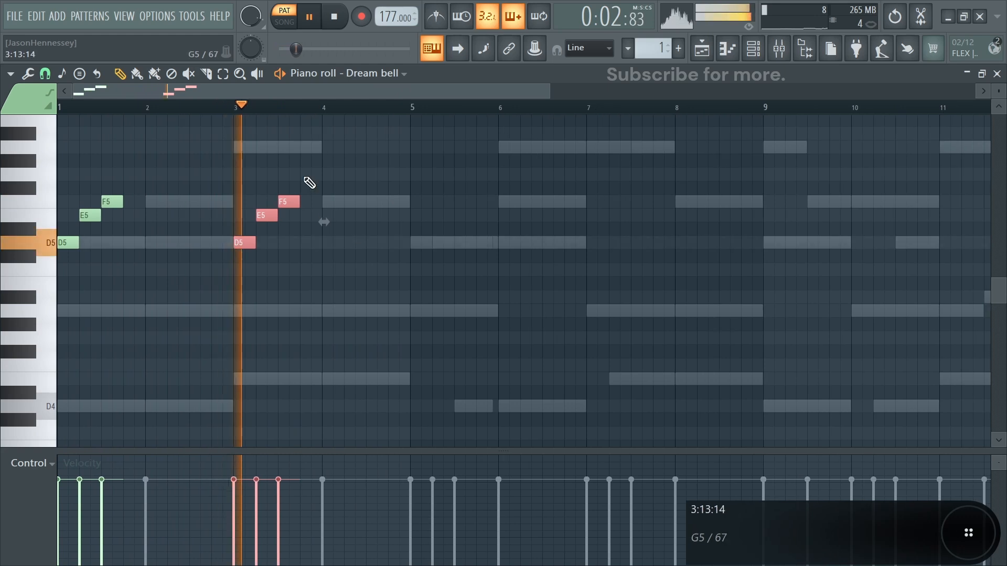
Step: Play back the bell motif and copy the D5, E5, F5 figure into bar 4
key(ctrl+a)
key(space)
key(space)
drag(62, 243, 319, 243)
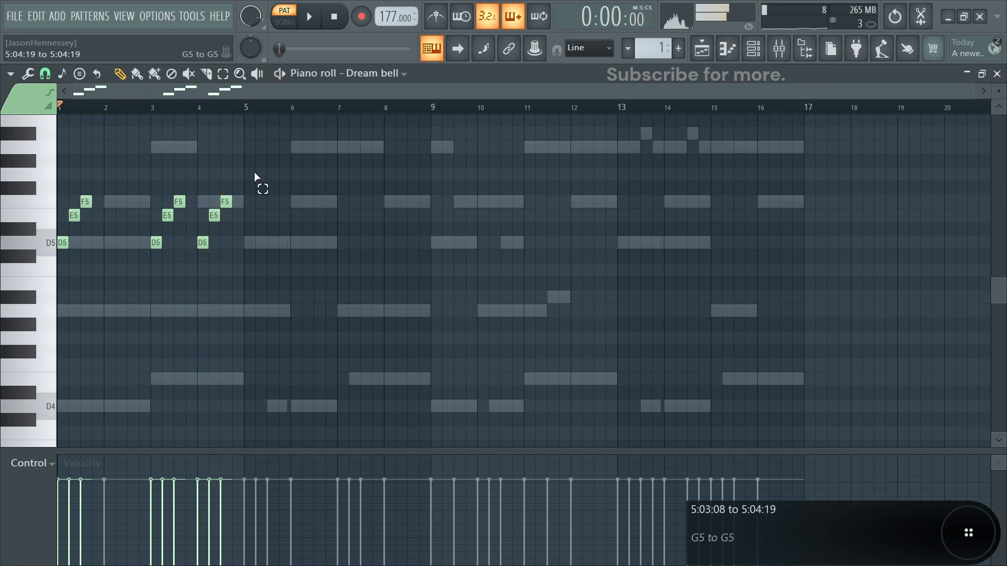
Step: Duplicate the four-bar Dream bell phrase into bars 5 to 8
key(ctrl+a)
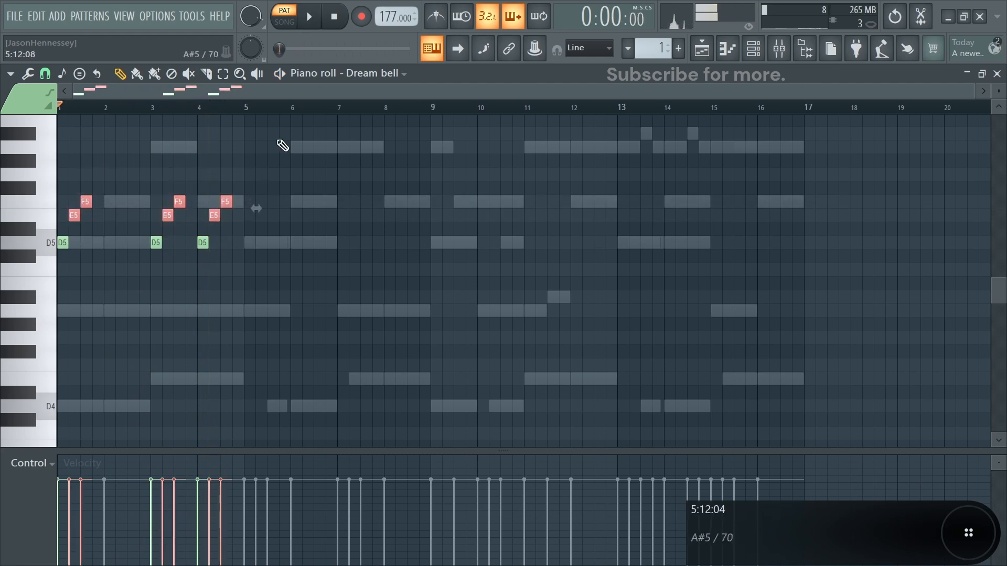
key(space)
shift+drag(61, 240, 249, 243)
ctrl+scroll(230, 255, up, 3)
key(space)
ctrl+scroll(508, 231, down, 3)
Step: Transpose the bell notes in bars 5 to 8 up five semitones to G5, A5 and A#5
ctrl+drag(520, 167, 261, 286)
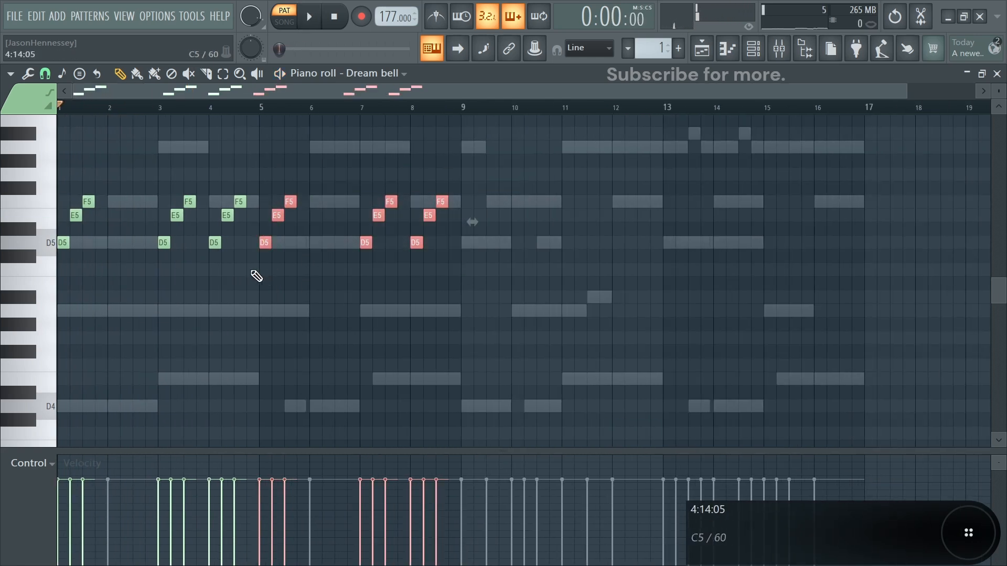
key(shift+Down)
key(shift+Down)
key(shift+Down)
key(shift+Down)
key(shift+Down)
key(shift+Down)
key(shift+Down)
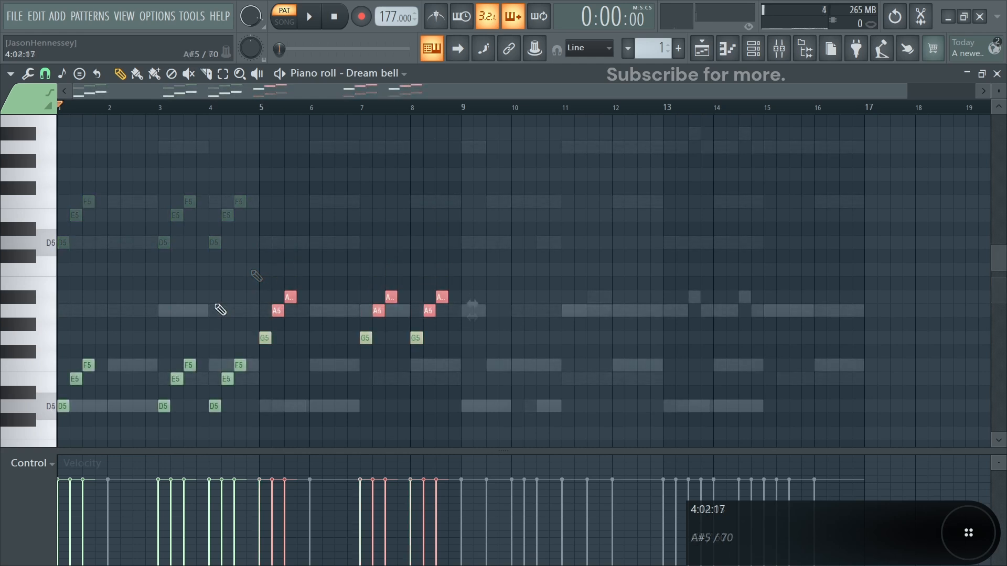
Step: Lower the A5 and A#5 bell notes in bars 5 to 8 an octave, leaving the G5 notes in place
key(ctrl+Down)
scroll(252, 302, down, 5)
ctrl+drag(576, 143, 6, 331)
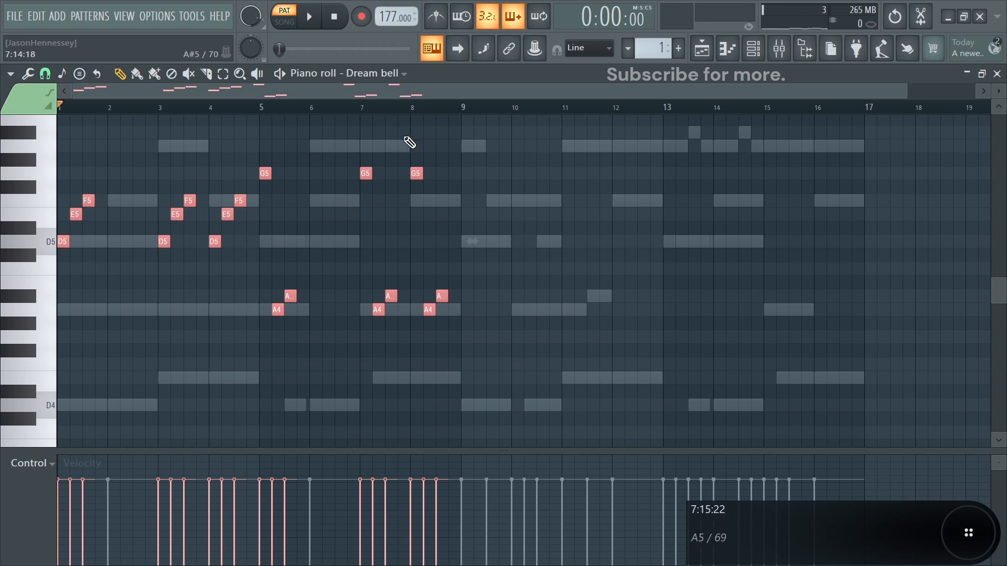
ctrl+click(447, 233)
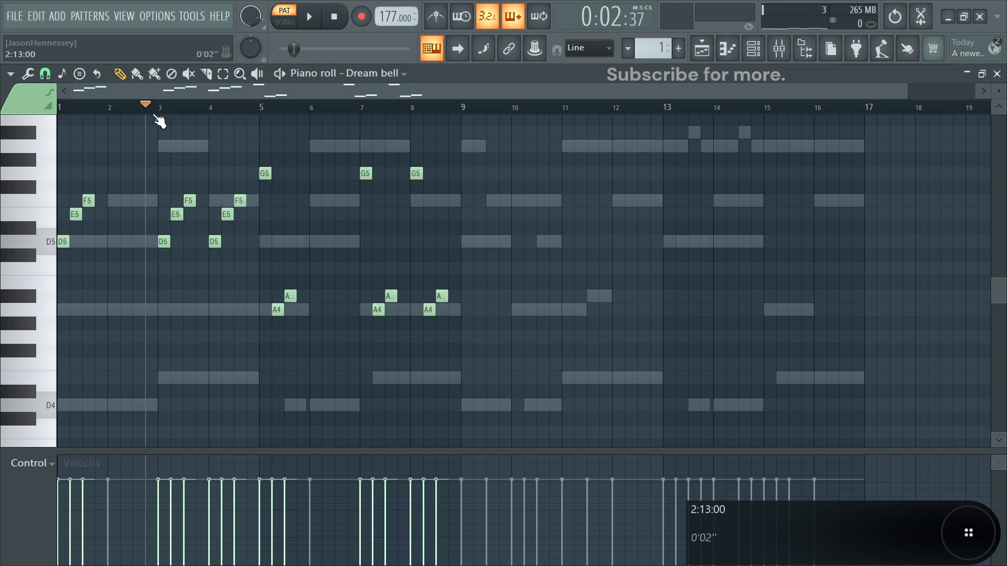
Step: Change the bell figures to A5, A#4, A4 in bar 7 and F5, A#4, A4 in bar 8, and play them back
key(space)
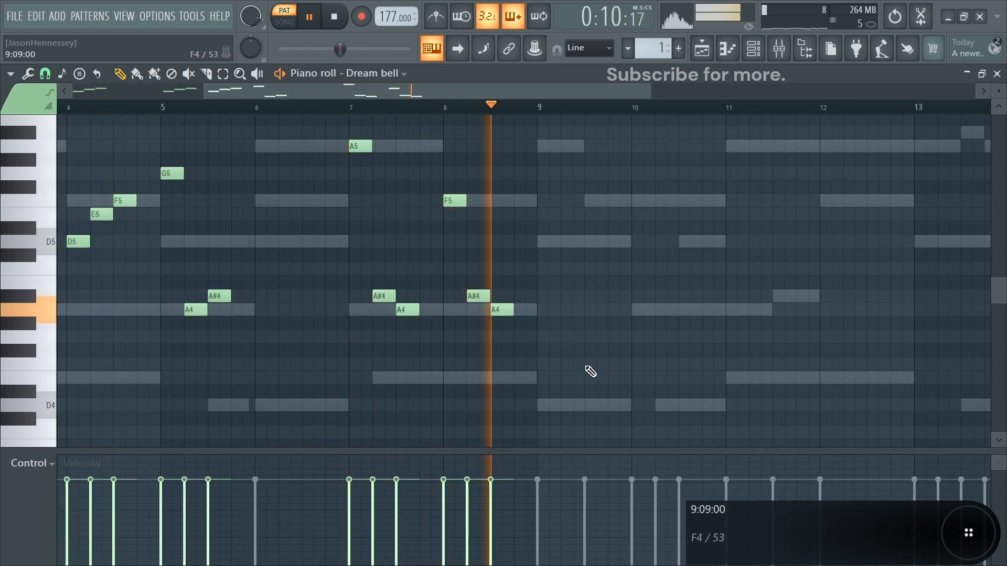
scroll(600, 364, down, 3)
key(space)
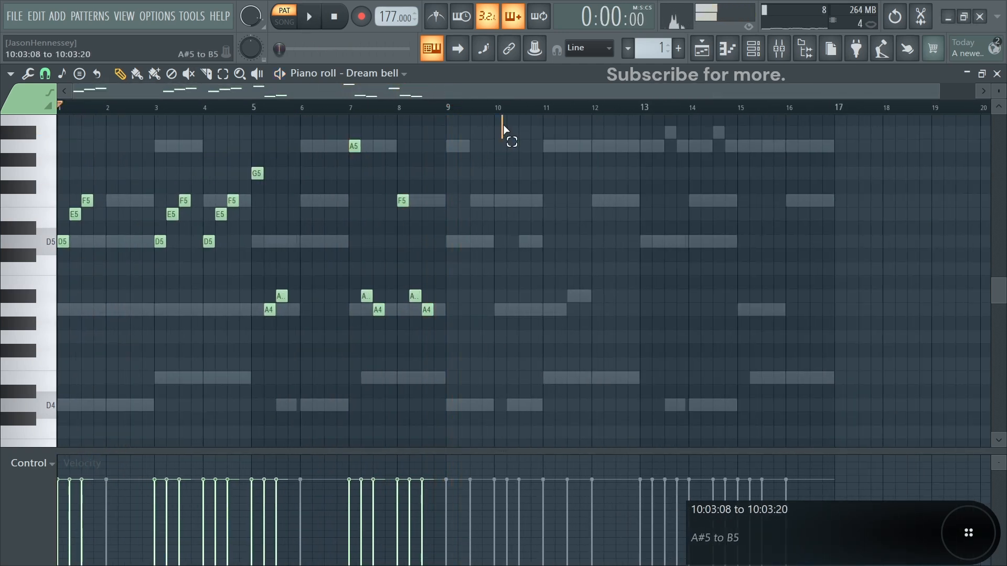
Step: Duplicate the eight-bar Dream bell melody into bars 9 to 16
drag(502, 131, 58, 385)
drag(62, 242, 452, 254)
ctrl+click(499, 278)
scroll(587, 273, down, 1)
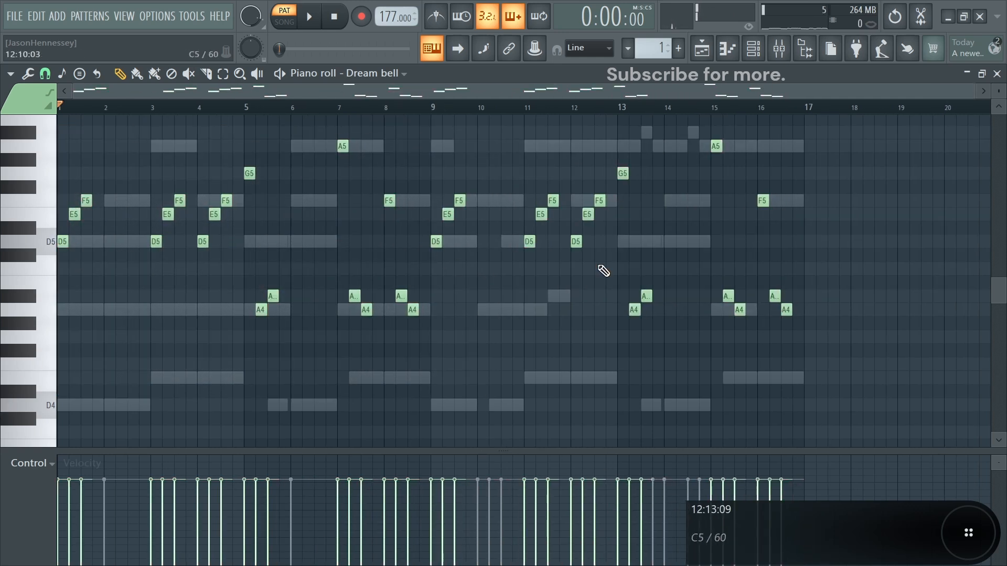
Step: Halve the length of bar 9's E5 and insert an equally short A5 between it and F5
scroll(521, 316, up, 5)
drag(388, 196, 367, 153)
key(space)
drag(361, 215, 327, 225)
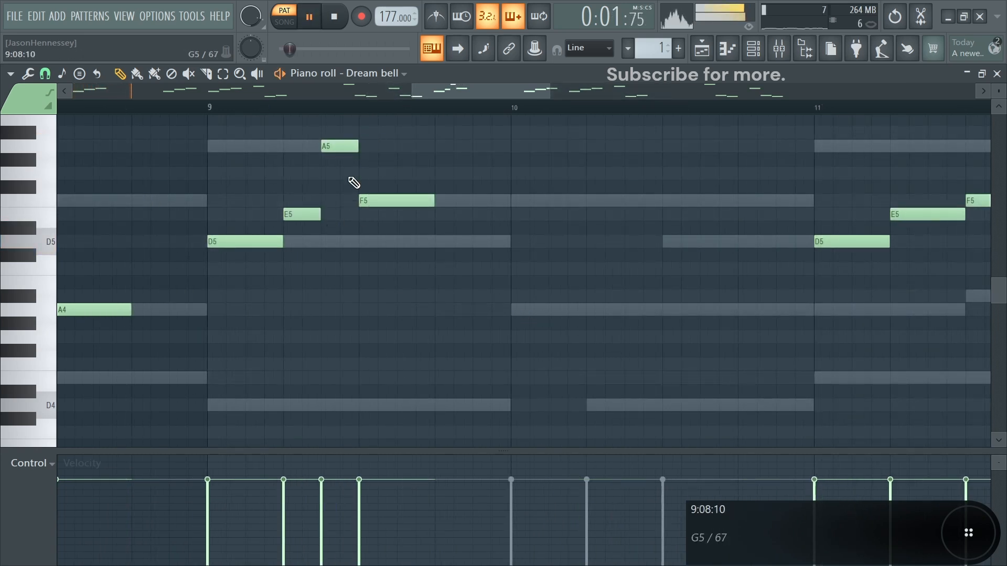
Step: Add two consecutive F5 notes of length 0:04:00 at 10:09:00 and 10:13:00 in the Dream bell melody, and play it back
drag(396, 201, 692, 214)
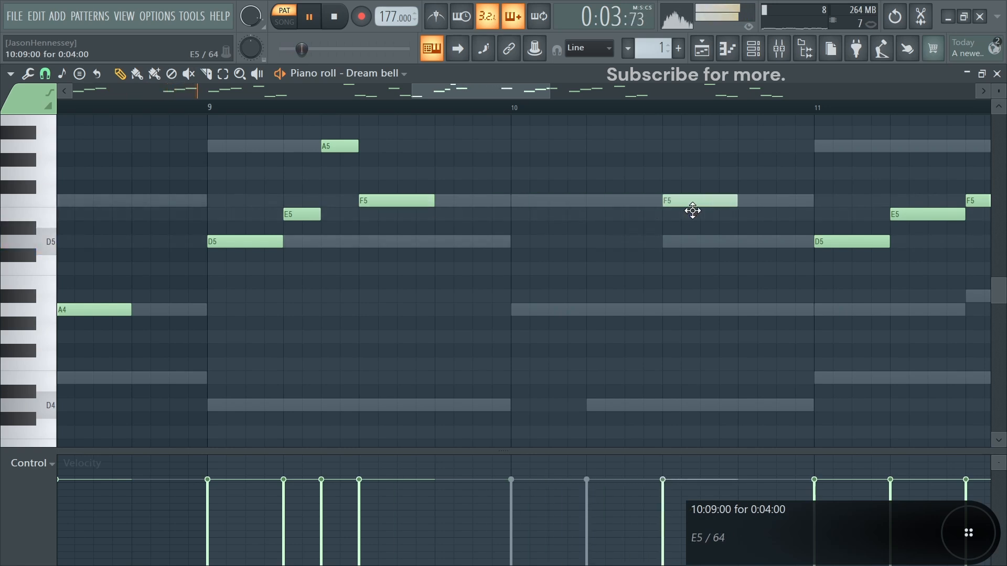
scroll(568, 237, down, 5)
scroll(568, 237, down, 3)
scroll(529, 237, up, 4)
click(556, 201)
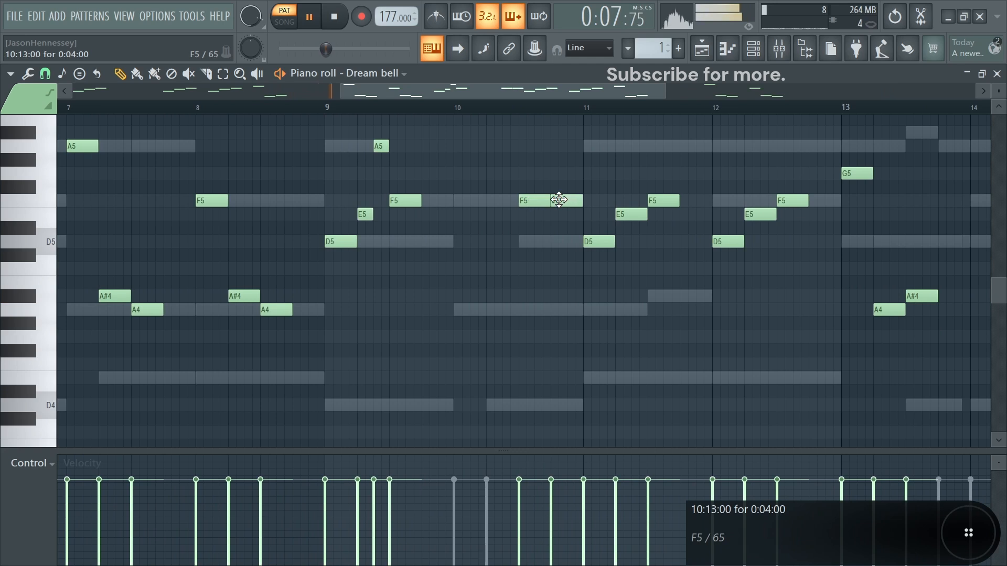
scroll(570, 231, down, 3)
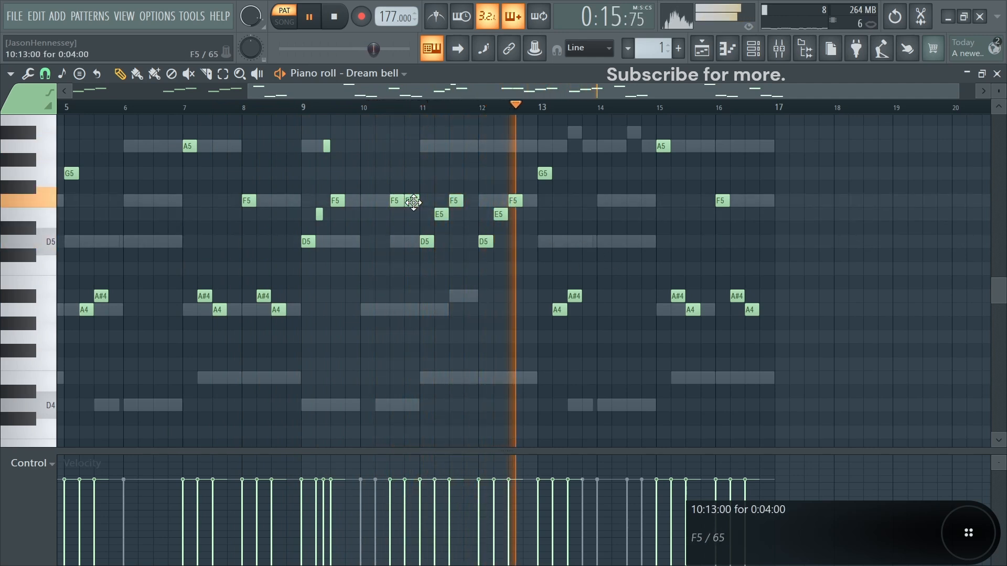
key(space)
Step: Add an A5 bell note of length 0:04:00 at 12:13:00, directly before bar 13
click(527, 146)
scroll(640, 173, up, 5)
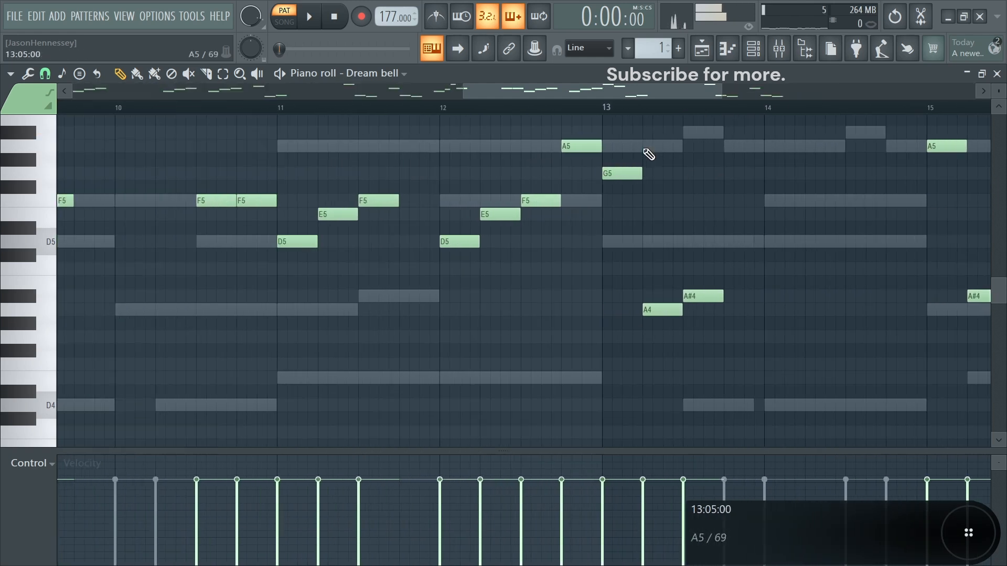
scroll(575, 162, down, 3)
scroll(279, 168, up, 3)
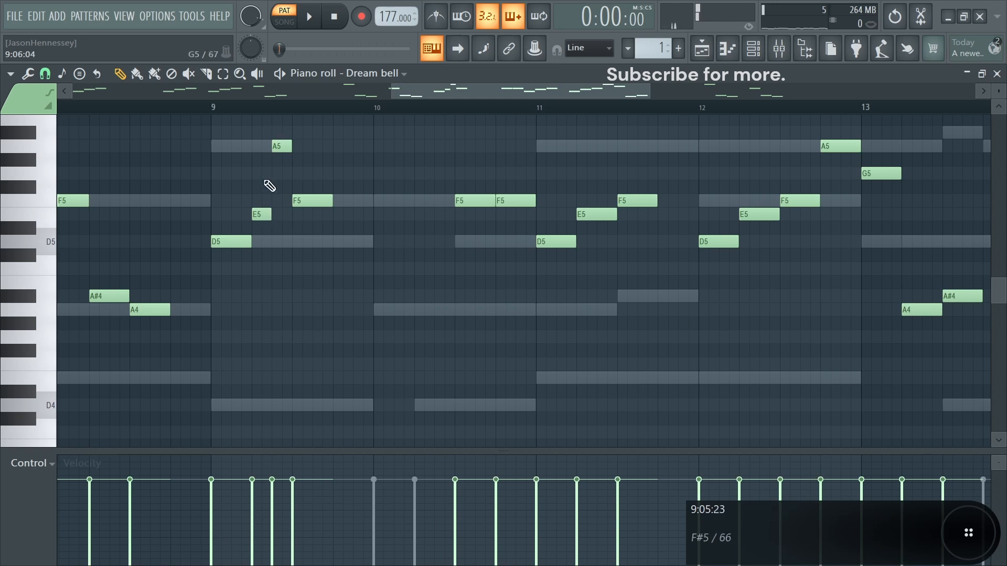
Step: Copy bar 10's F5 pair into bar 14, end bar 13 with E5 and bar 16 with F5, and play the melody
scroll(325, 221, down, 1)
drag(527, 169, 423, 229)
scroll(474, 218, down, 3)
scroll(577, 143, up, 4)
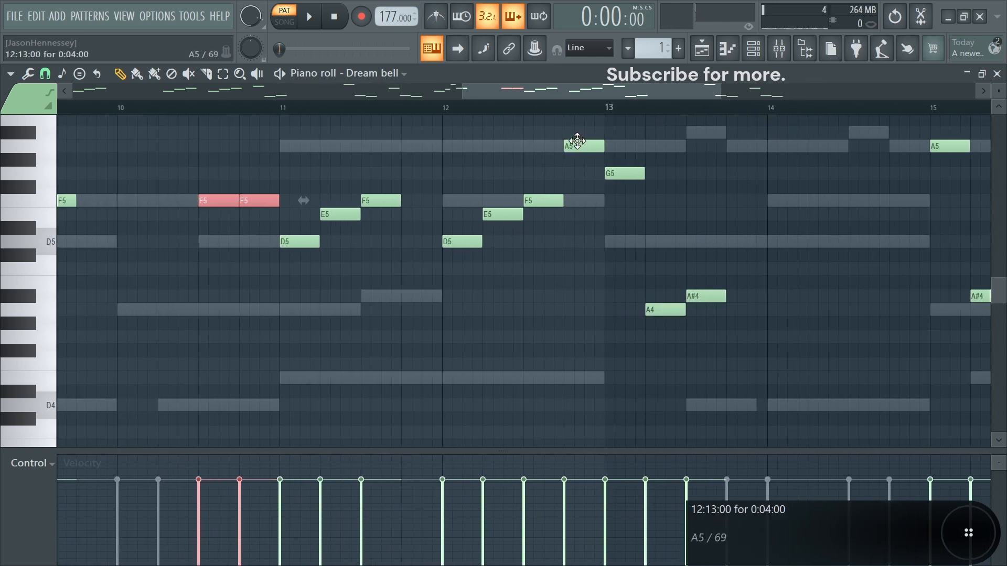
scroll(589, 247, down, 3)
scroll(670, 254, up, 5)
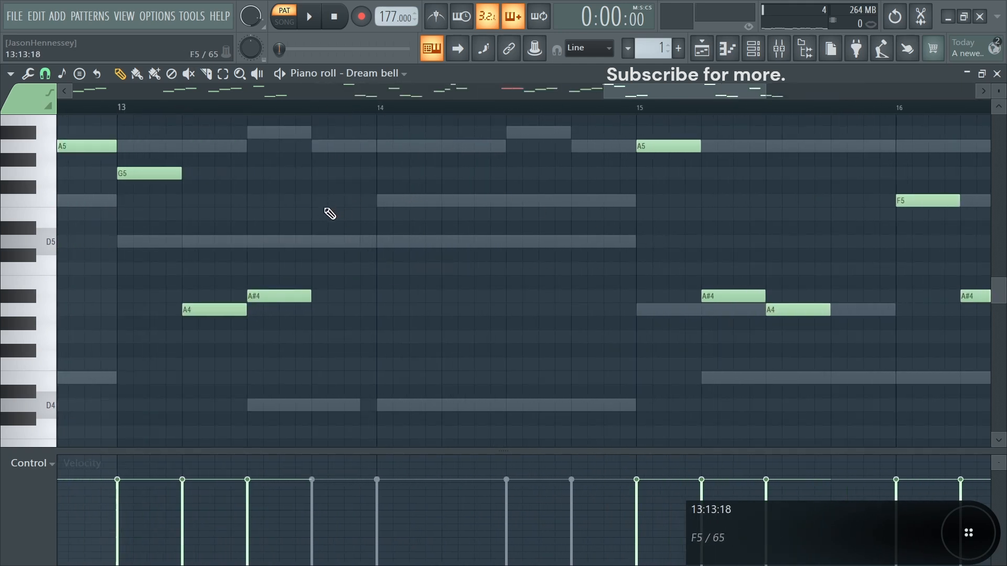
click(325, 221)
key(space)
scroll(883, 168, down, 3)
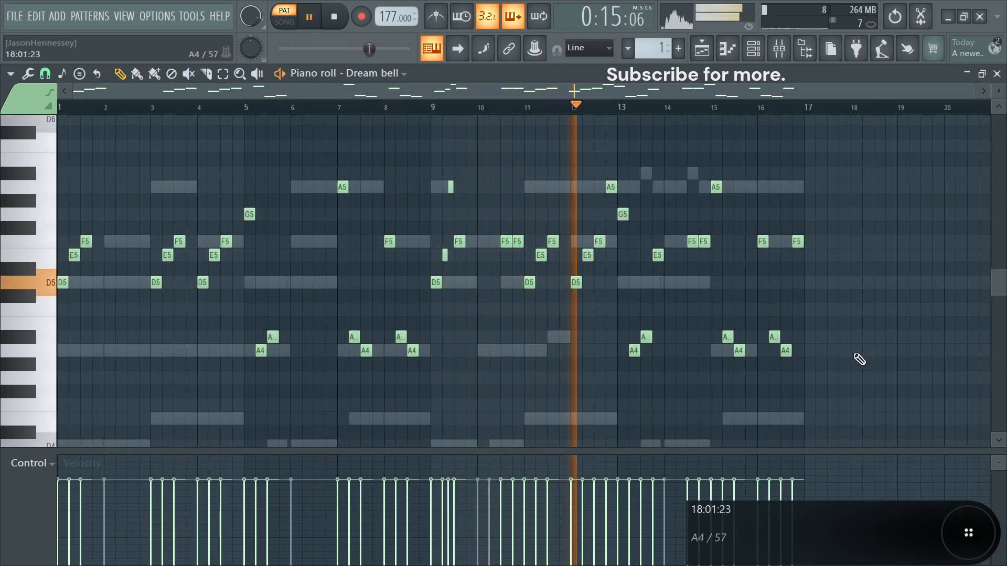
Step: Adjust the stereo separation of the Choir Aahs mixer track and play back the pattern
key(F9)
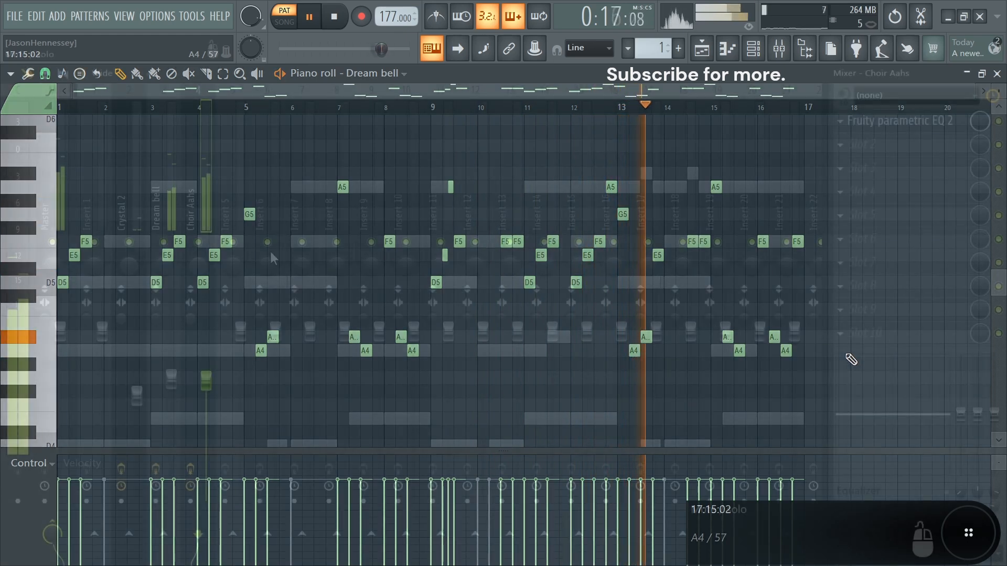
key(space)
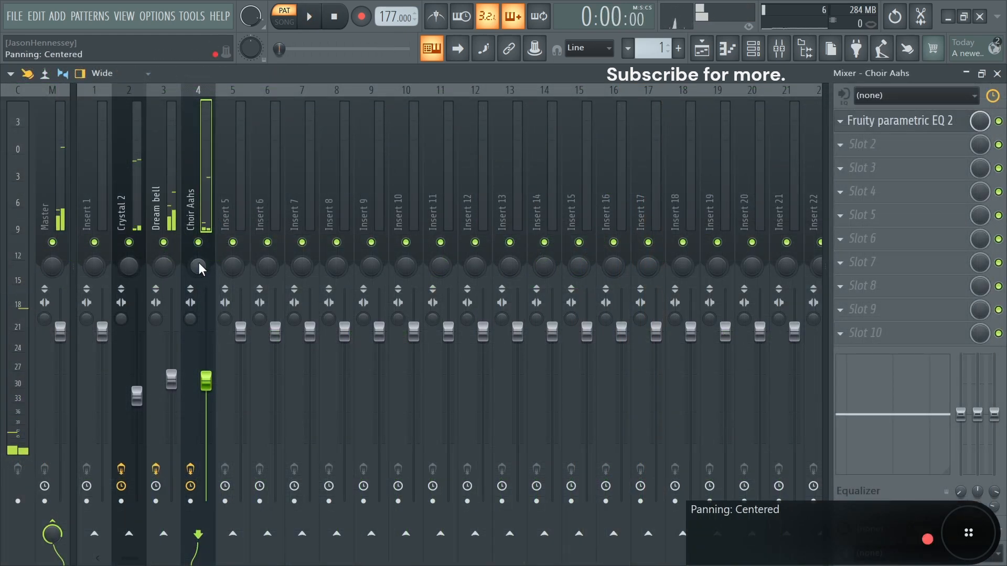
drag(188, 319, 189, 294)
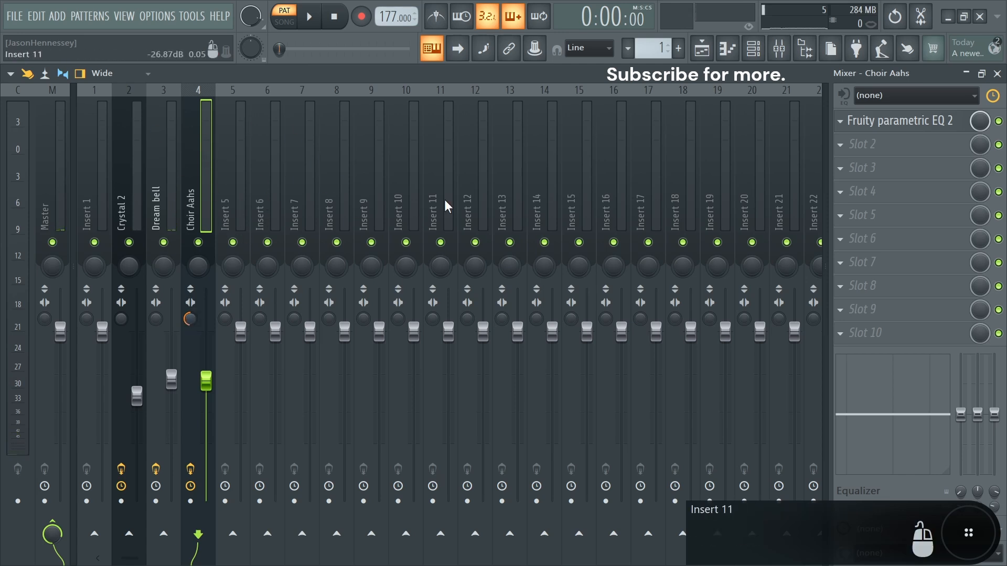
key(space)
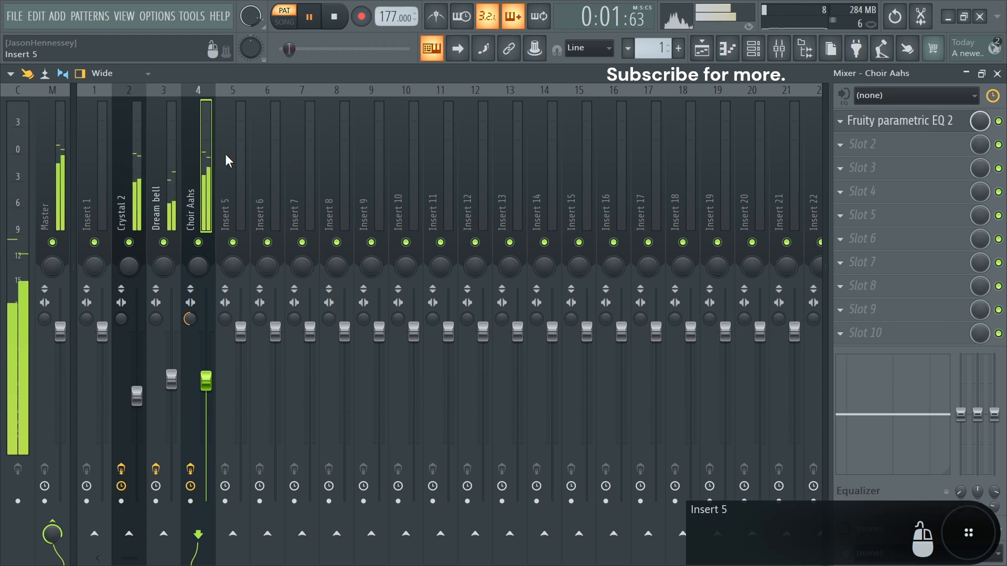
key(space)
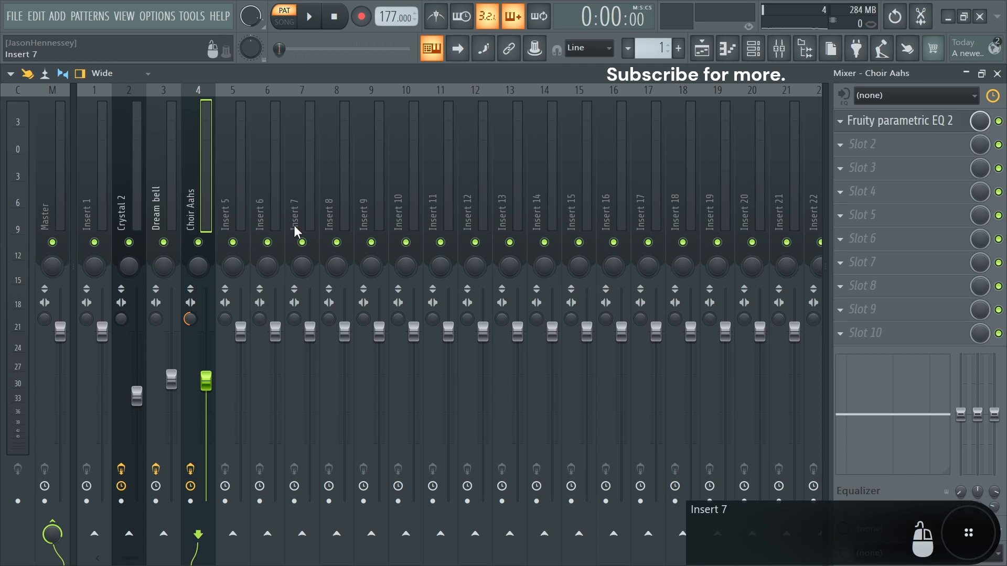
Step: Examine the Fruity Parametric EQ 2 curve and spectrum on the Choir Aahs track during playback
click(930, 122)
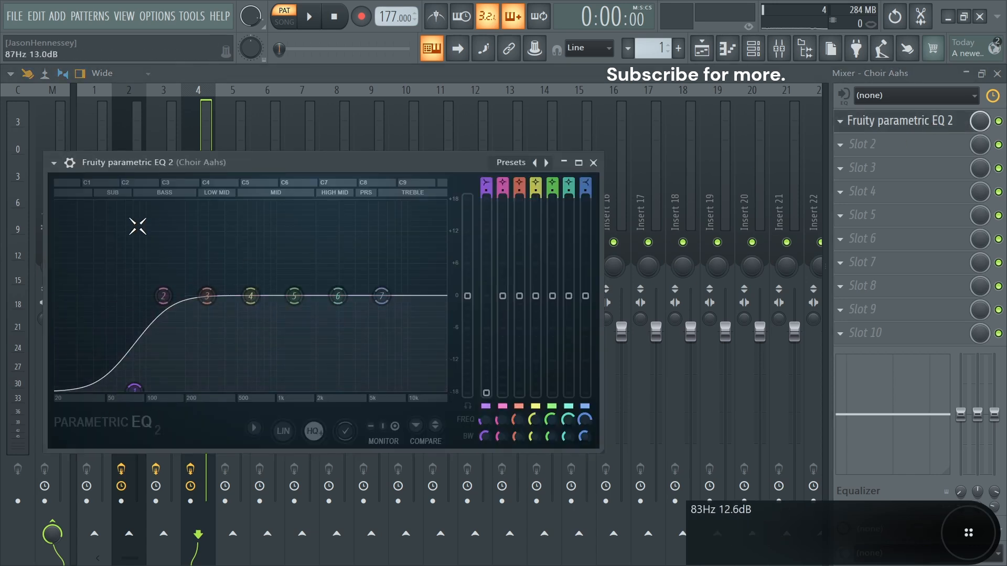
key(space)
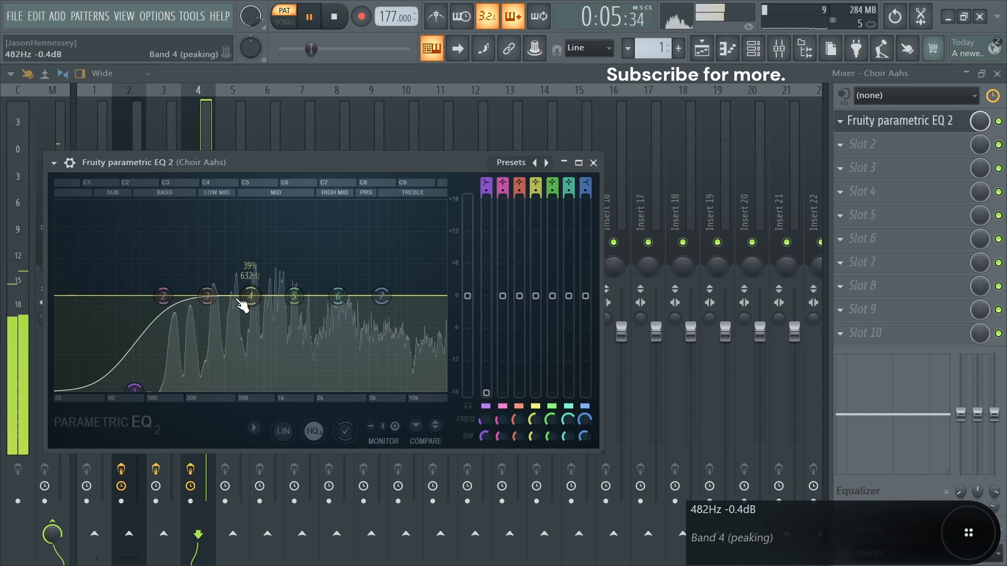
key(space)
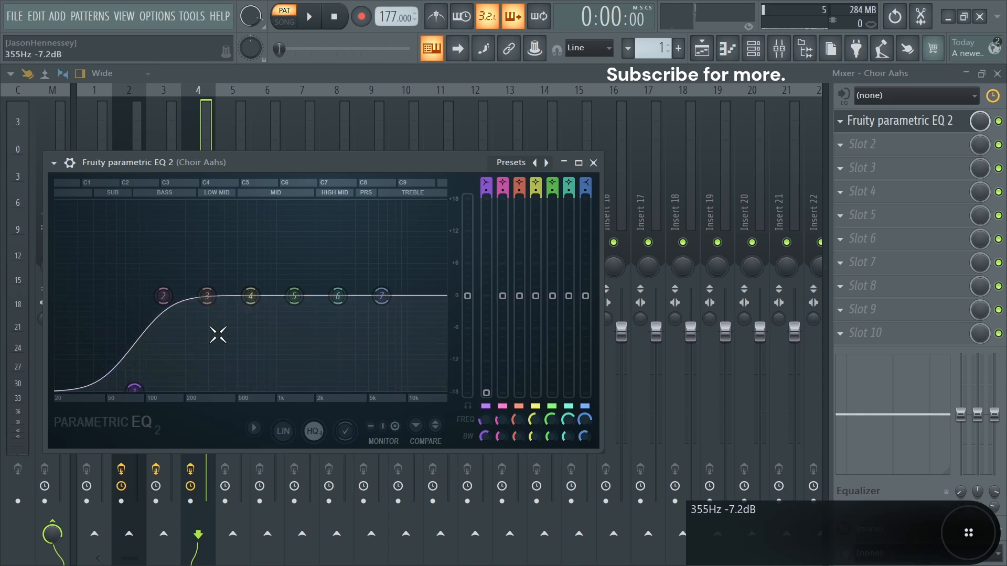
click(594, 163)
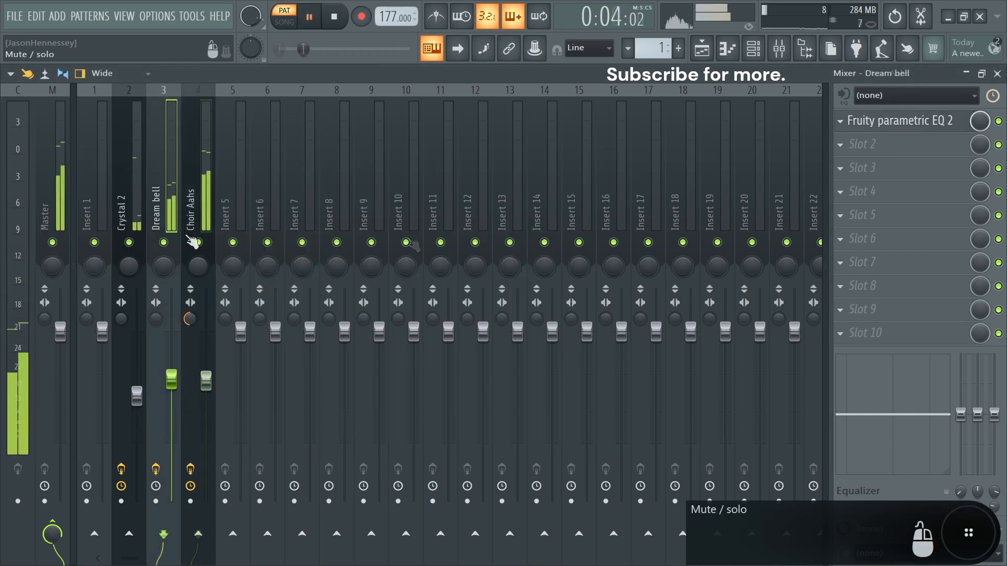
Step: Add Fruity Chorus to effect slot 2 of the Choir Aahs track
key(space)
click(205, 211)
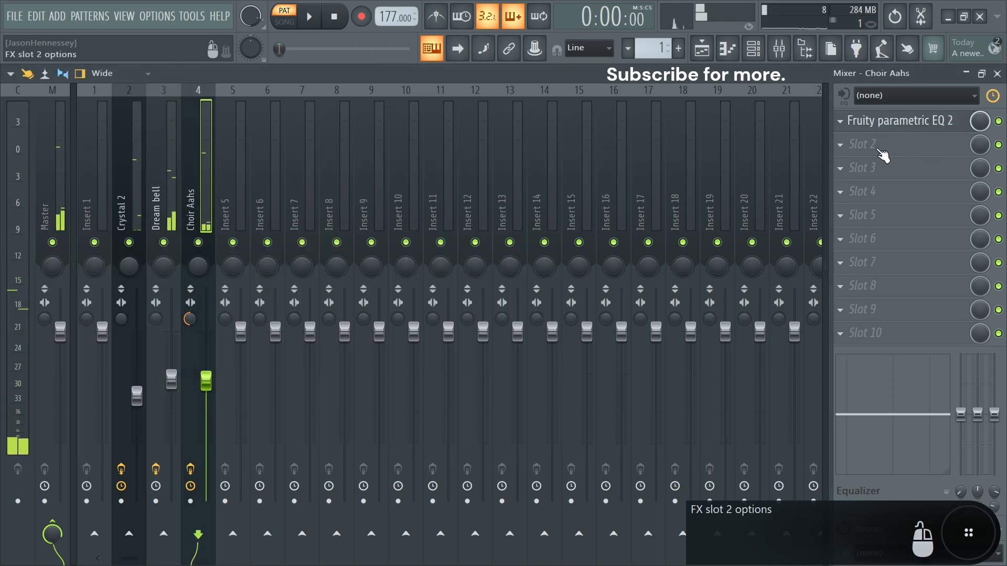
click(879, 152)
click(638, 30)
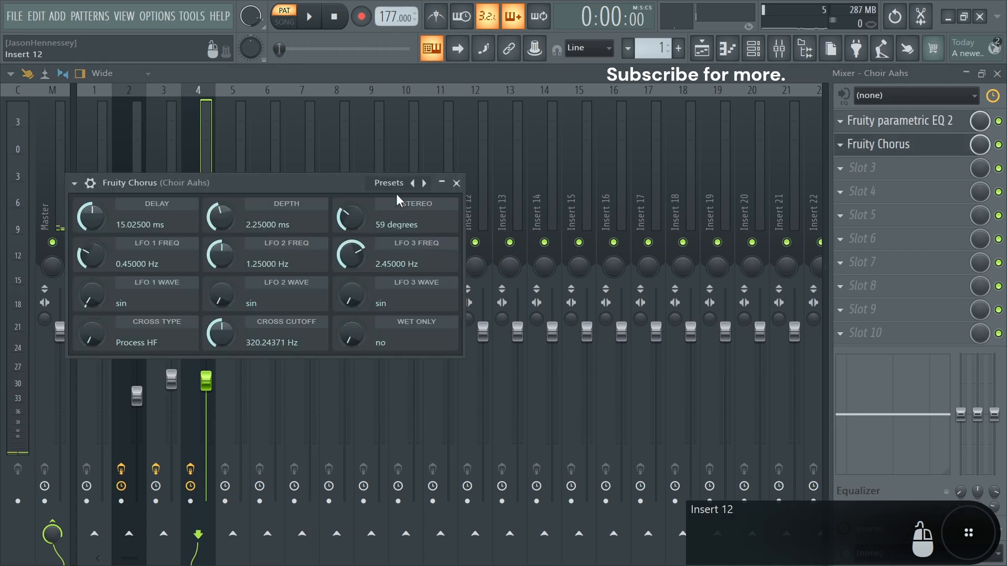
drag(329, 183, 566, 201)
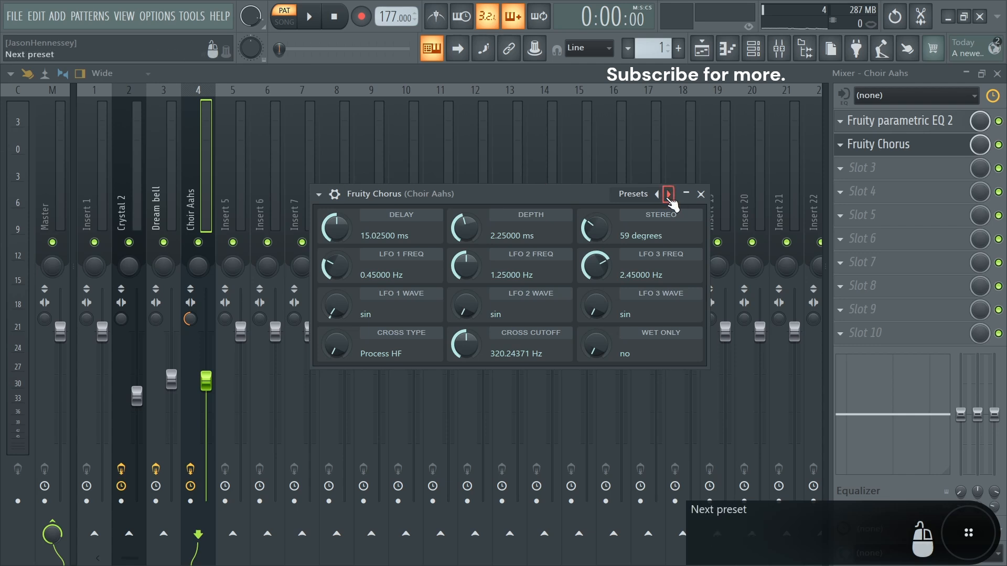
Step: Load the Poly Chorus preset in the Choir Aahs track's Fruity Chorus during playback
key(space)
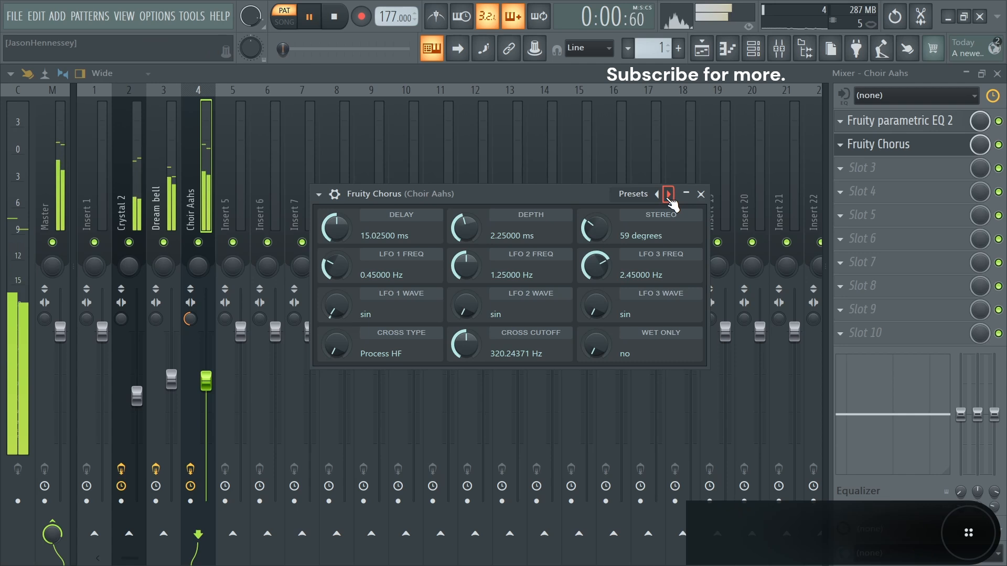
right_click(669, 194)
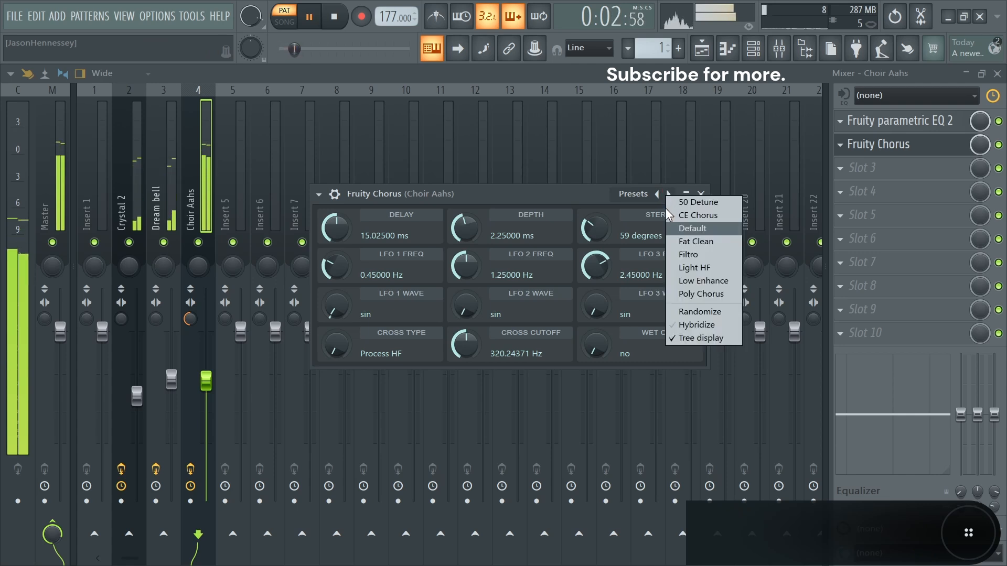
click(687, 298)
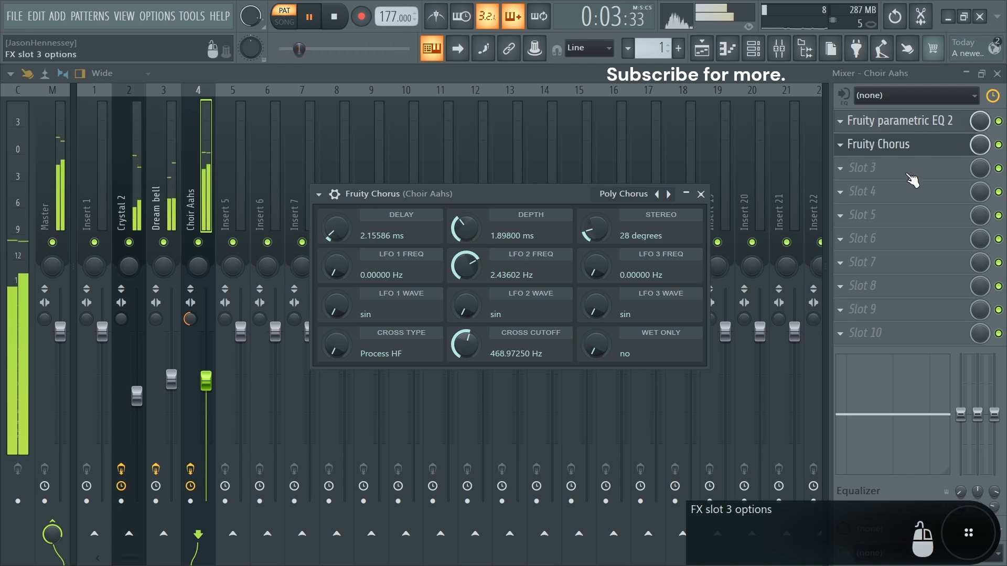
Step: Stop playback and add Fruity Flangus to effect slot 3 of the Choir Aahs track
key(space)
click(875, 171)
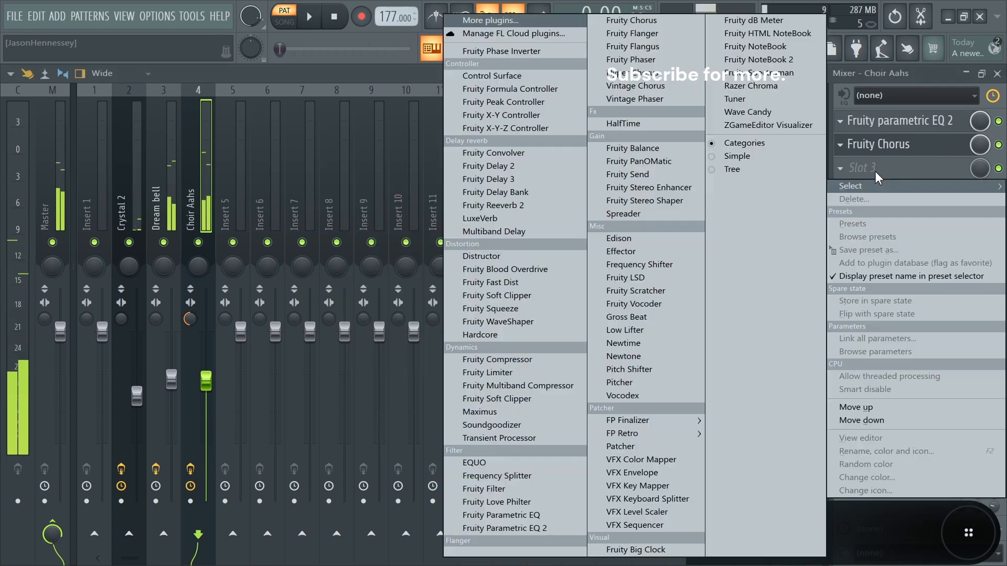
click(641, 49)
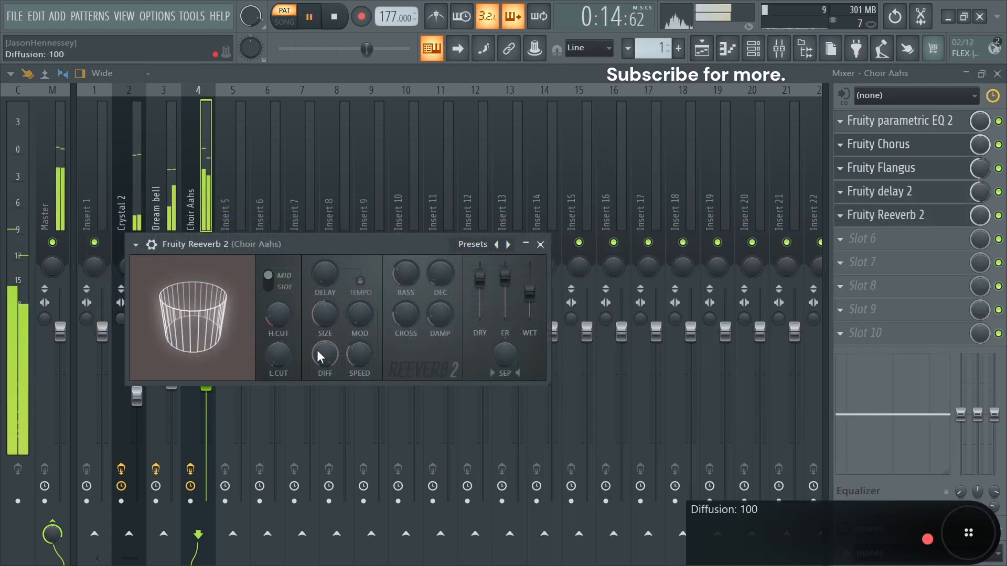
Step: Adjust the diffusion, high cut and low cut of Fruity Reeverb 2 on the Choir Aahs track during playback
drag(322, 353, 332, 357)
drag(357, 317, 278, 310)
drag(278, 354, 278, 345)
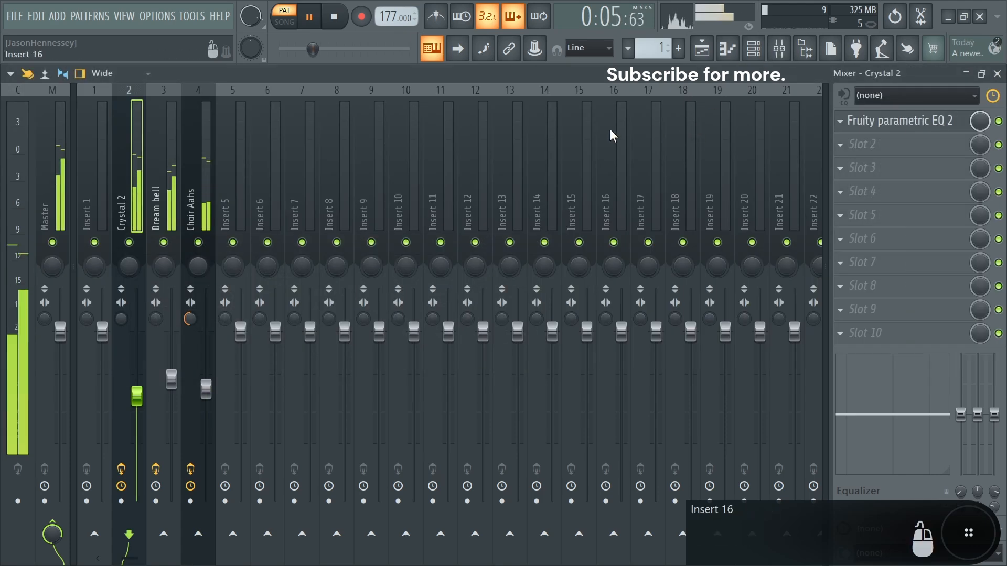
key(space)
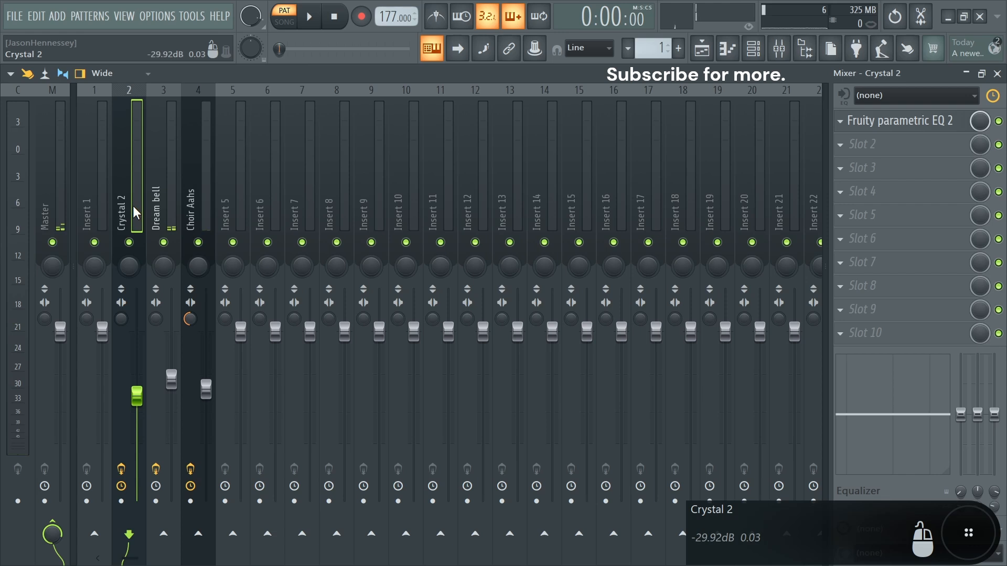
Step: Examine the Fruity Parametric EQ 2 curves on the Crystal 2 and Dream bell tracks
click(900, 121)
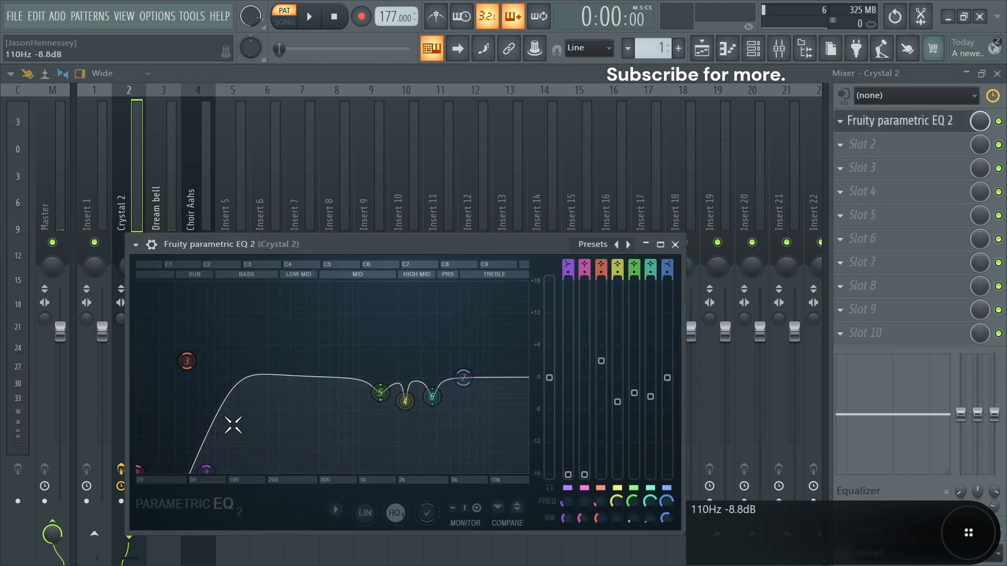
click(676, 245)
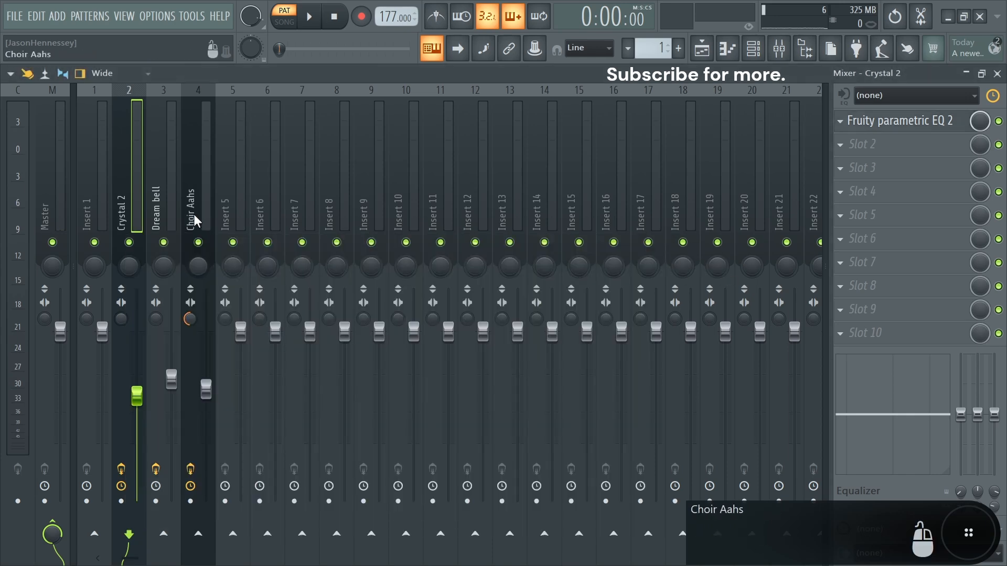
click(157, 223)
click(919, 126)
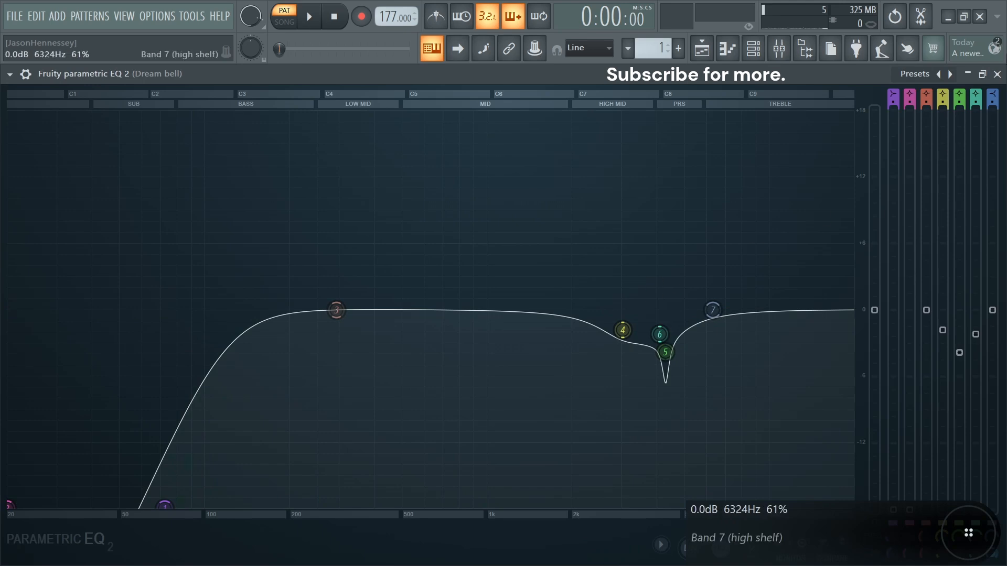
click(997, 73)
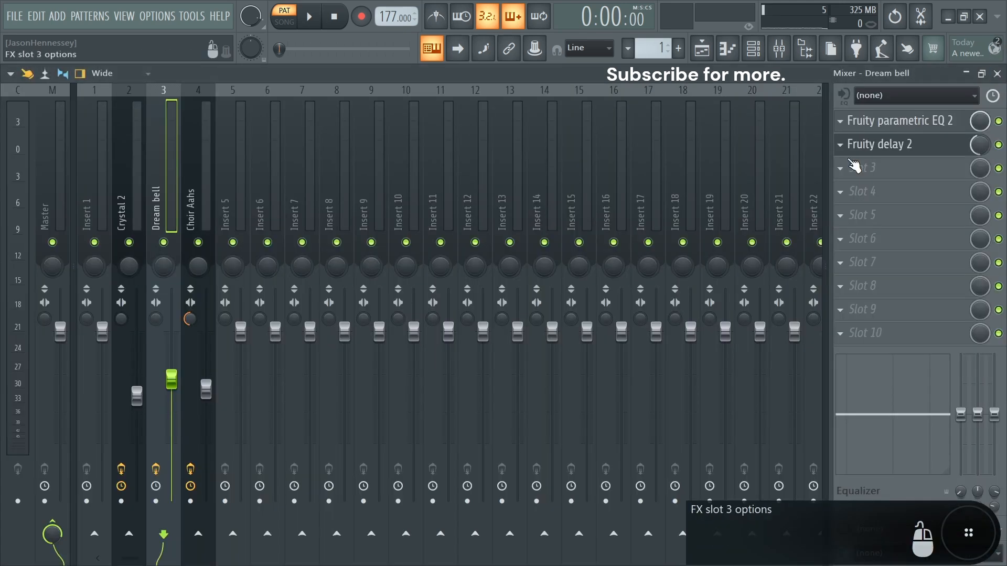
Step: Examine the Dream bell track's Fruity Delay 2 settings and mix level, and compare the effect chains of Crystal 2 and Dream bell
click(895, 145)
drag(979, 146, 984, 160)
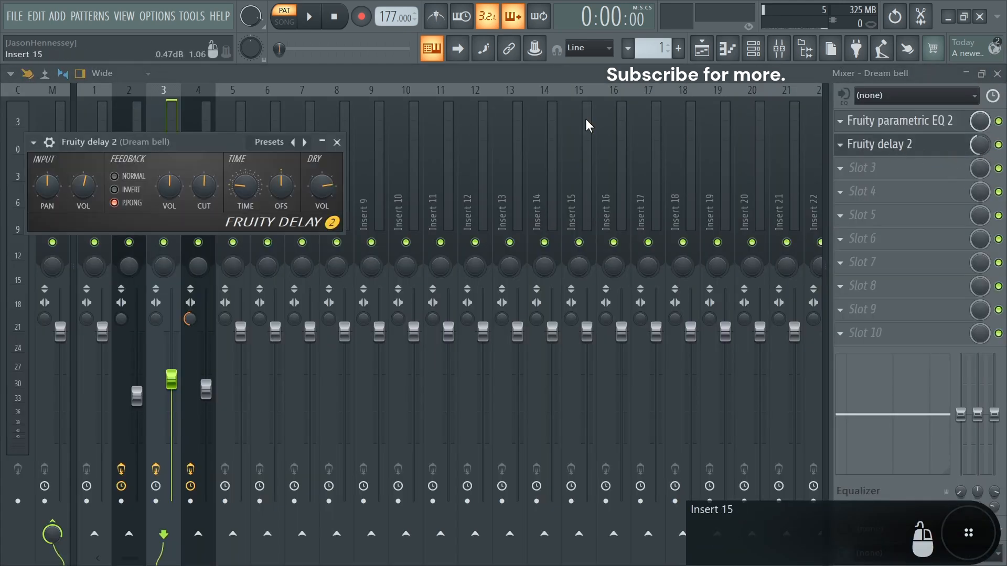
click(336, 142)
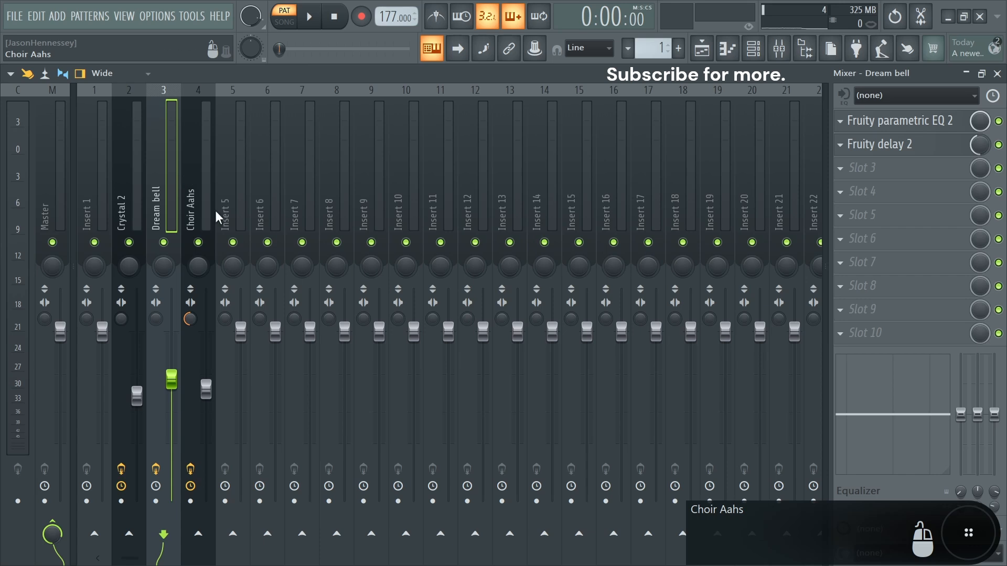
click(124, 214)
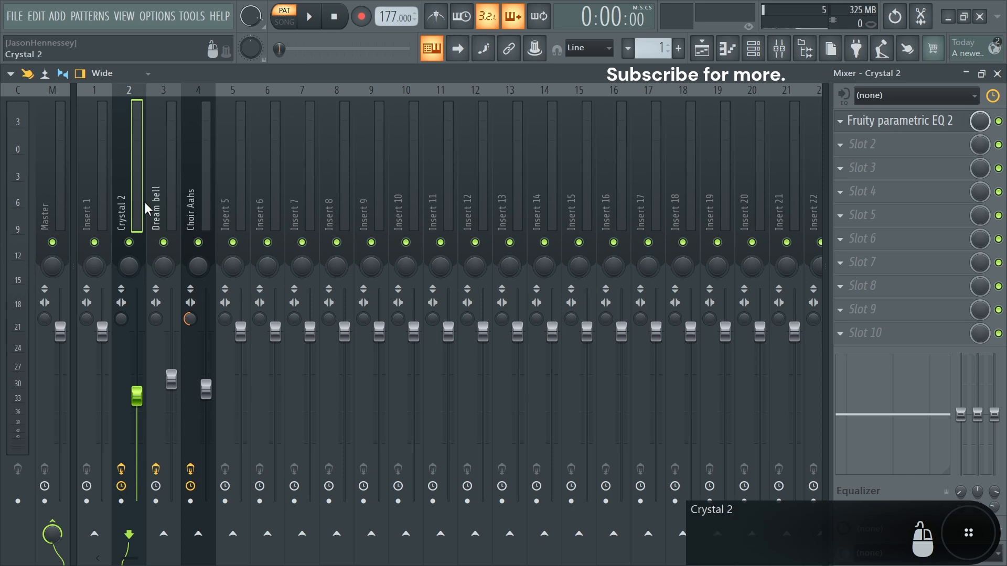
click(159, 205)
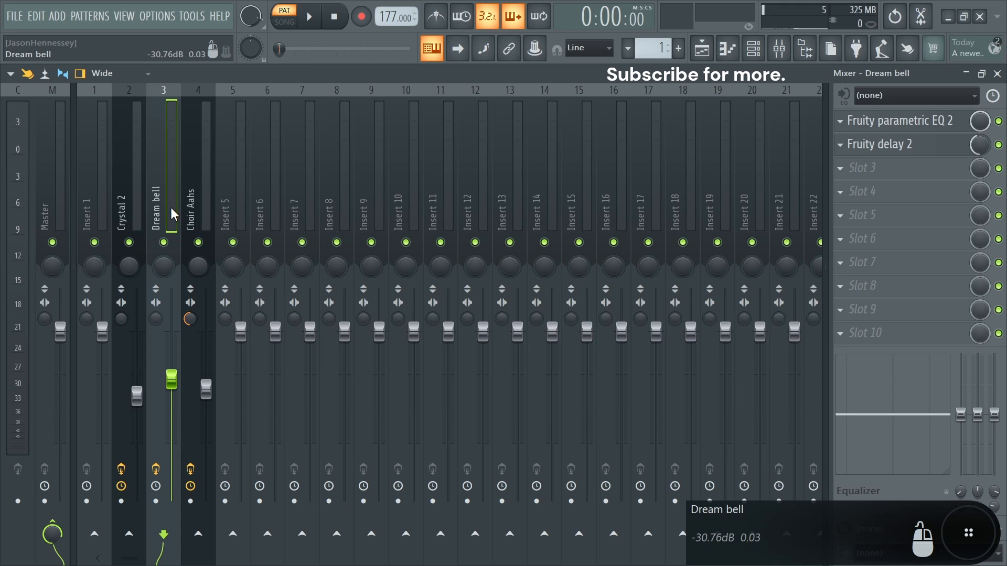
Step: Compare the effect chains on the Crystal 2, Dream bell and Choir Aahs mixer tracks
click(128, 209)
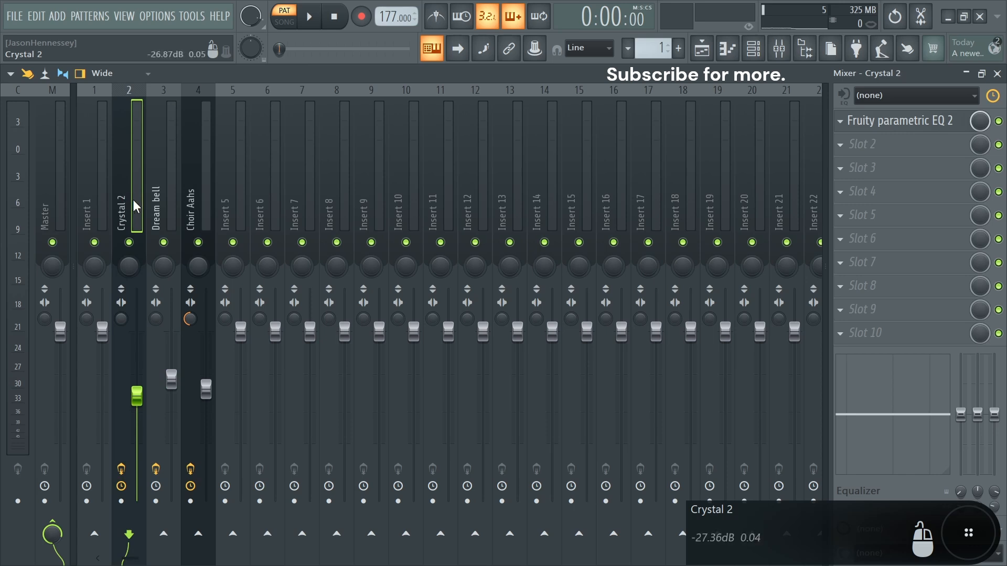
click(160, 203)
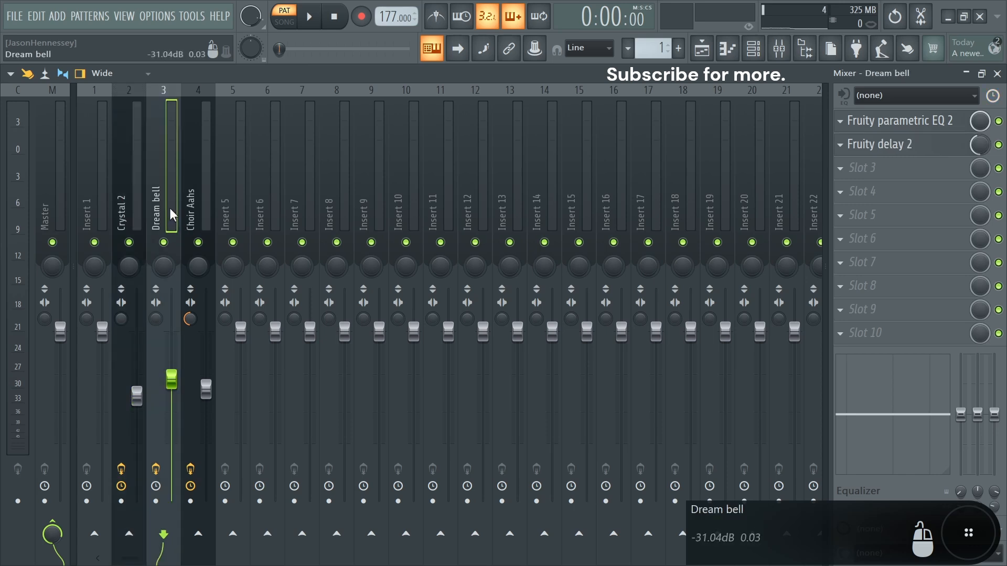
key(Left)
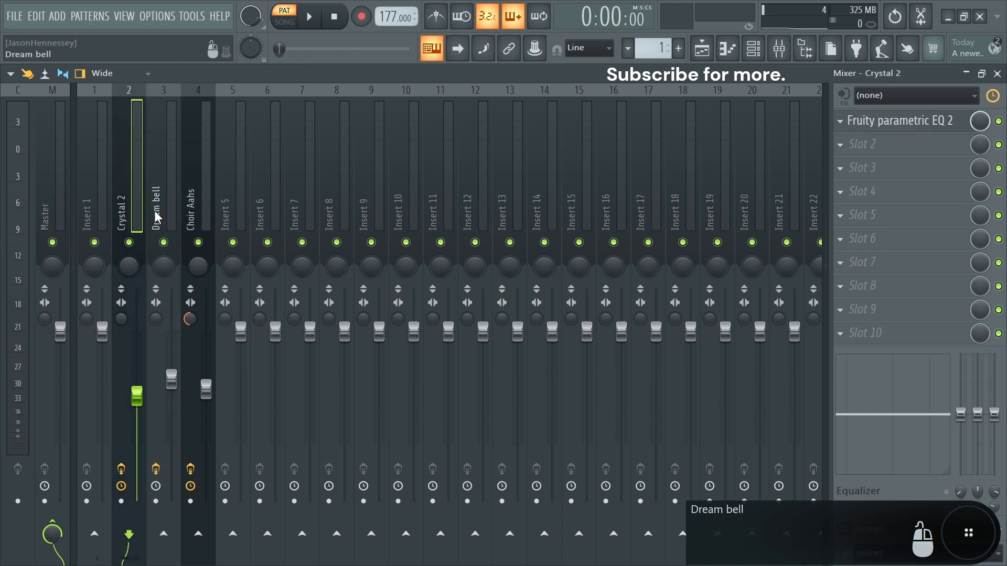
click(197, 209)
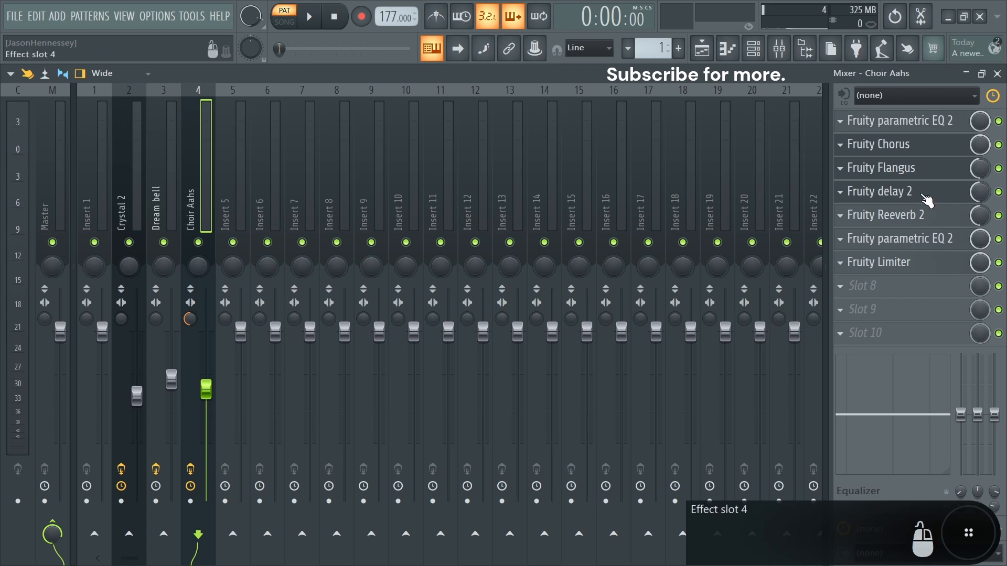
click(159, 211)
click(201, 209)
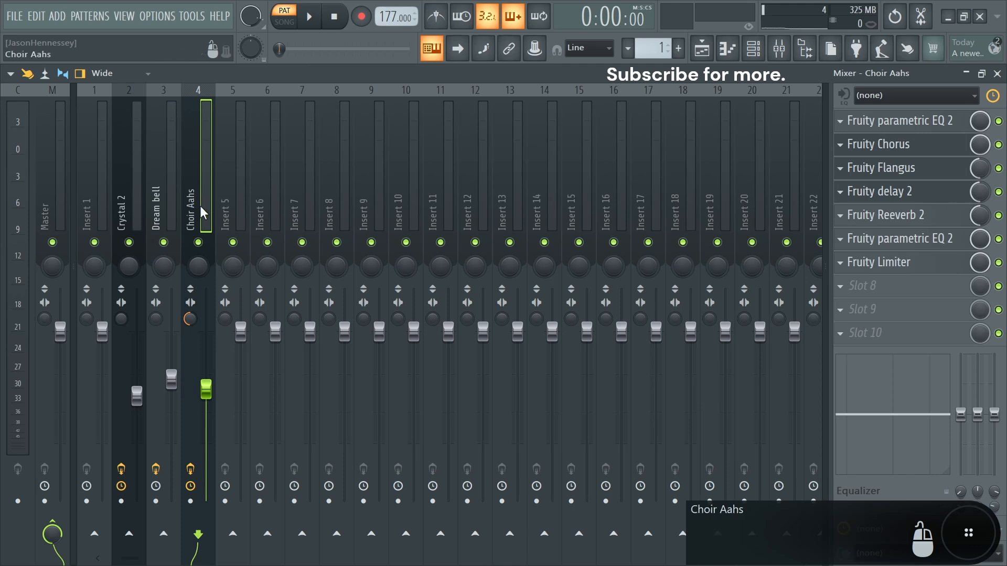
click(150, 213)
click(198, 212)
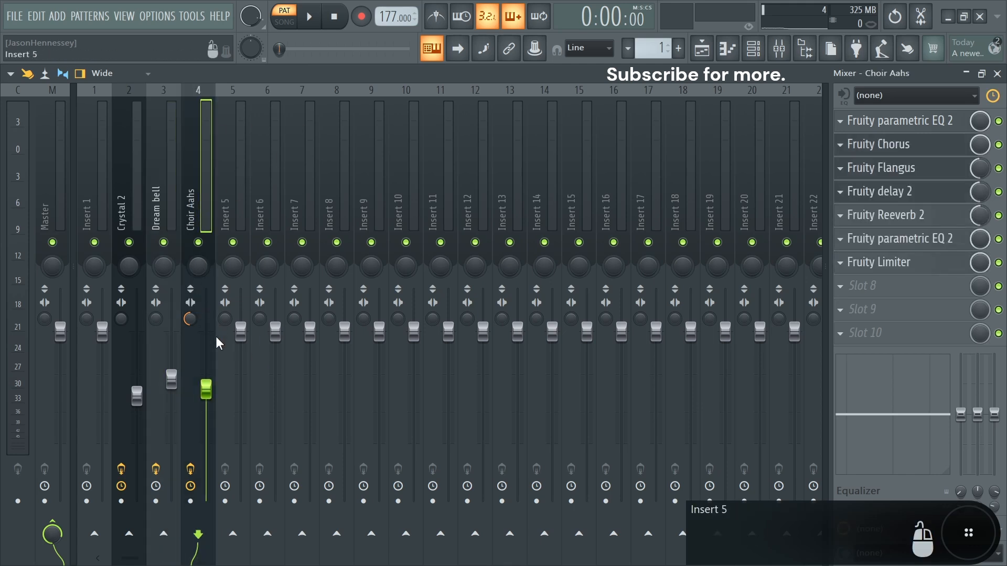
click(157, 204)
click(204, 202)
click(155, 213)
click(137, 206)
click(160, 208)
click(184, 209)
click(162, 218)
click(137, 214)
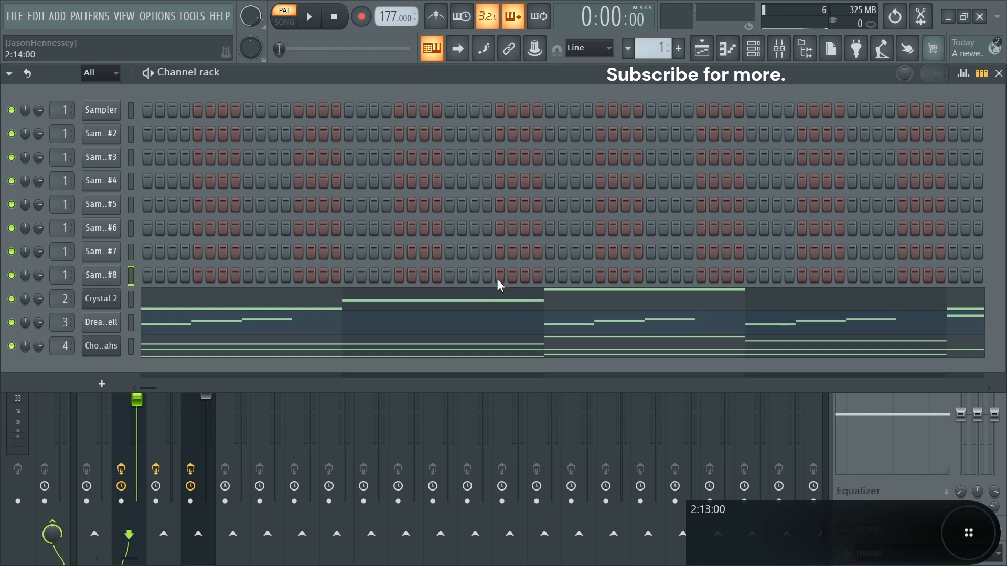
Step: Randomize the velocity levels of all Crystal 2 notes with the bipolar option, and deselect the notes
click(183, 303)
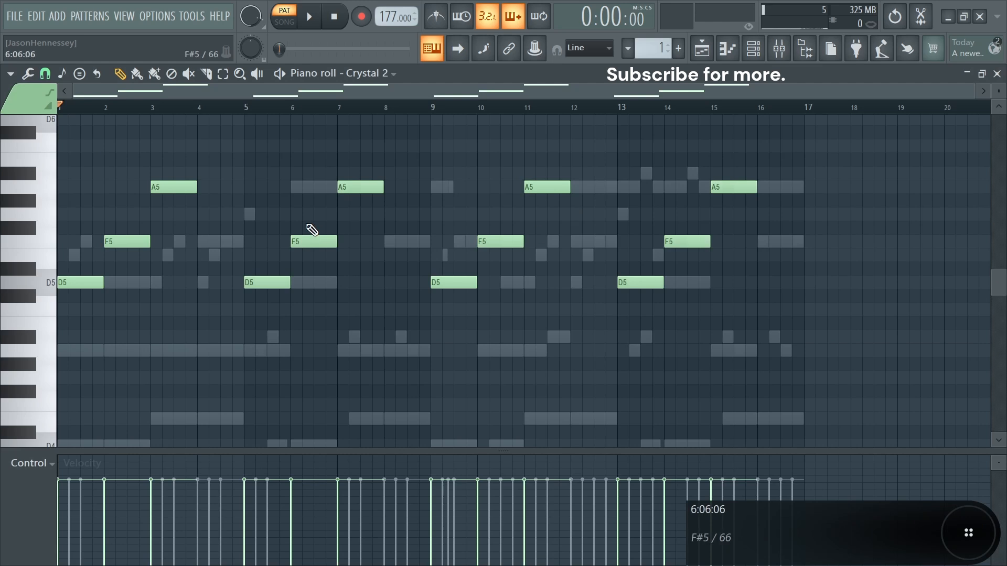
key(ctrl+a)
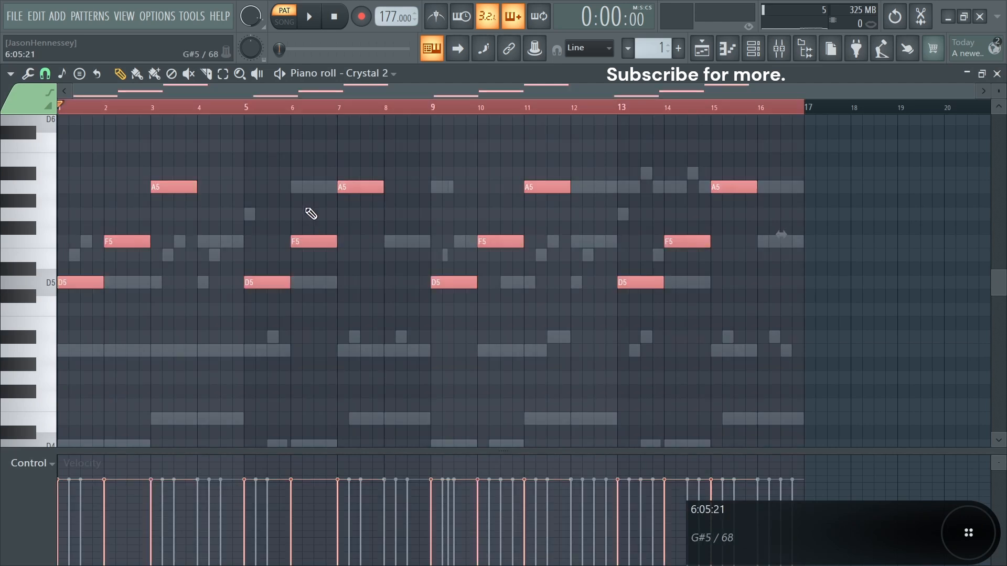
key(alt+r)
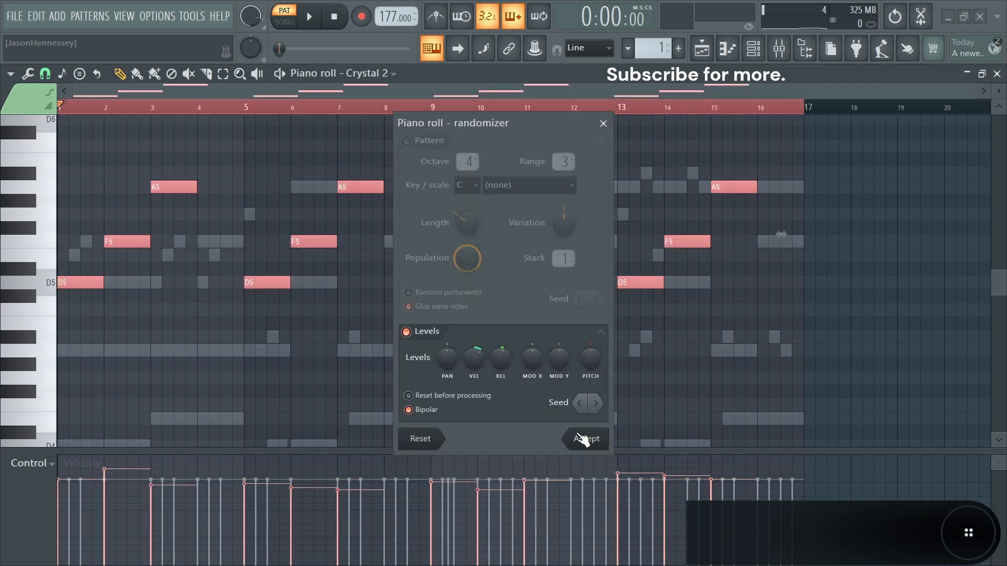
click(582, 439)
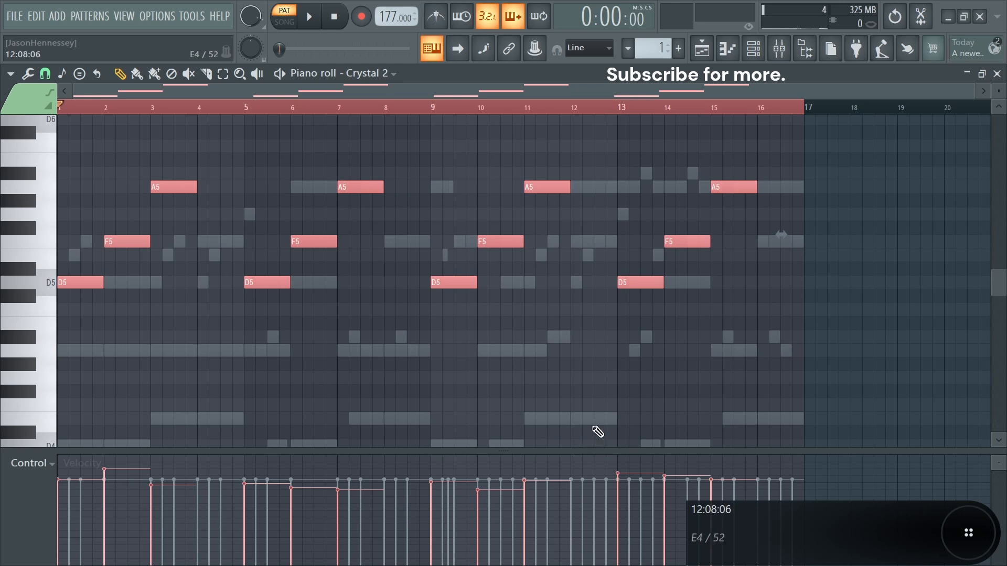
key(ctrl+d)
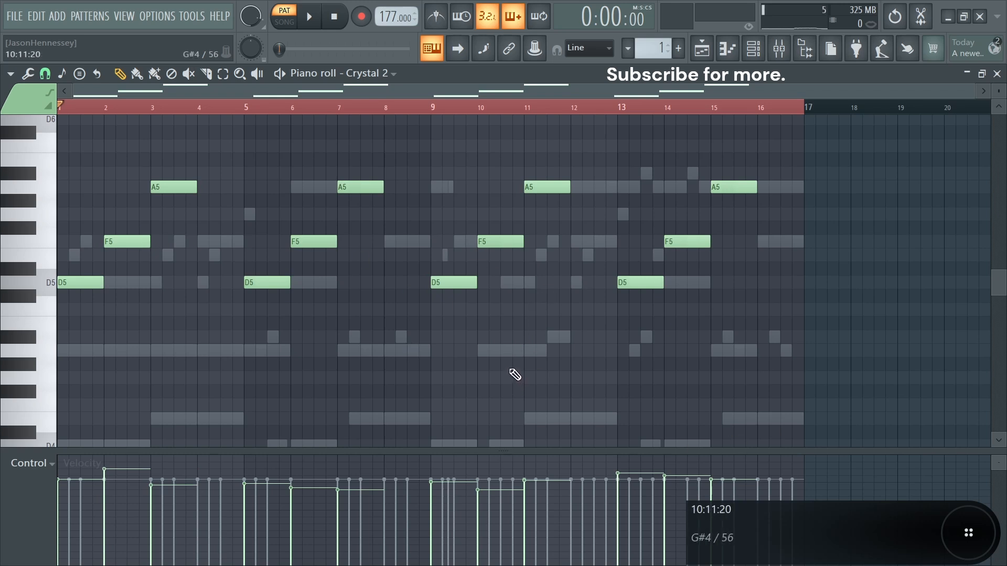
key(ctrl+a)
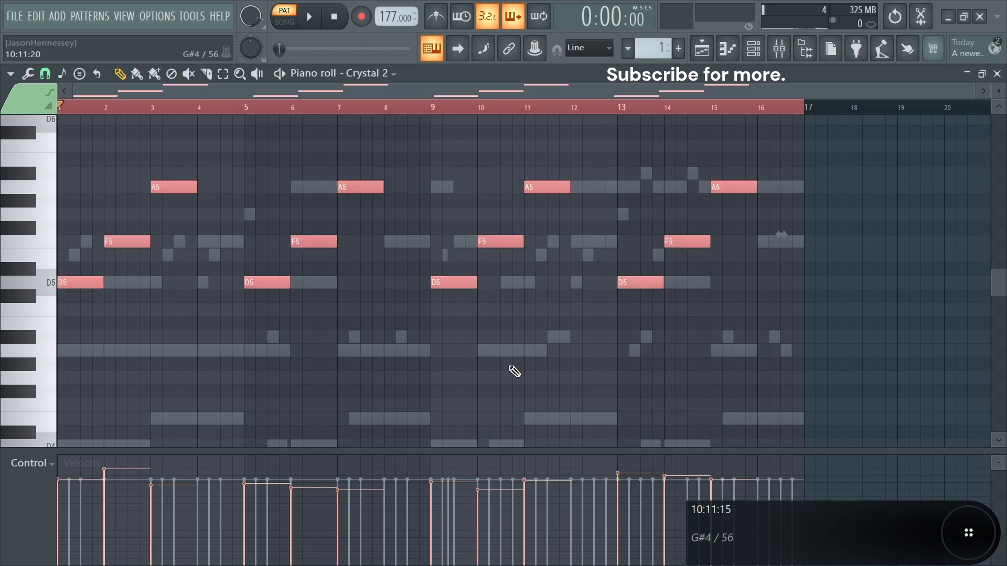
key(alt+r)
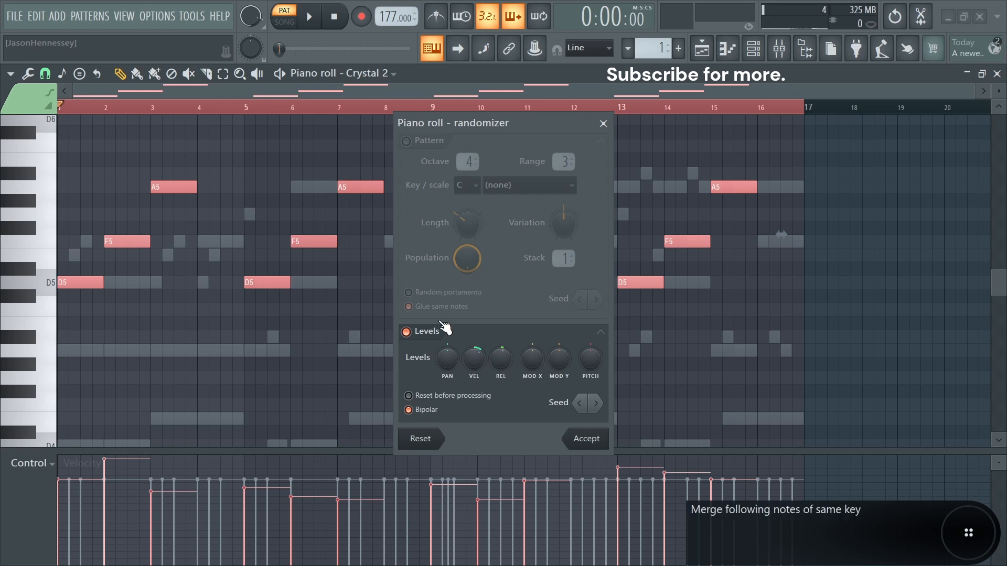
click(600, 436)
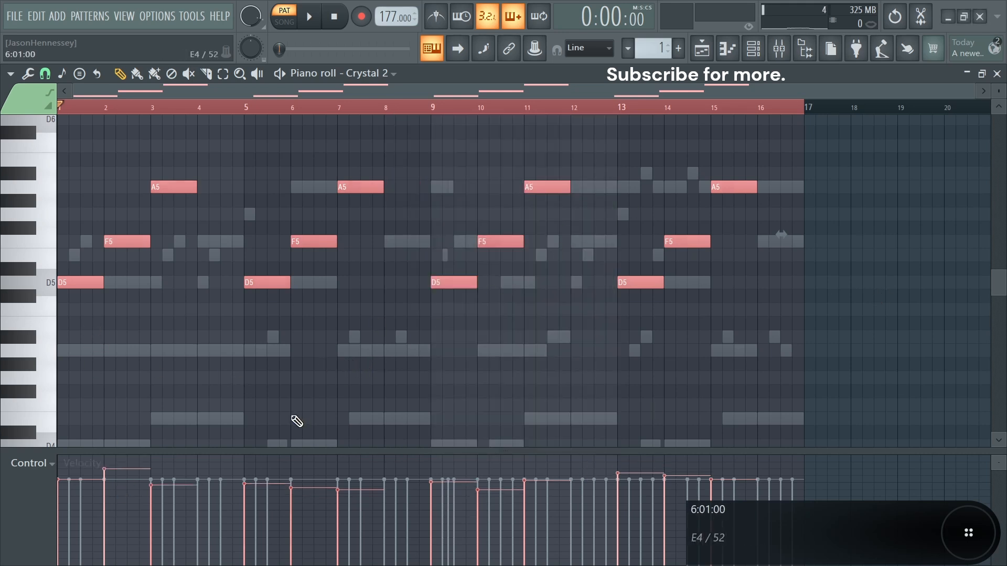
Step: Try the strumizer with alternate direction on all Crystal 2 notes
key(alt+r)
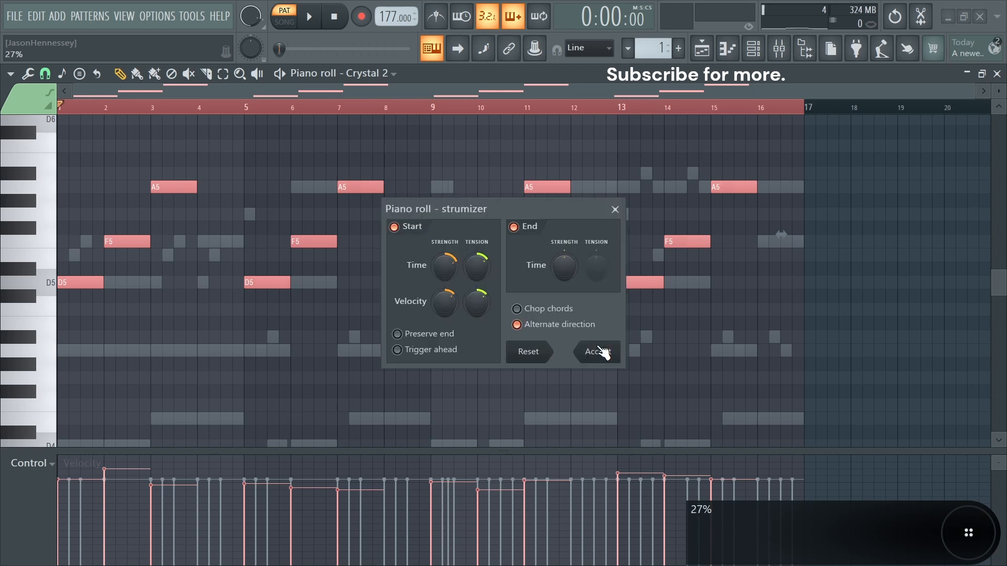
click(599, 351)
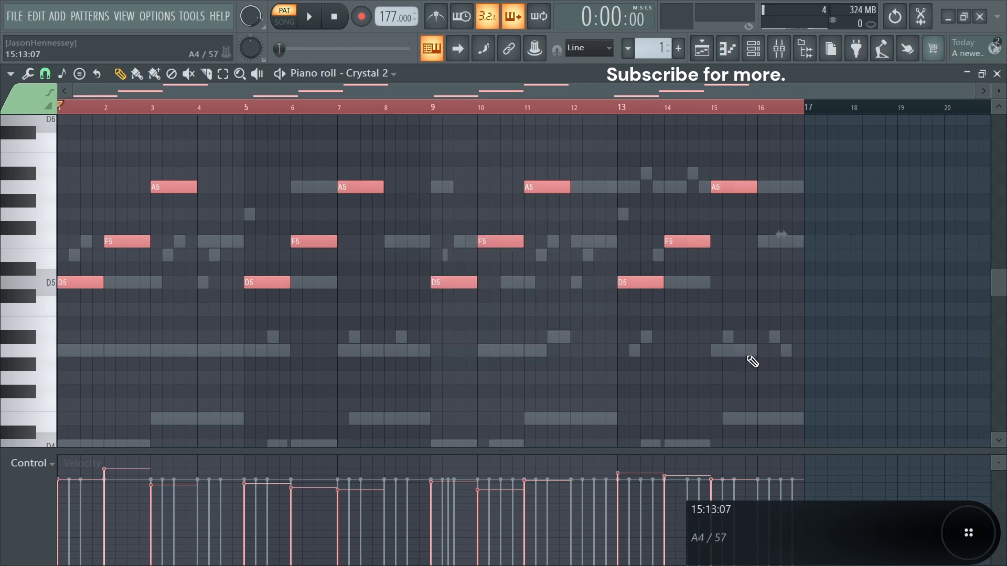
ctrl+click(140, 366)
drag(63, 279, 55, 338)
right_click(87, 338)
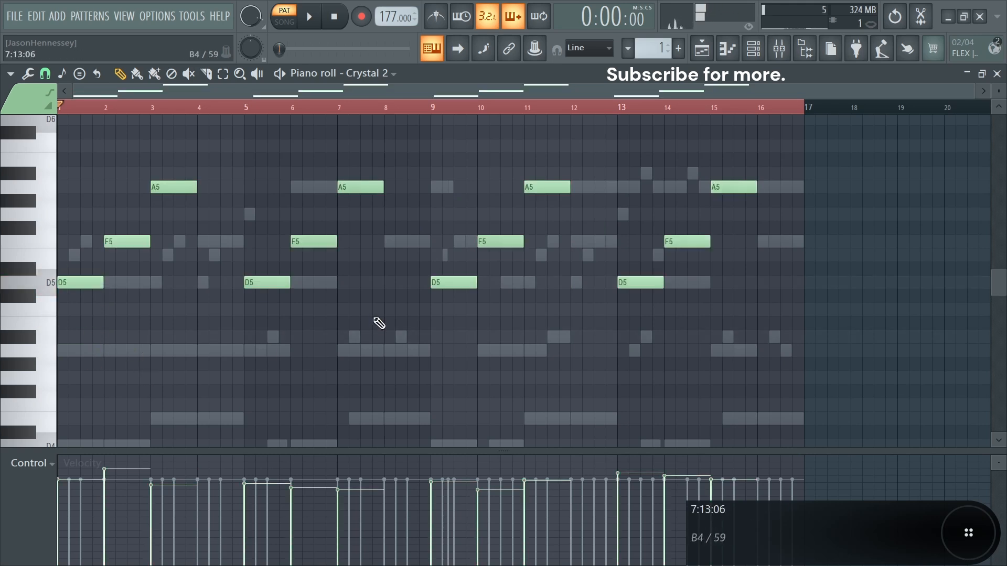
key(ctrl+a)
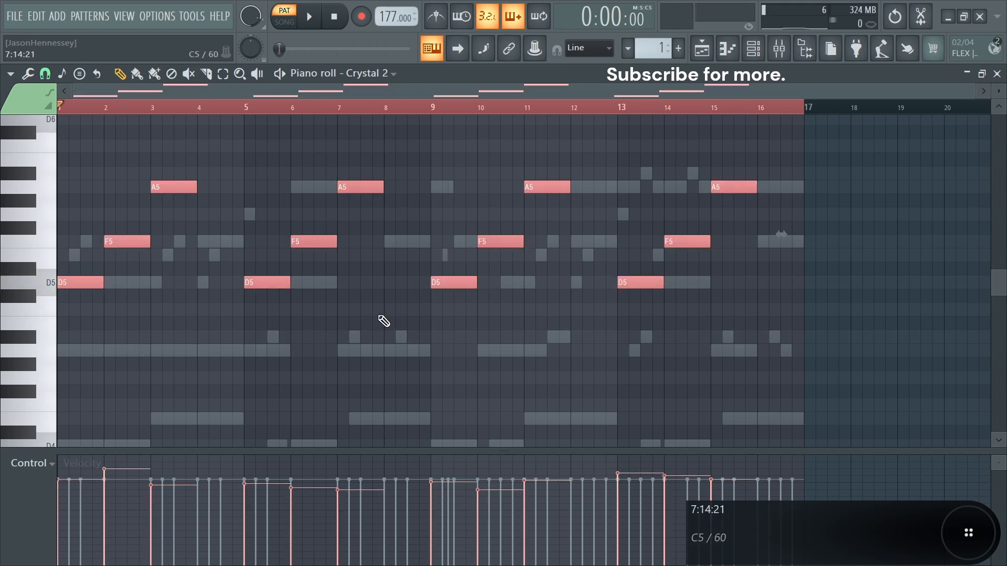
key(alt+q)
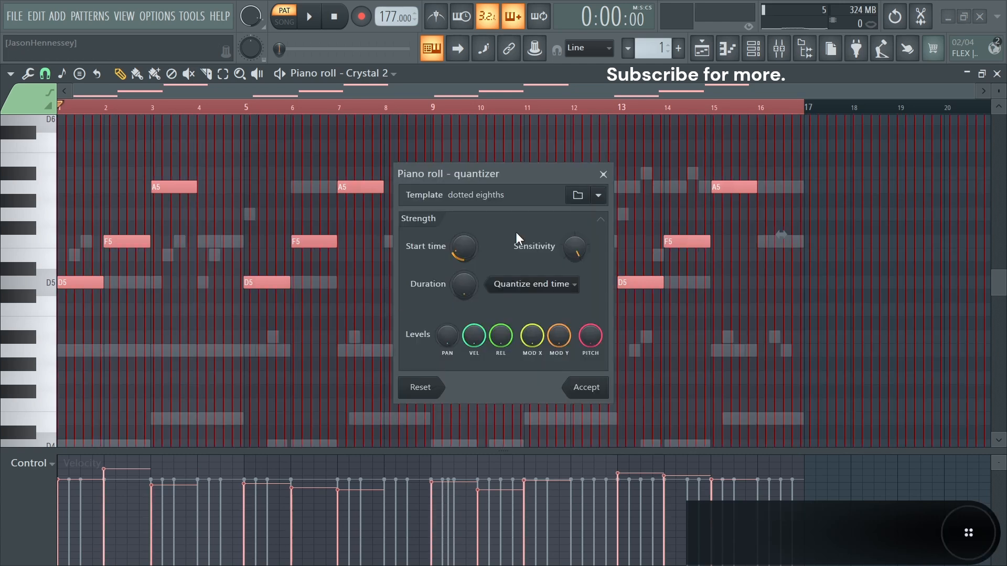
drag(465, 247, 464, 242)
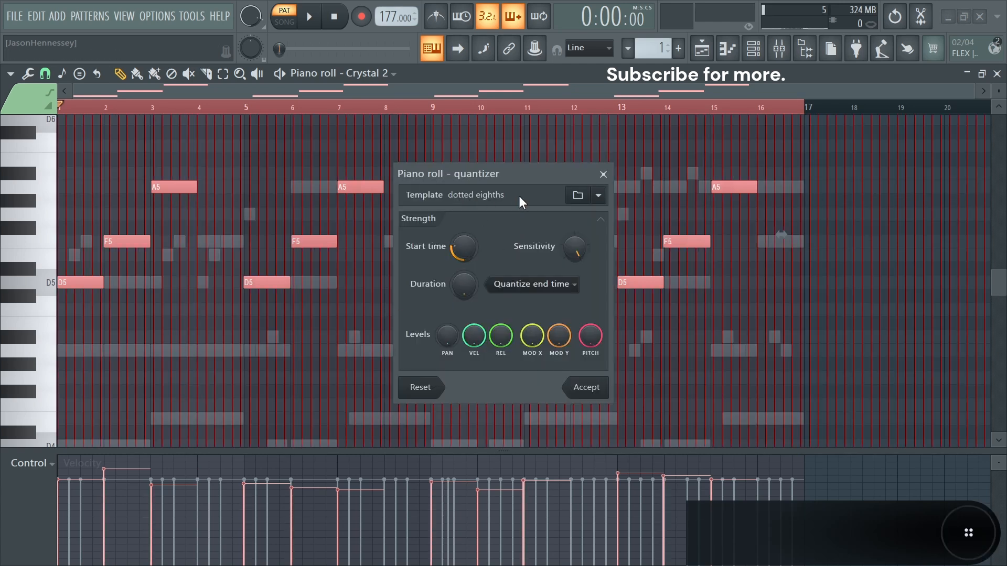
click(577, 195)
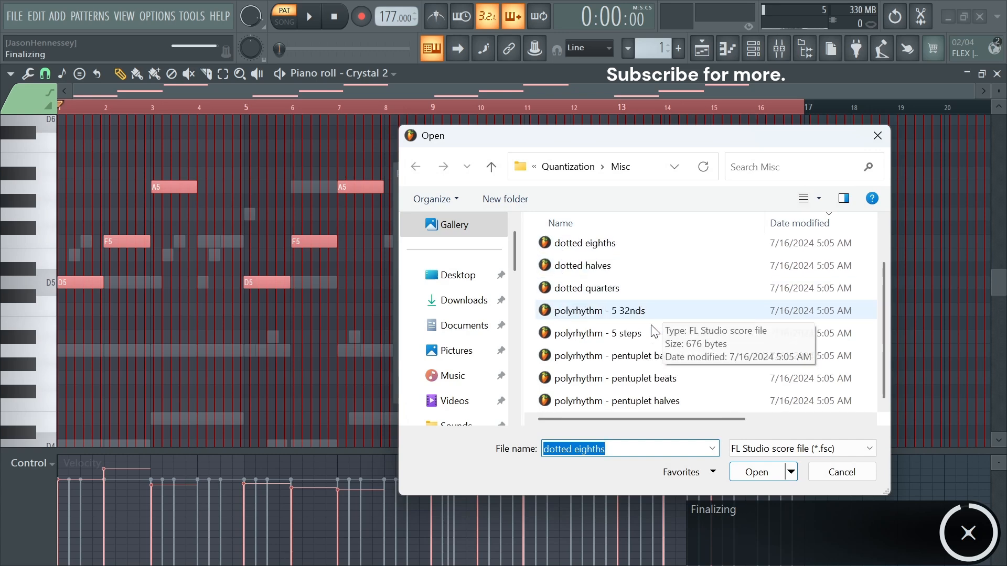
click(877, 135)
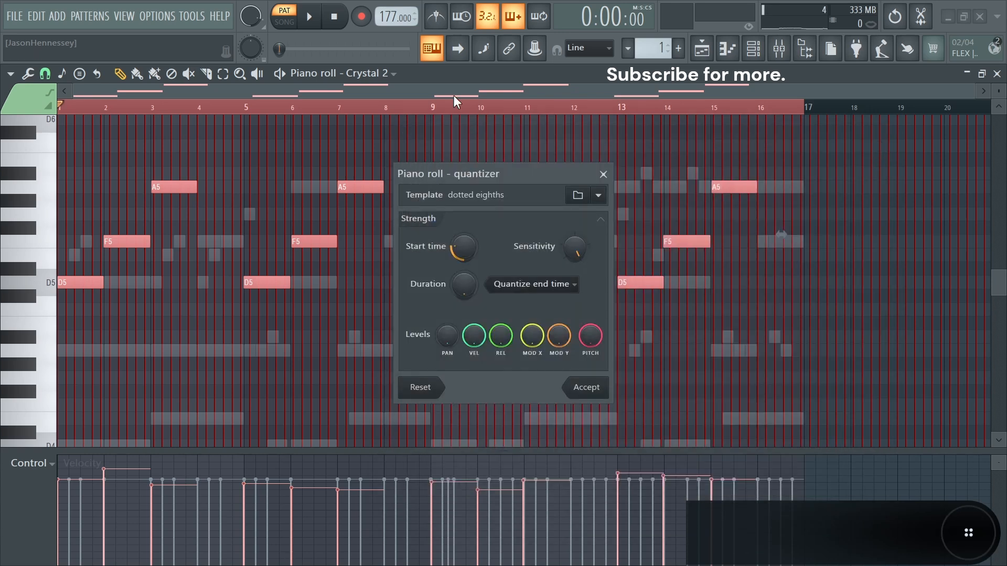
drag(464, 246, 464, 242)
mouse_move(462, 246)
mouse_down()
mouse_move(462, 232)
mouse_move(452, 256)
mouse_up()
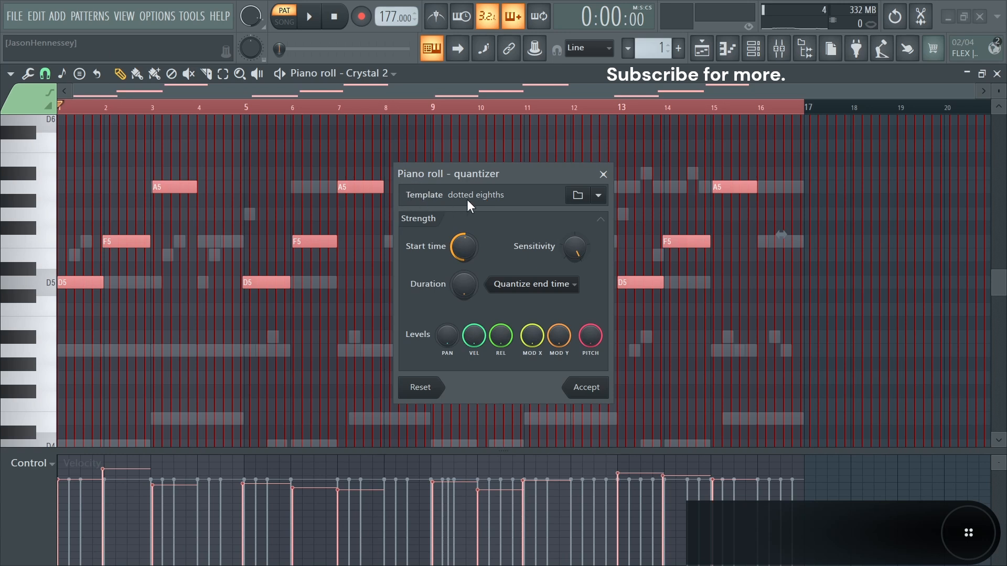
drag(464, 246, 464, 234)
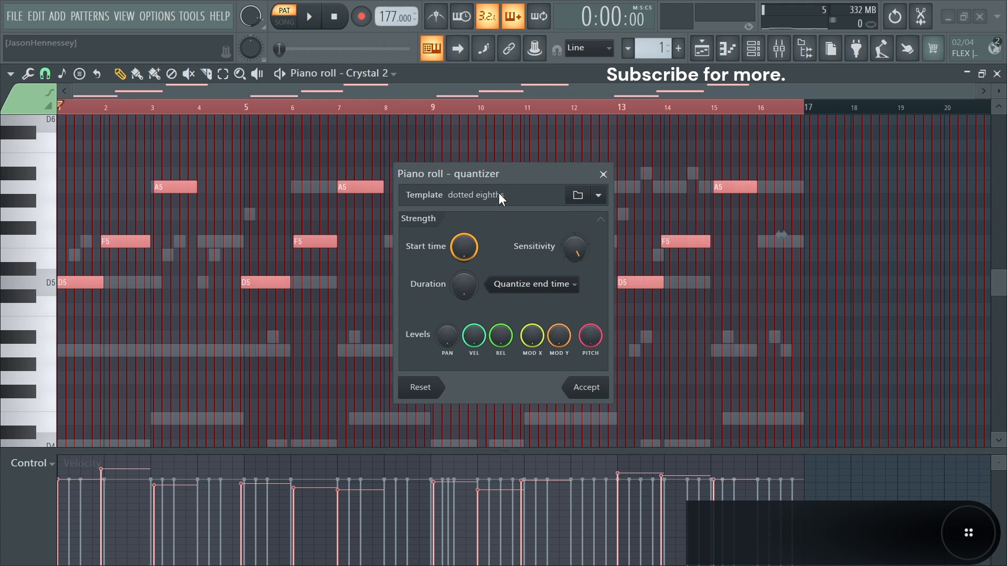
click(603, 174)
Step: Quantize the start times of all Crystal 2 notes with the dotted eighths template at a low, partial strength
scroll(353, 270, up, 5)
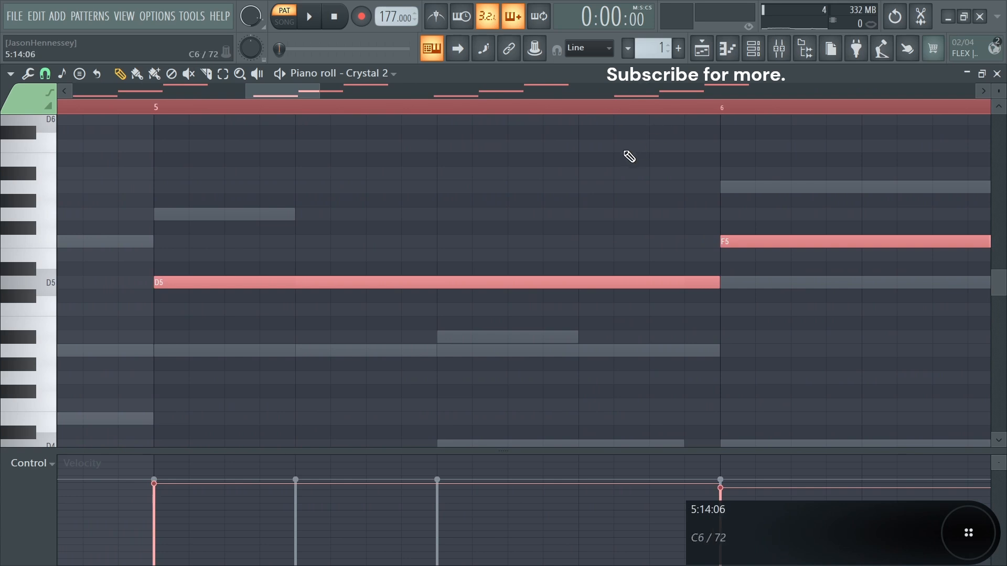
key(alt+q)
drag(464, 247, 464, 221)
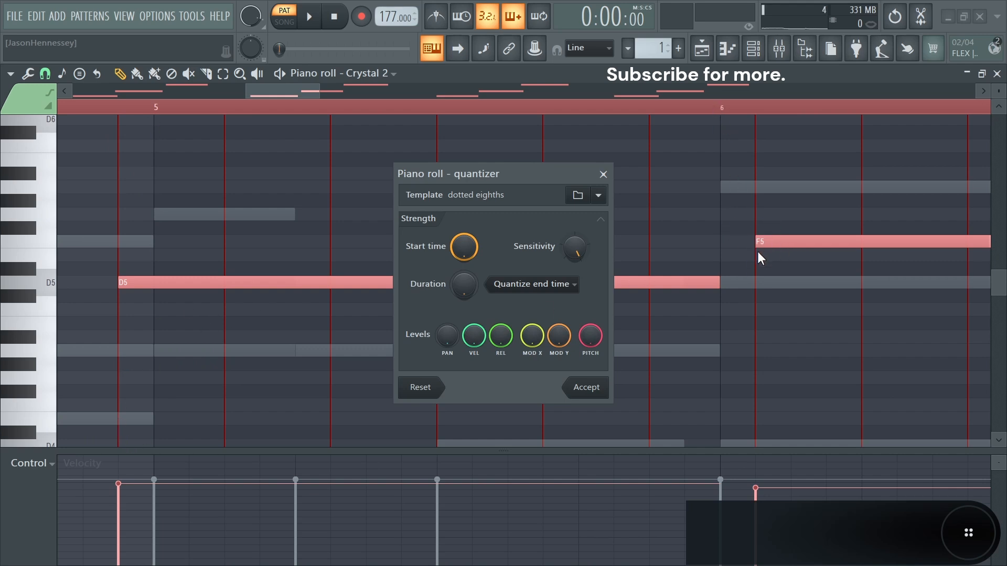
drag(462, 247, 452, 255)
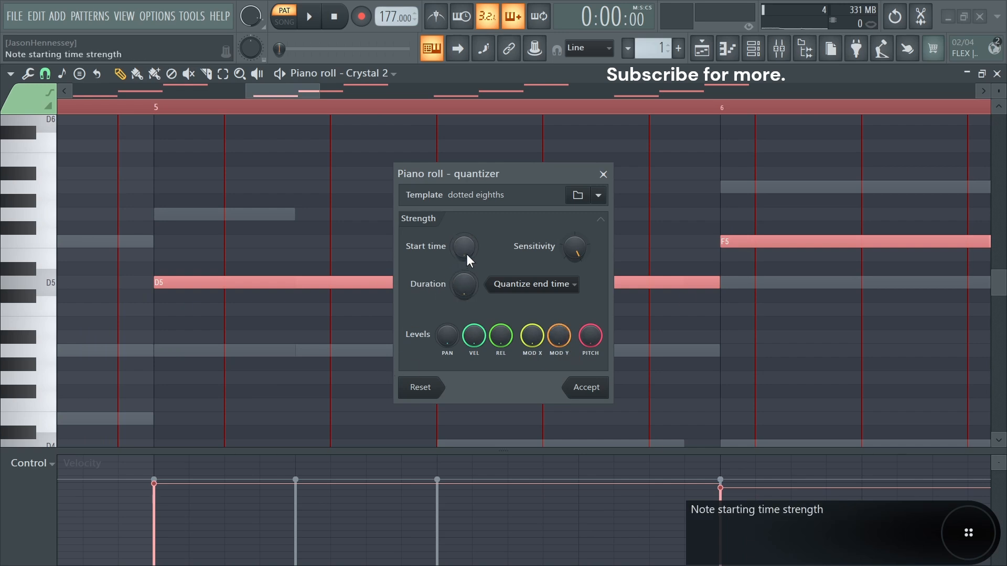
drag(464, 255, 464, 230)
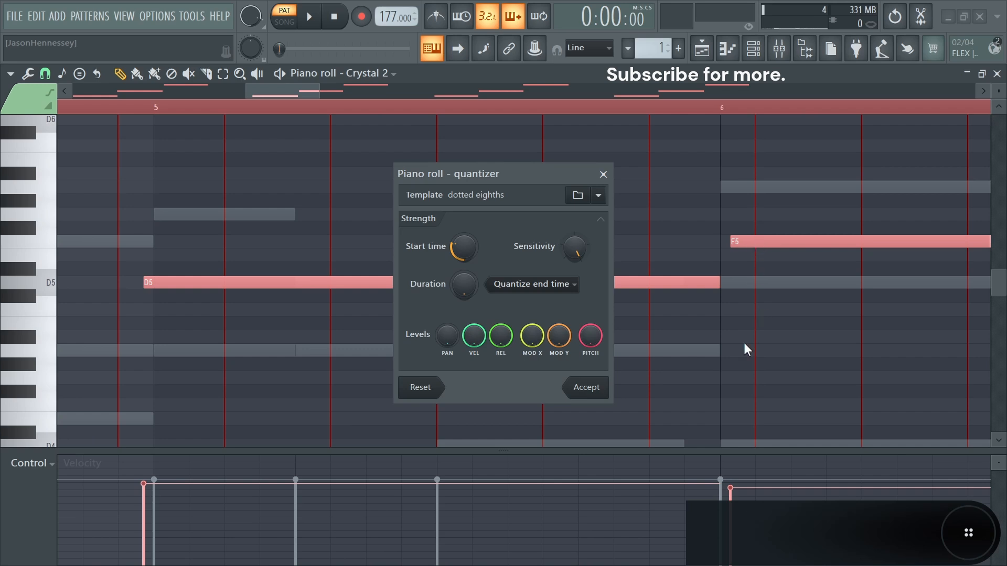
mouse_move(453, 236)
mouse_down()
mouse_move(453, 193)
mouse_move(453, 231)
mouse_up()
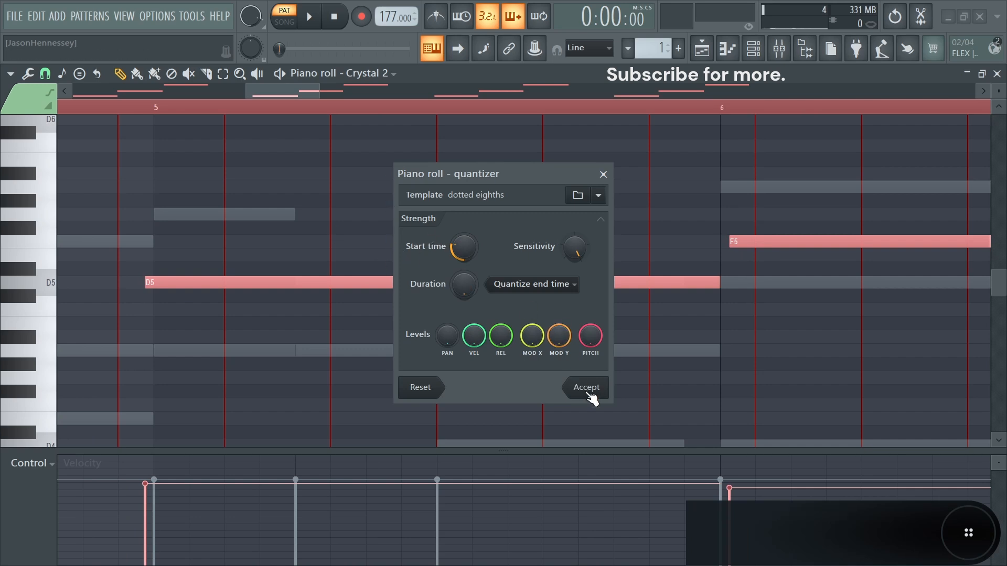
click(587, 392)
Step: Select the Crystal 2 notes starting at bars 2, 5, 9, 10, 11 and 15, try to nudge them together, and deselect them
scroll(666, 375, down, 3)
scroll(673, 380, down, 6)
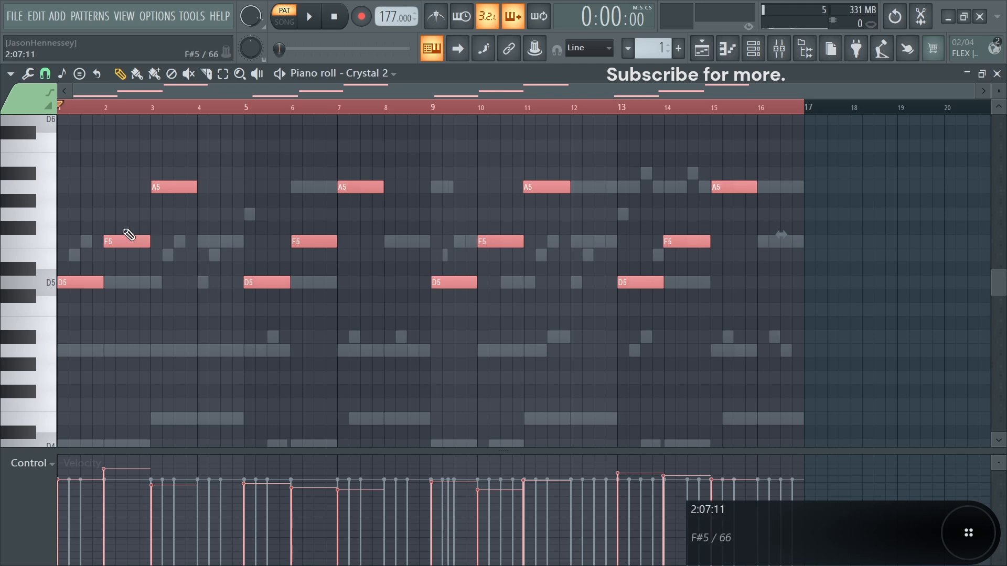
ctrl+click(125, 240)
ctrl+shift+click(252, 281)
ctrl+shift+click(545, 187)
ctrl+shift+click(498, 241)
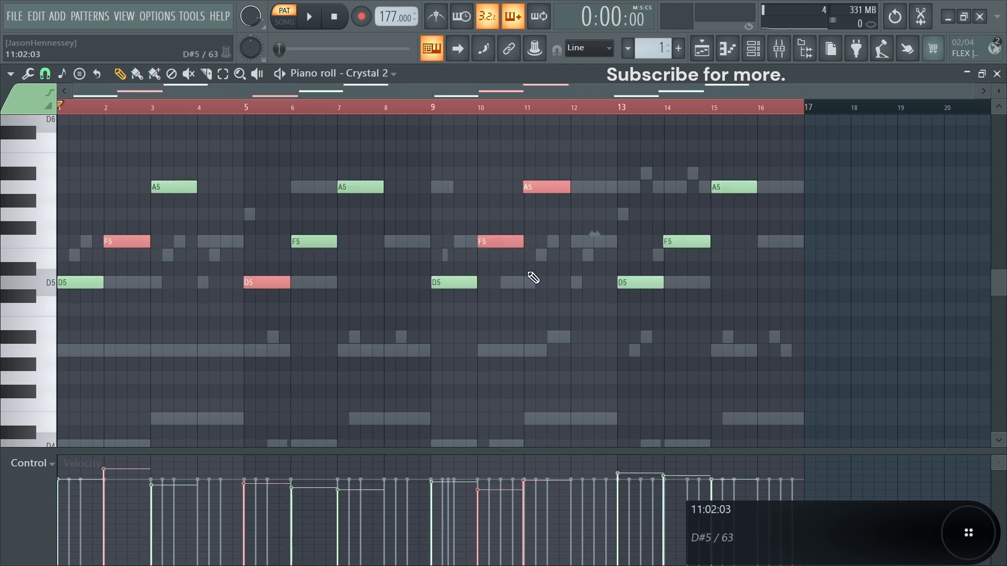
ctrl+shift+click(467, 283)
ctrl+shift+click(729, 188)
scroll(744, 202, up, 8)
scroll(551, 225, up, 3)
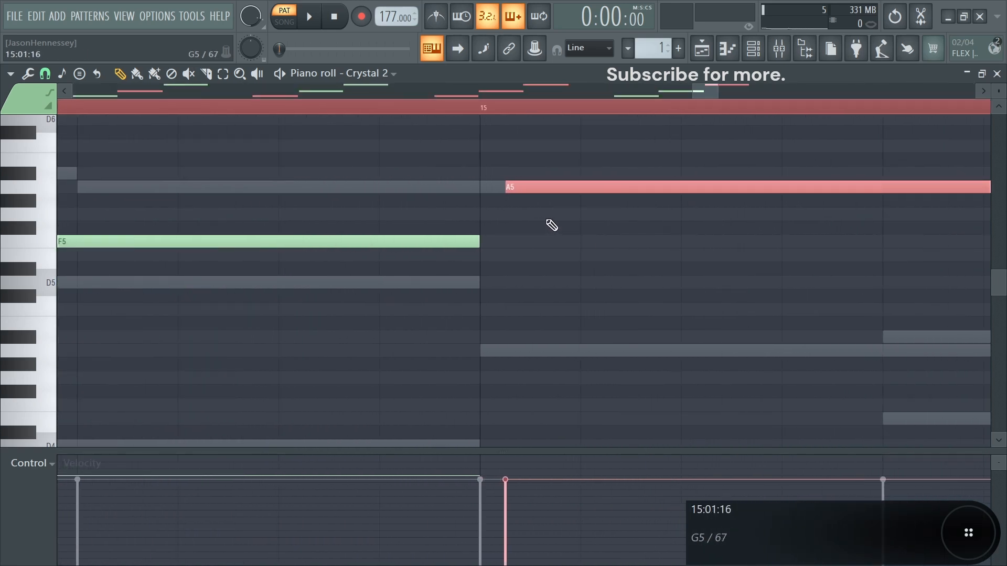
drag(549, 185, 553, 179)
scroll(626, 219, down, 10)
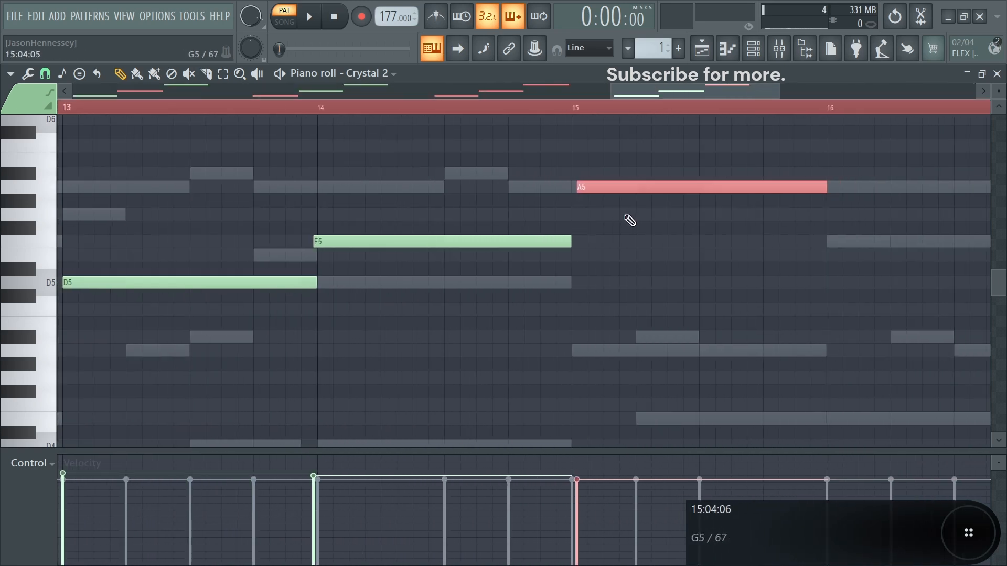
key(ctrl+d)
scroll(443, 294, up, 10)
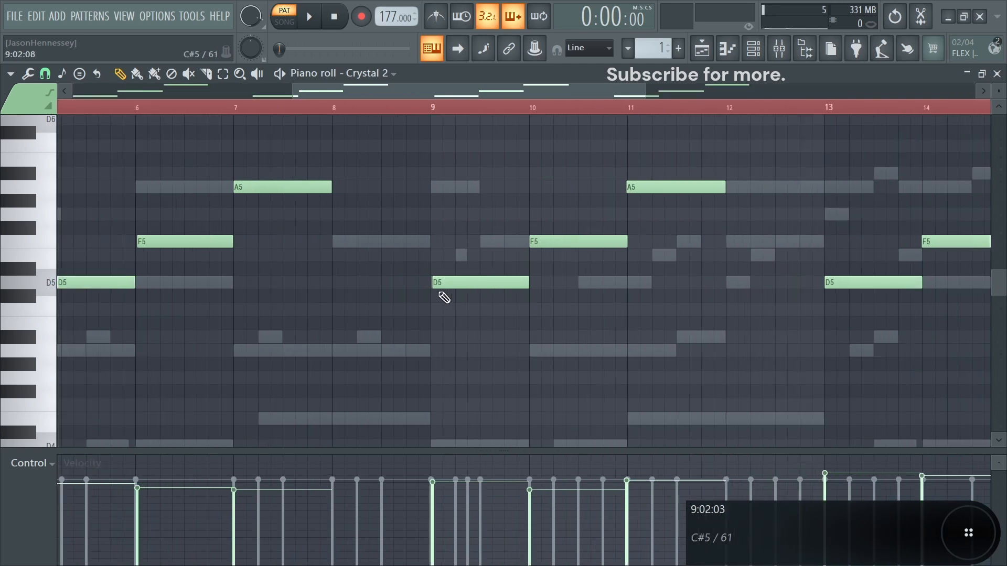
Step: Inspect how far the Crystal 2 notes at bars 9 and 5 sit off the grid, and nudge the bar 5 D5 slightly earlier
scroll(661, 315, down, 8)
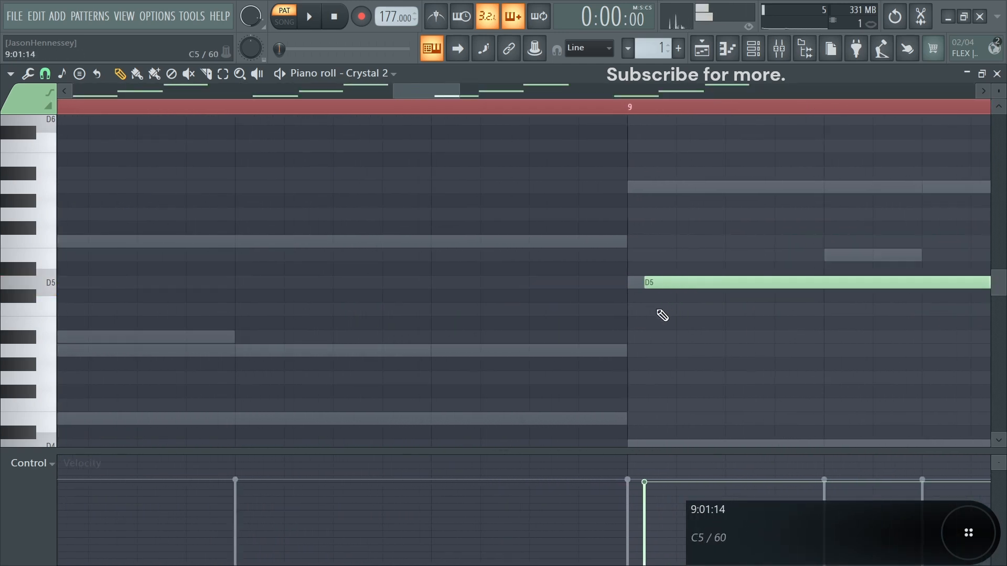
scroll(277, 268, up, 1)
scroll(235, 278, up, 7)
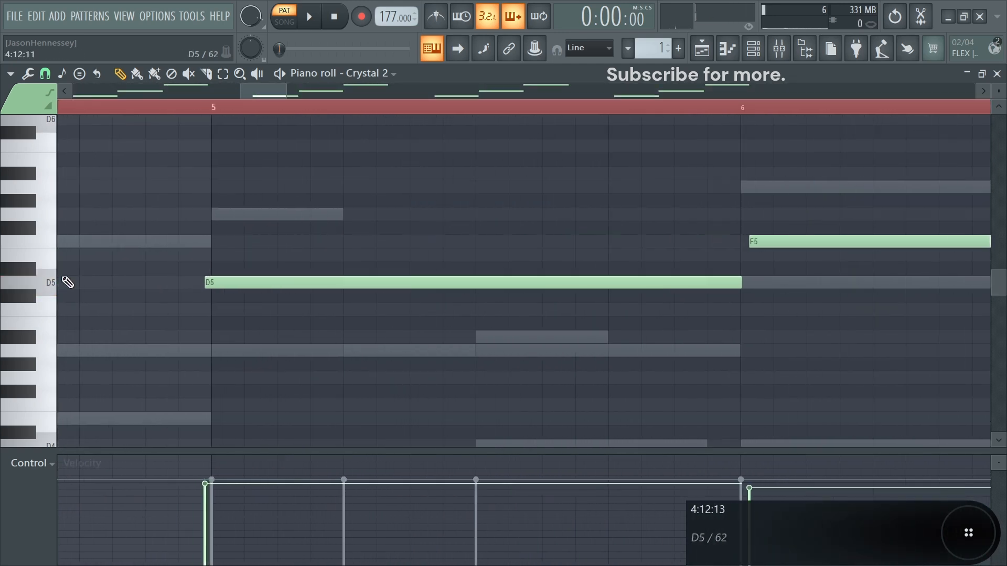
drag(462, 282, 459, 282)
scroll(356, 221, down, 7)
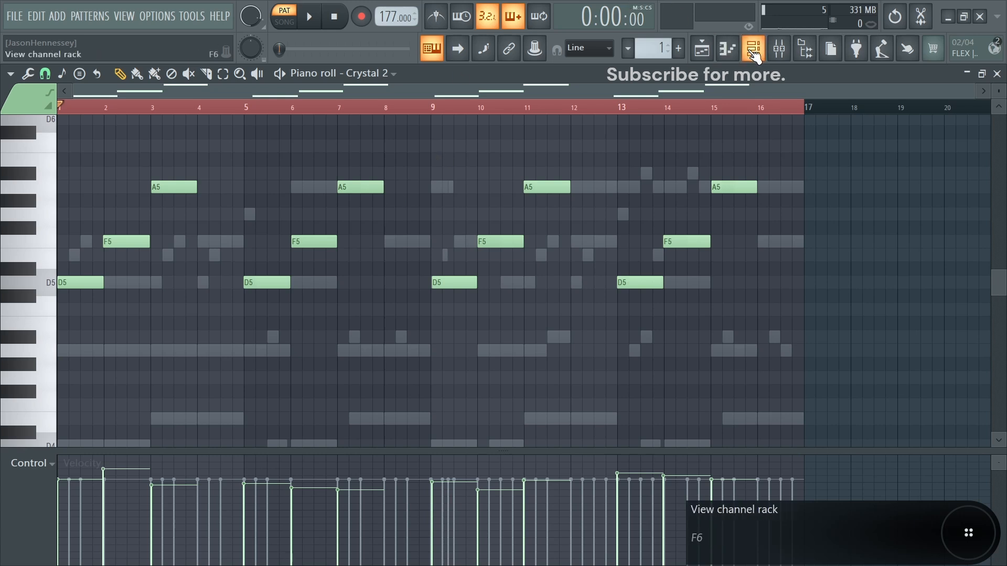
Step: Randomize the velocity levels of all Dream bell notes with the bipolar option, and partially quantize their start times with the dotted eighths template
click(753, 48)
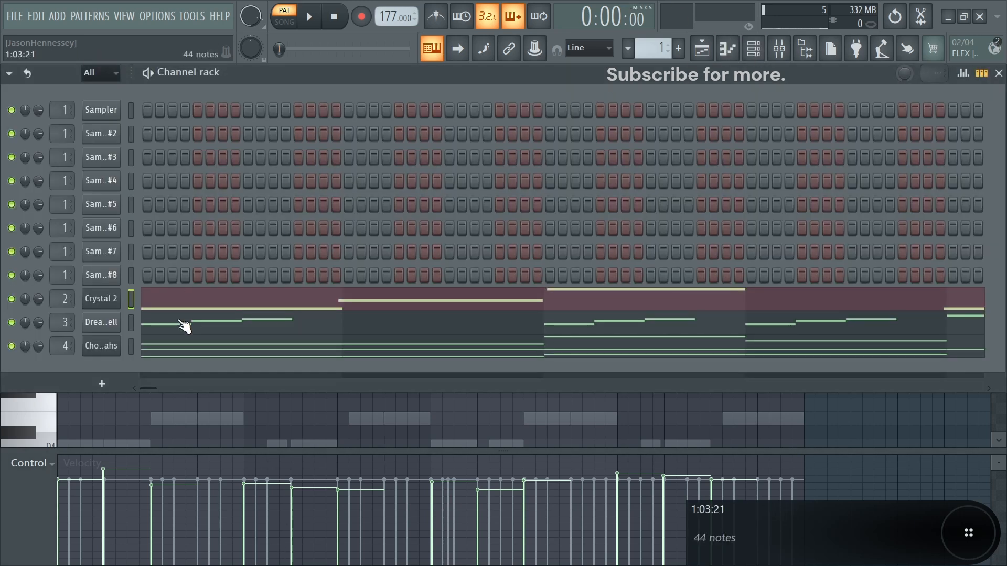
click(210, 335)
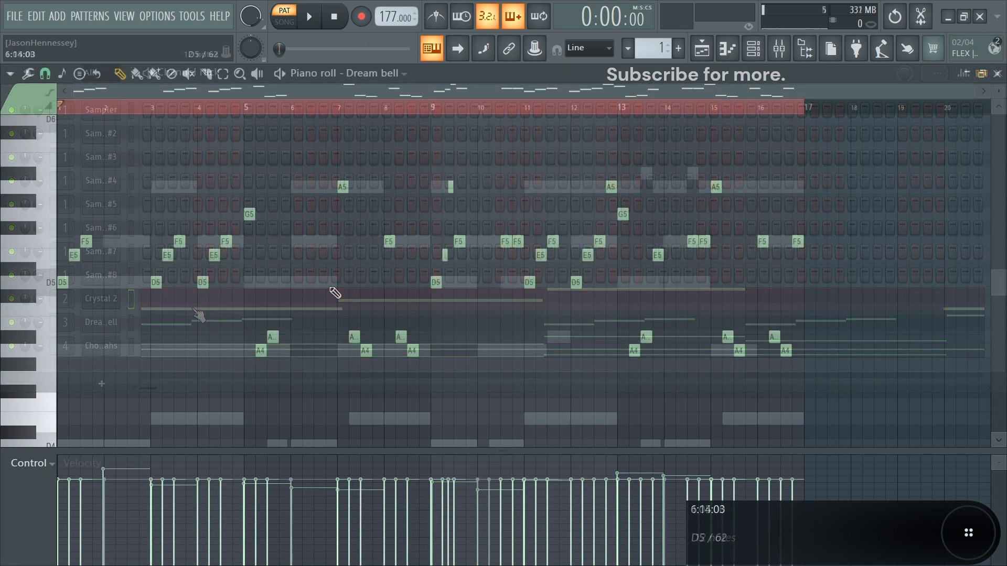
key(alt+r)
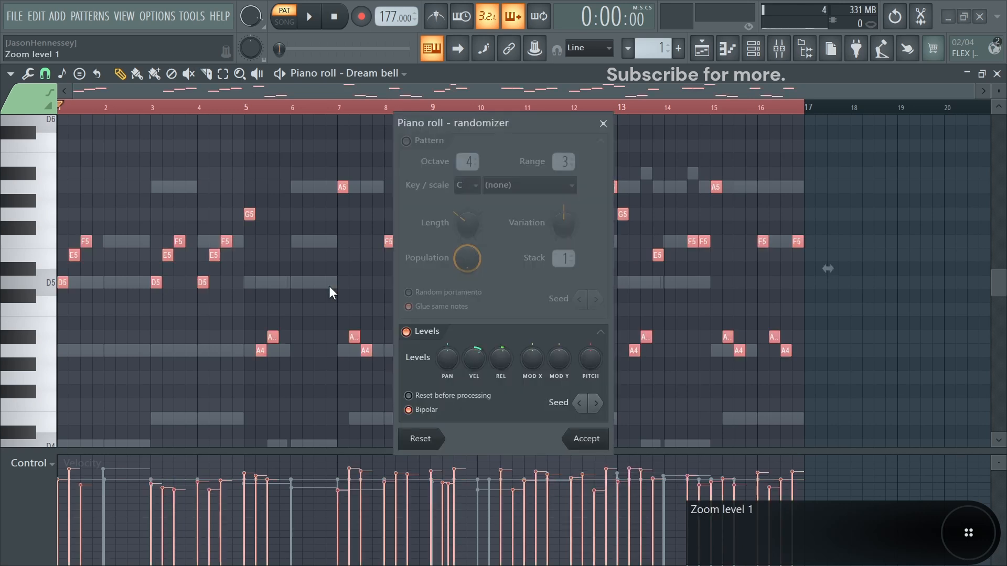
click(599, 439)
key(alt+q)
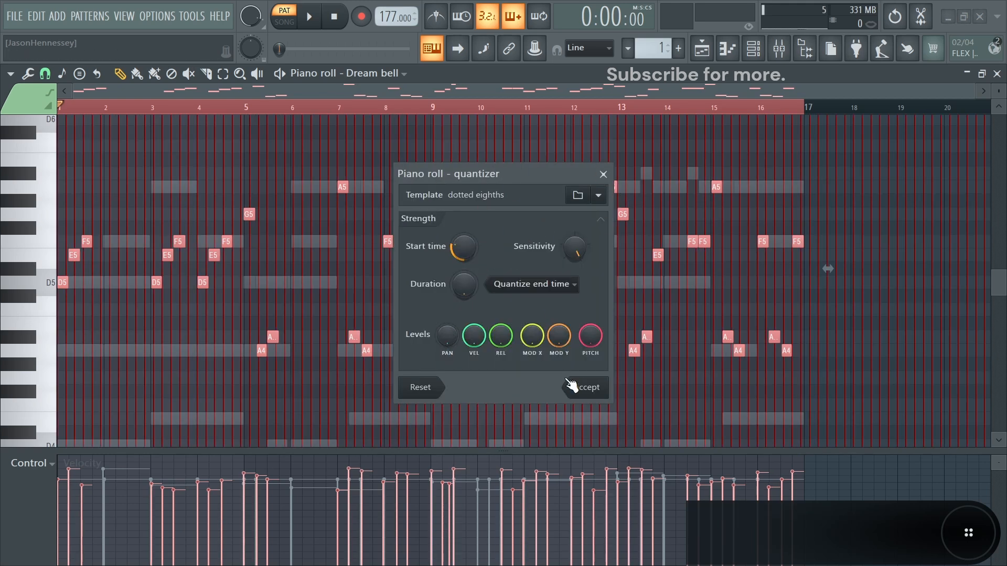
click(583, 388)
Step: Select scattered Dream bell notes between bars 3 and 16, nudge their timing slightly, and deselect them
drag(203, 222, 136, 317)
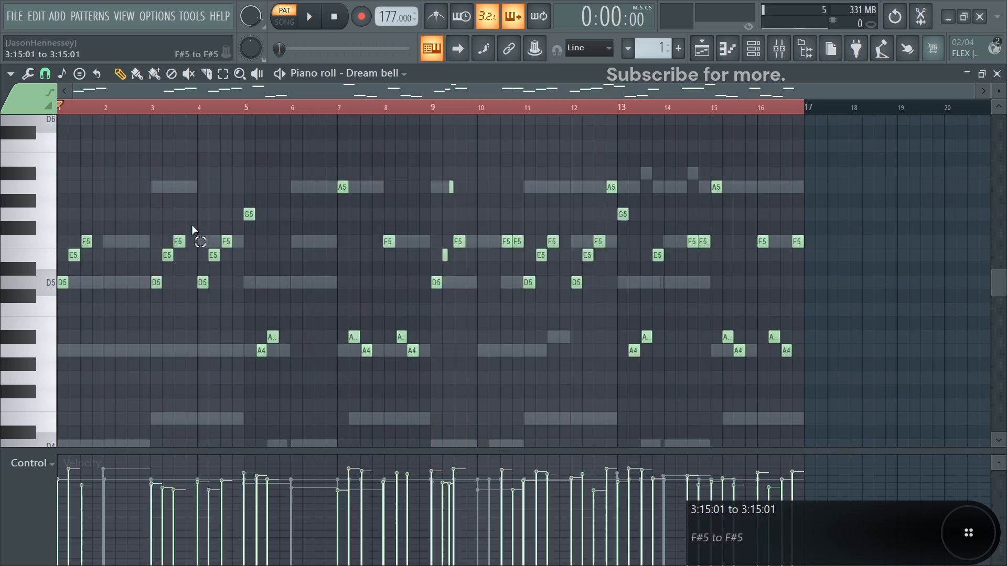
drag(400, 306, 353, 367)
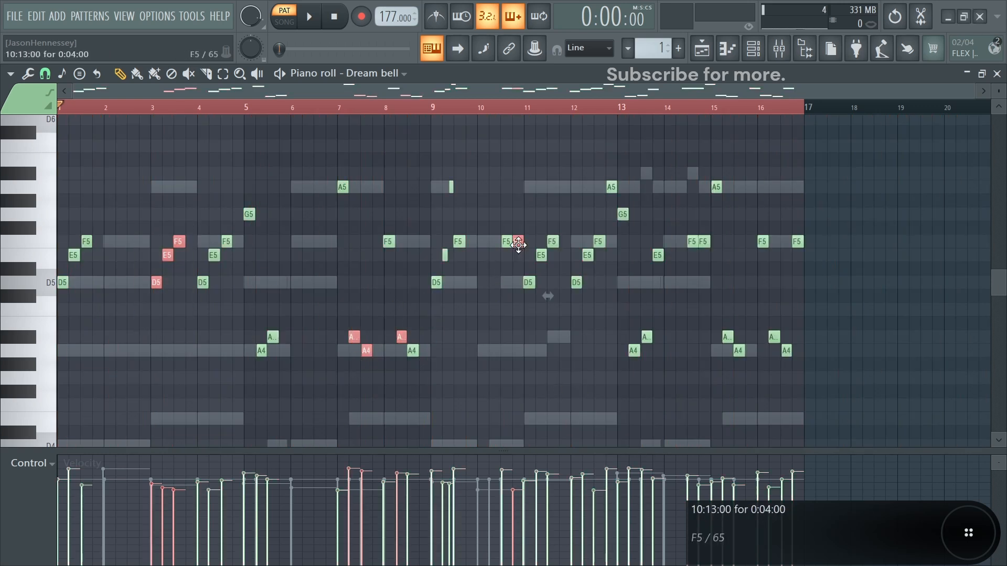
drag(603, 263, 571, 310)
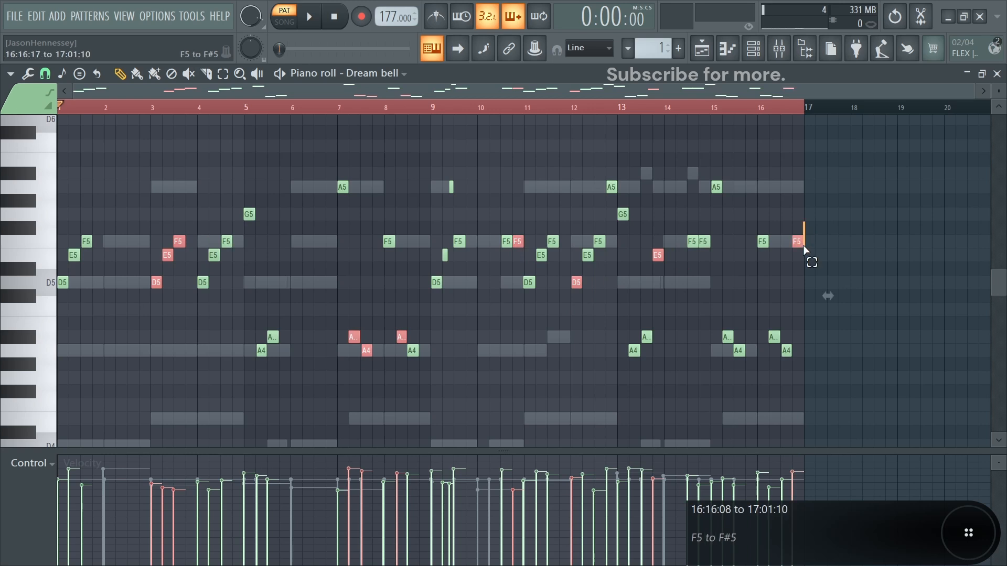
scroll(726, 341, up, 8)
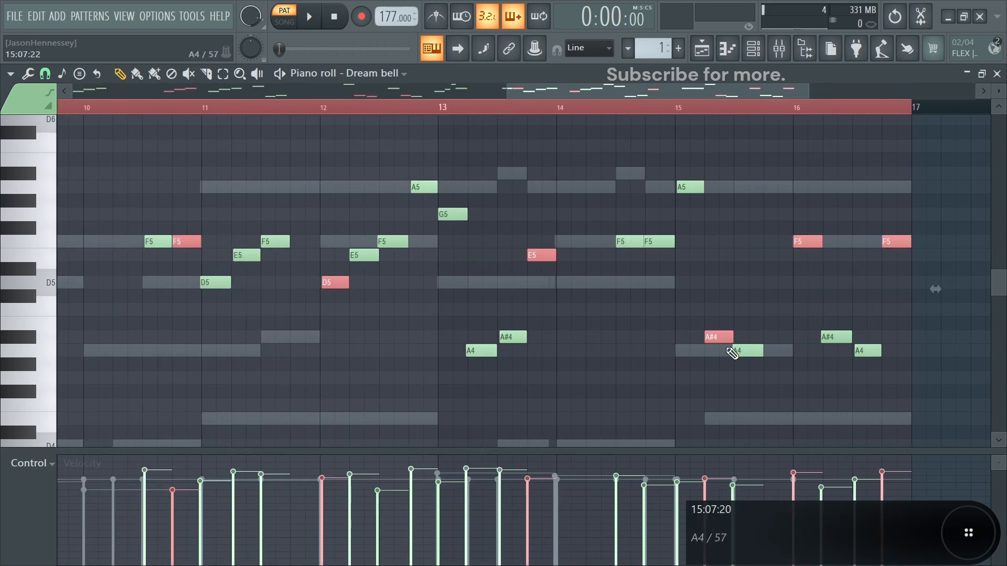
scroll(714, 333, down, 10)
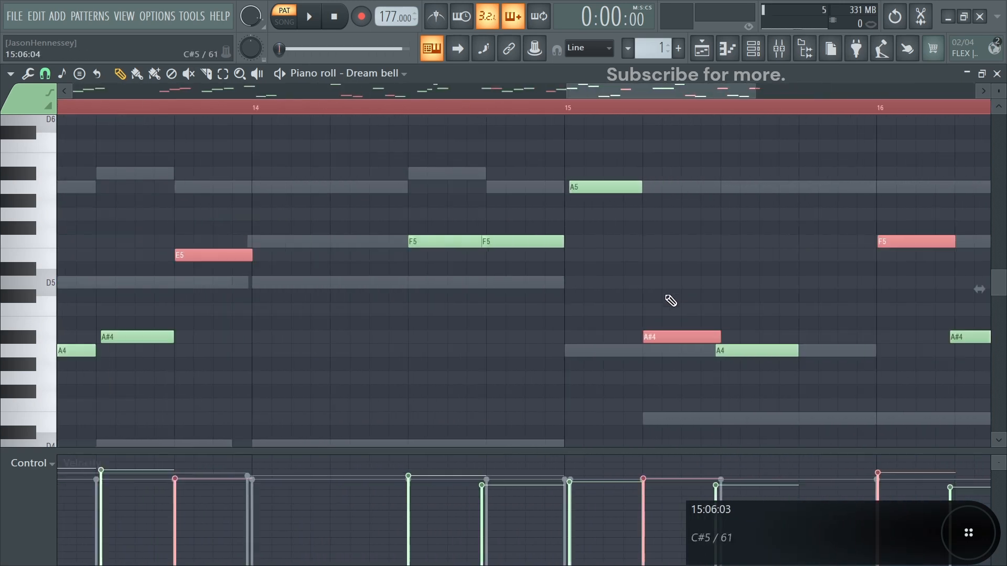
scroll(708, 255, down, 2)
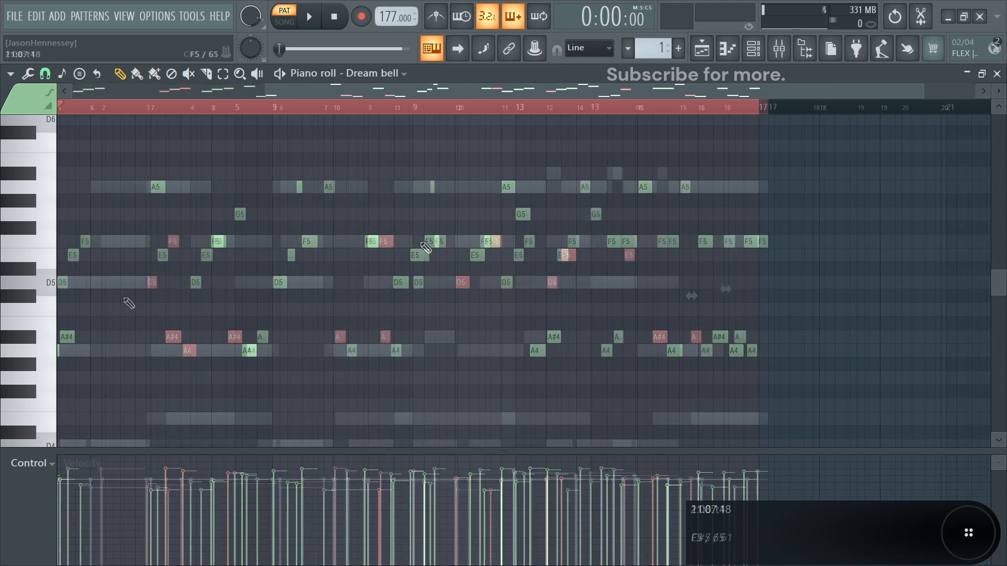
scroll(129, 300, up, 9)
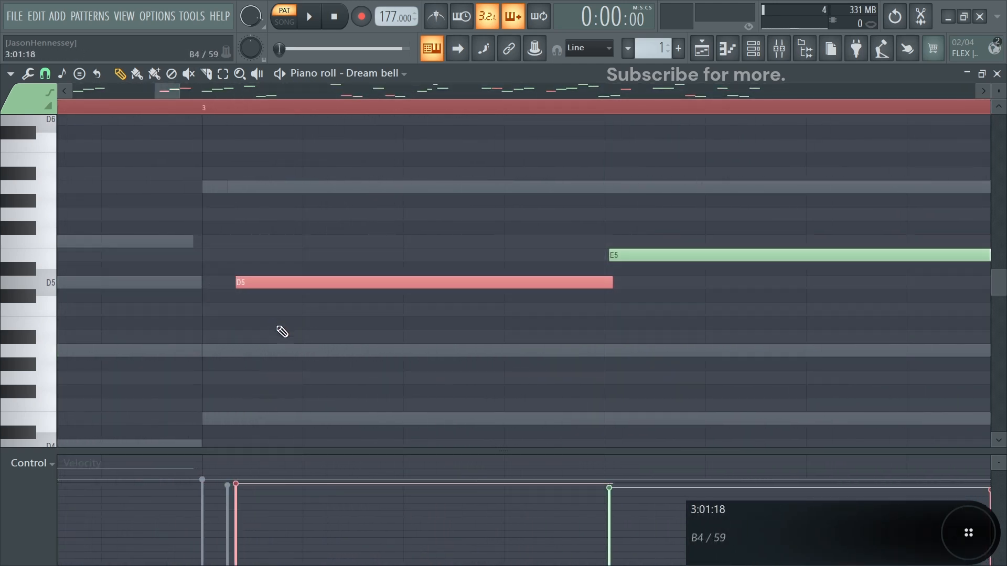
scroll(279, 327, down, 10)
ctrl+shift+click(240, 214)
ctrl+shift+click(584, 187)
ctrl+click(254, 232)
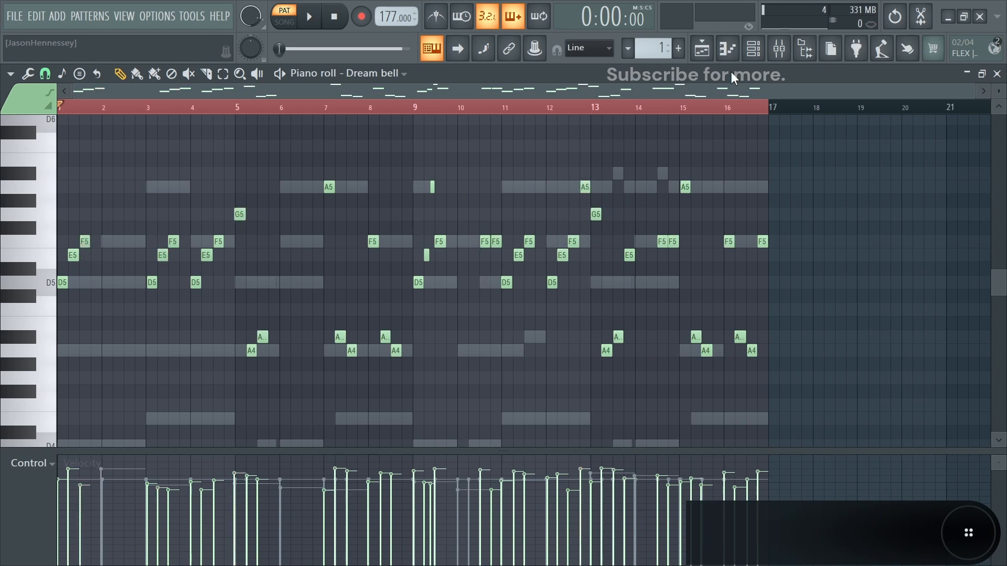
Step: Open the Choir Aahs notes and randomize the velocity levels of all of them with the bipolar option
click(764, 50)
click(176, 329)
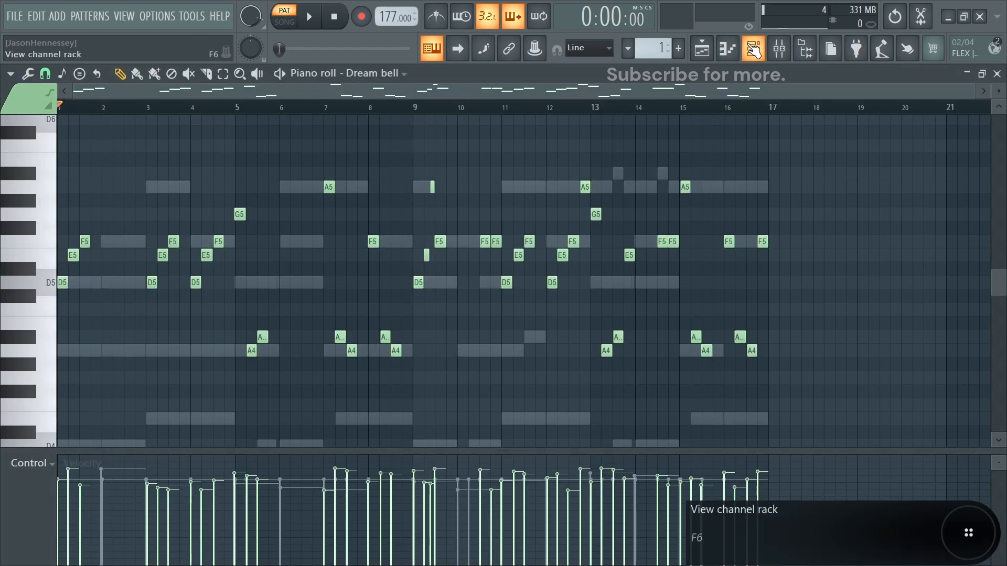
click(753, 50)
click(190, 353)
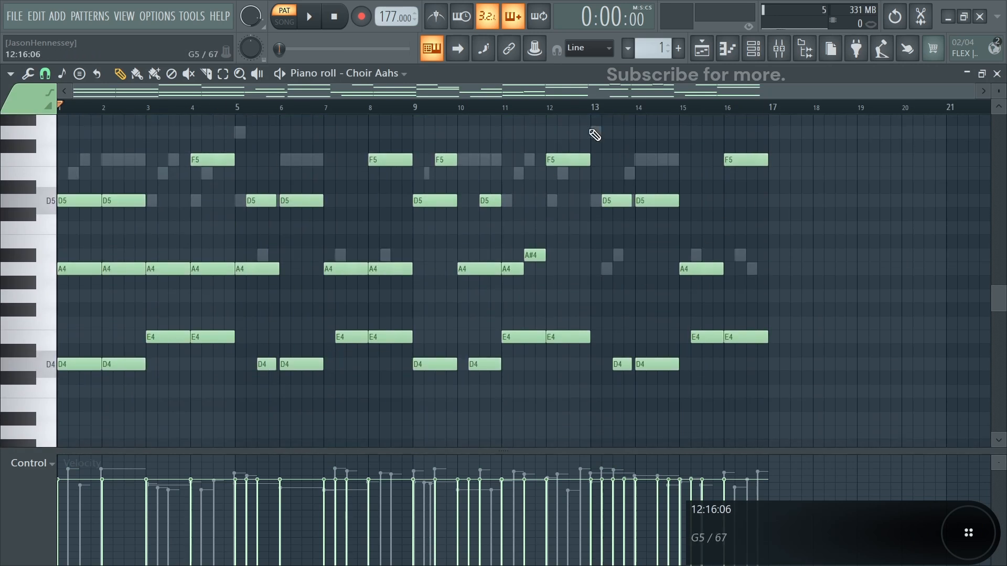
key(ctrl+a)
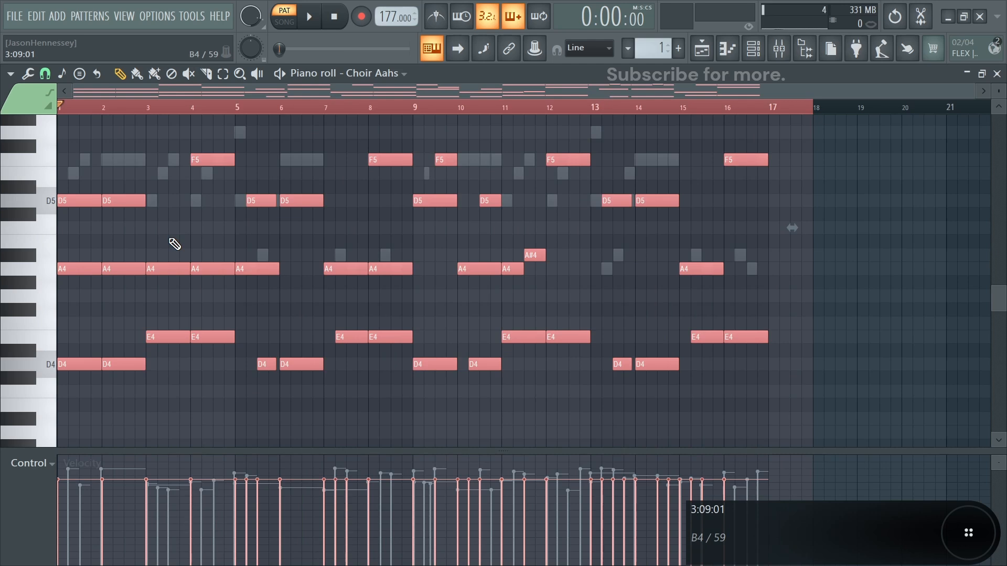
key(alt+r)
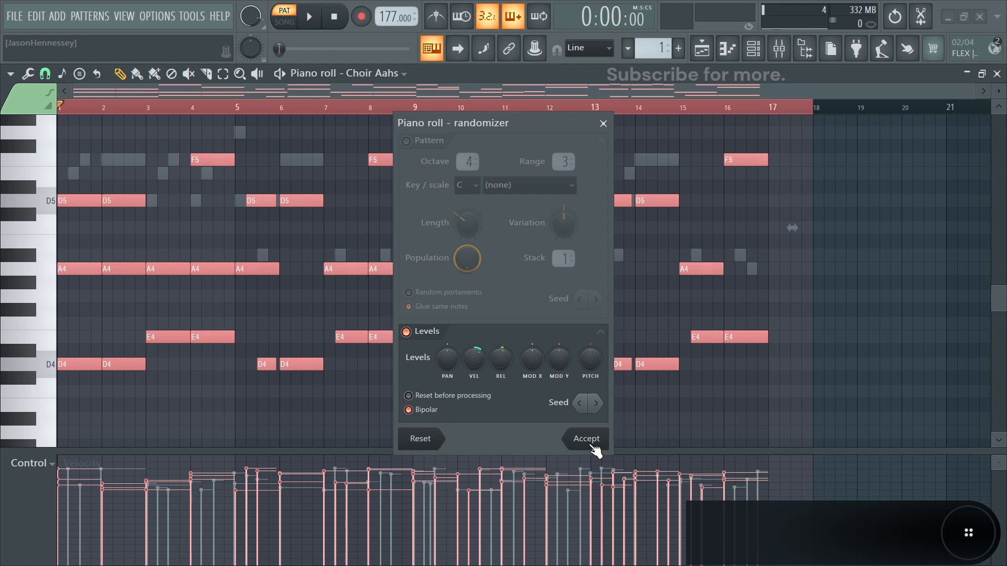
click(586, 439)
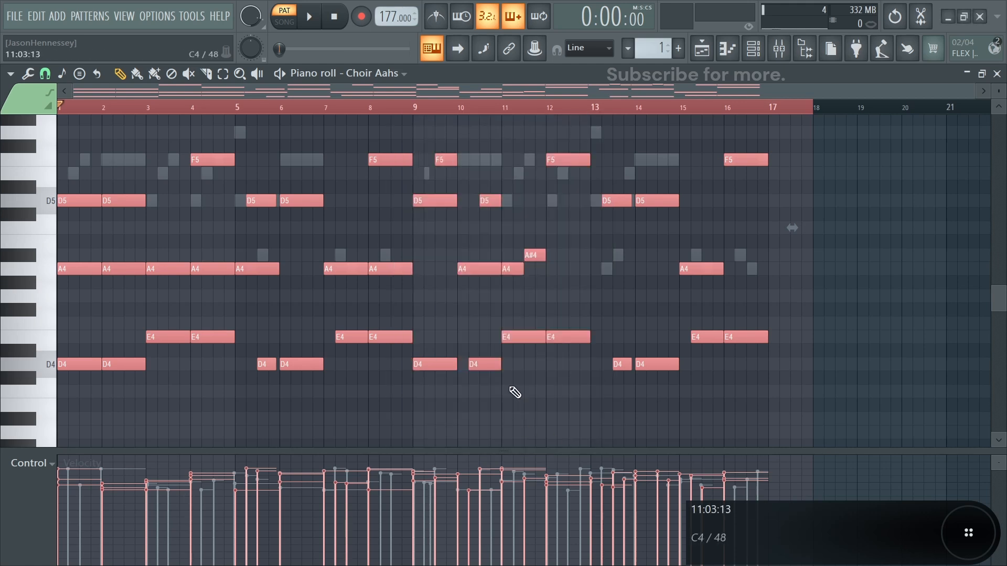
Step: Adjust the start time strength and tension in the strumizer for all Choir Aahs notes, using alternate direction
key(alt+s)
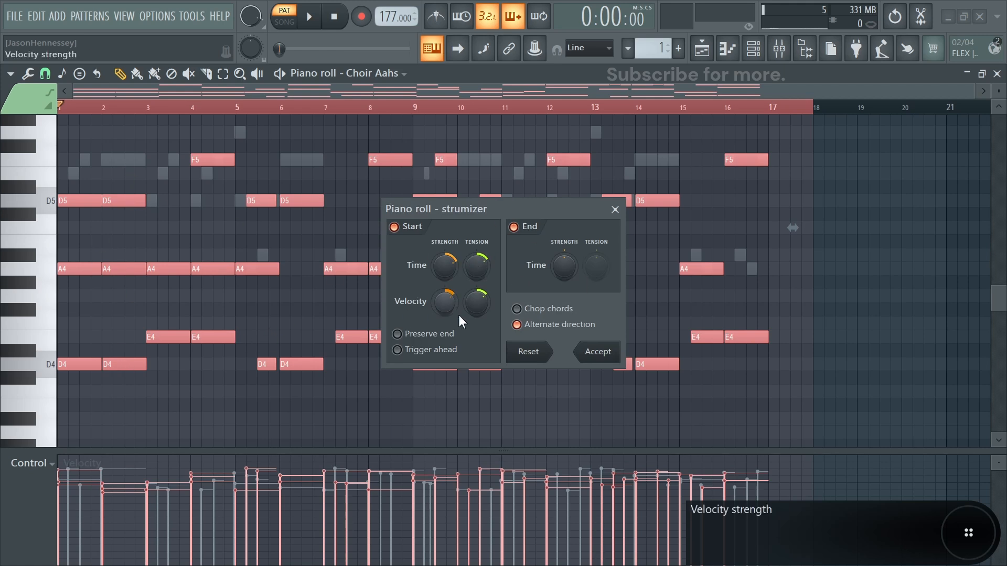
drag(450, 268, 450, 213)
drag(478, 268, 451, 299)
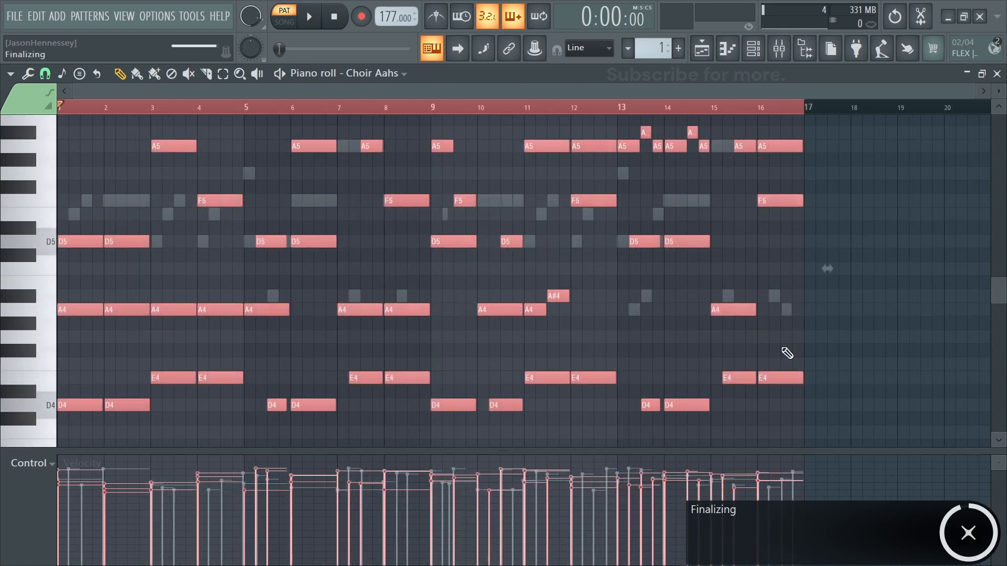
Step: Quantize the start times of all Choir Aahs notes with the dotted eighths template at partial strength, and deselect the notes
key(alt+q)
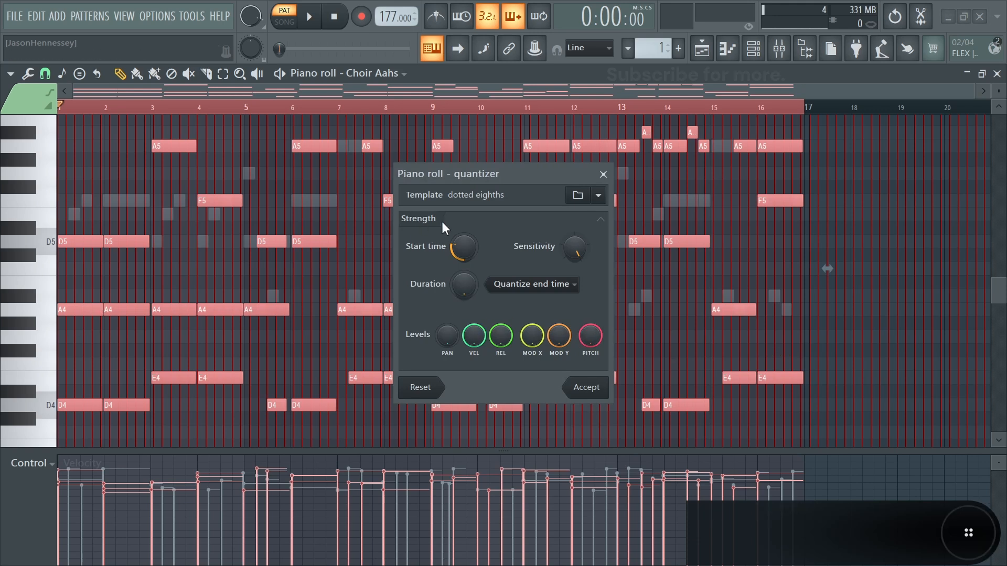
click(586, 389)
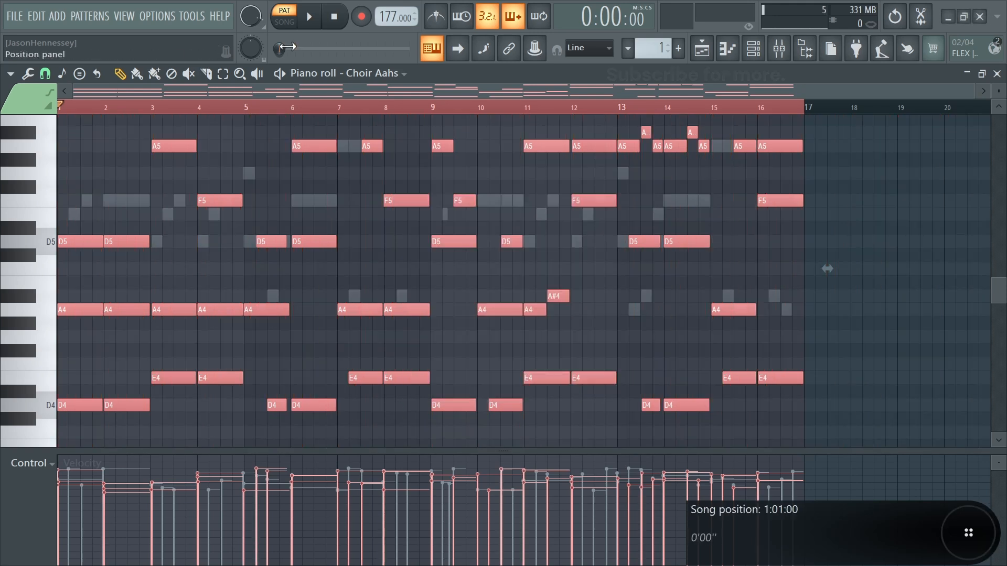
click(948, 249)
scroll(814, 202, up, 3)
Step: Play the pattern and copy the Crystal 2, Dream bell and Choir Aahs notes onto the first three sampler channels
click(753, 48)
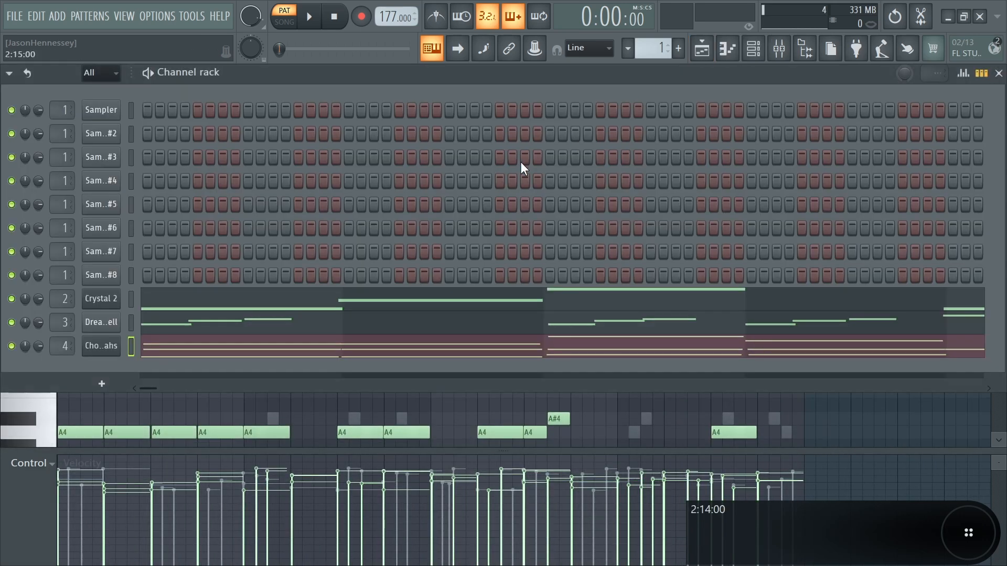
key(space)
drag(131, 298, 132, 349)
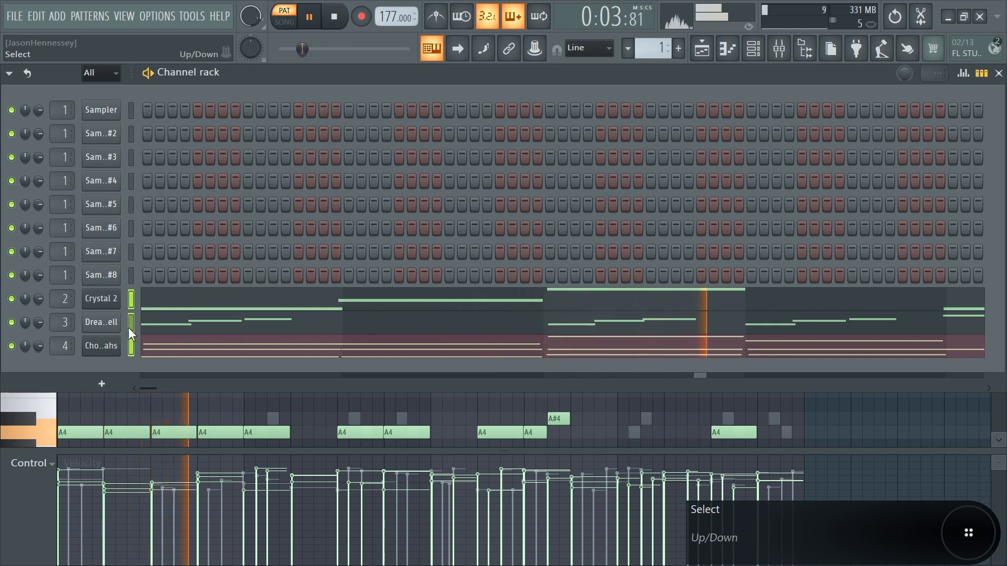
click(130, 107)
key(ctrl+v)
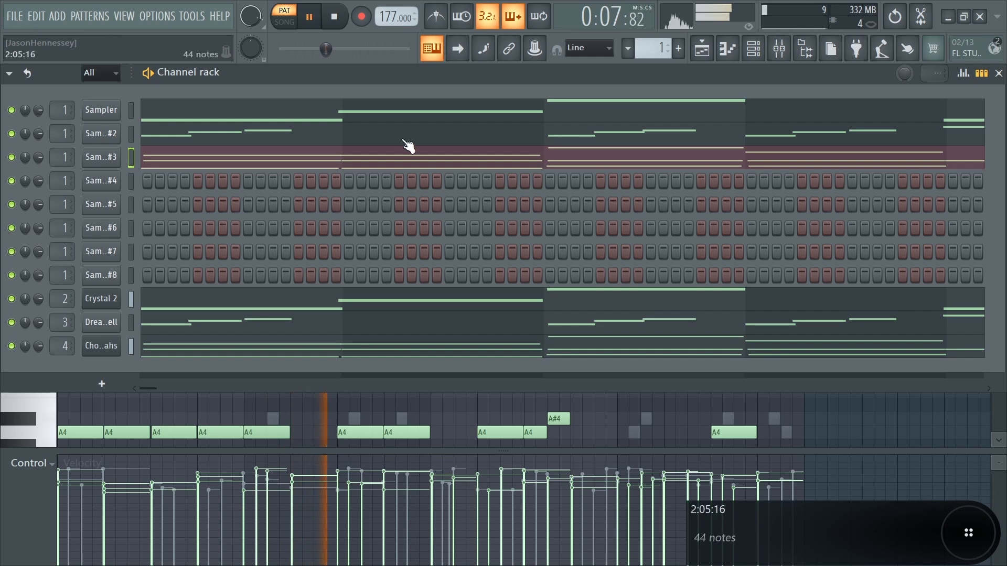
key(F6)
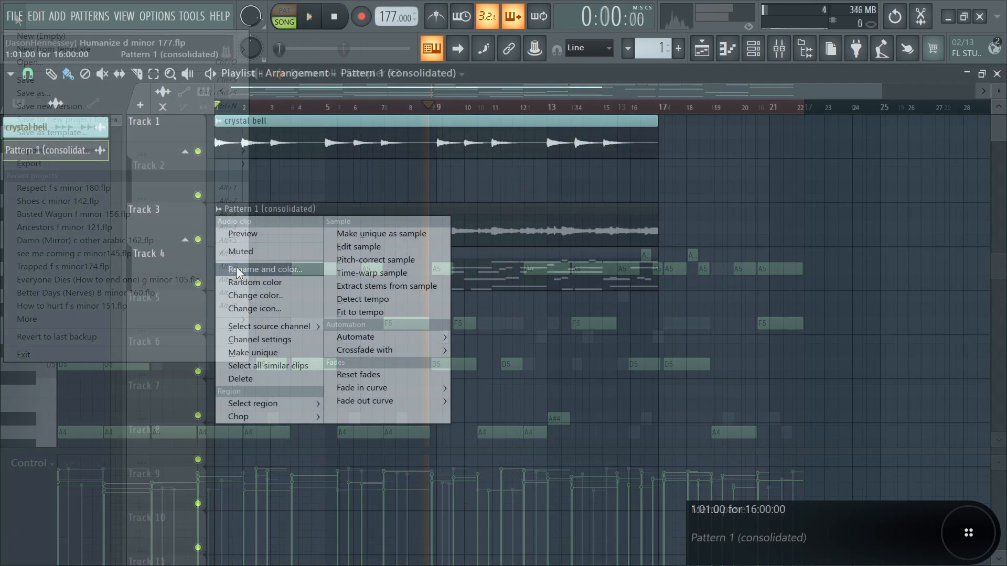
Step: Rename the consolidated audio clip on Track 3 as Dream Bell and choose a color for it
click(236, 269)
text(Dream Bell)
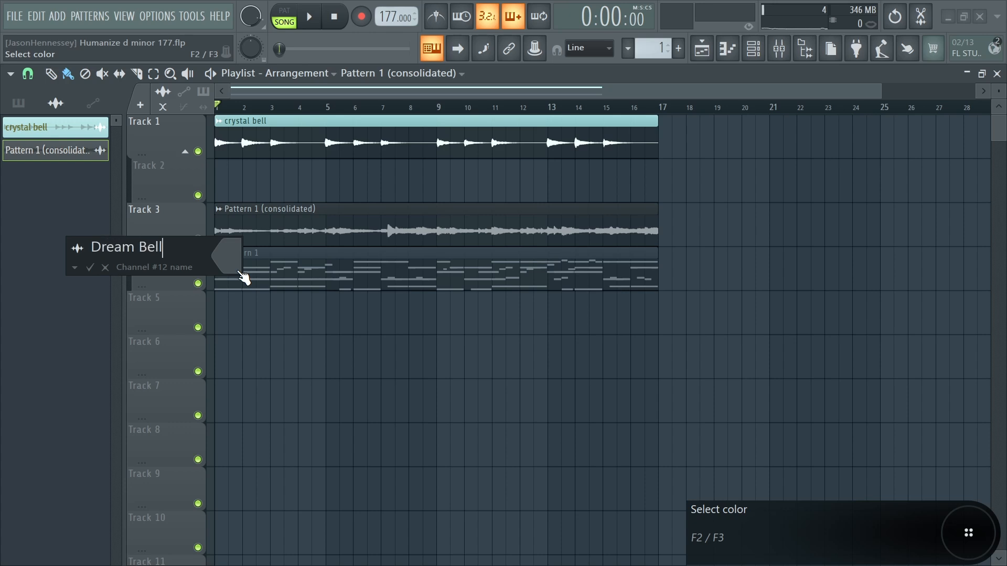
click(239, 272)
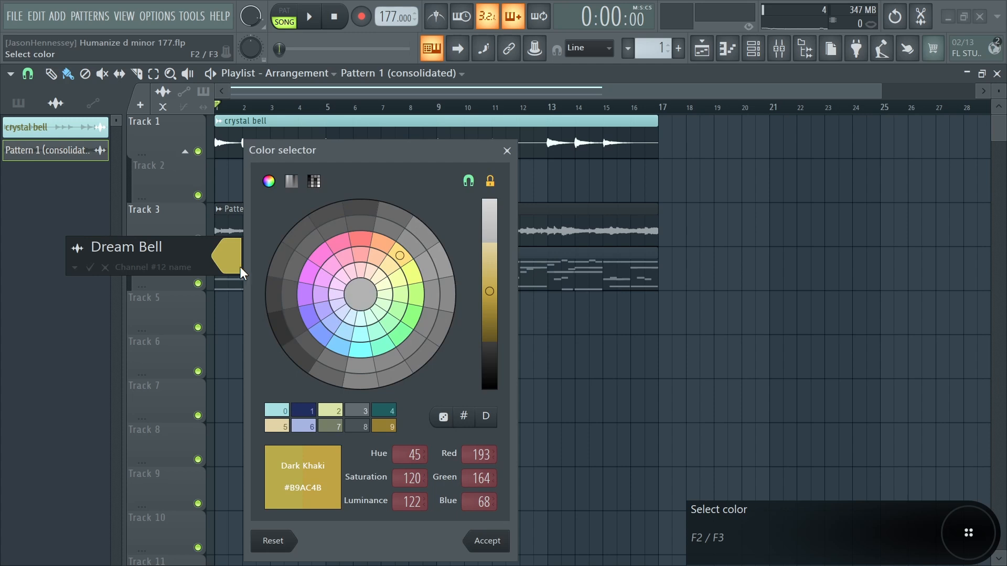
key(Escape)
key(F2)
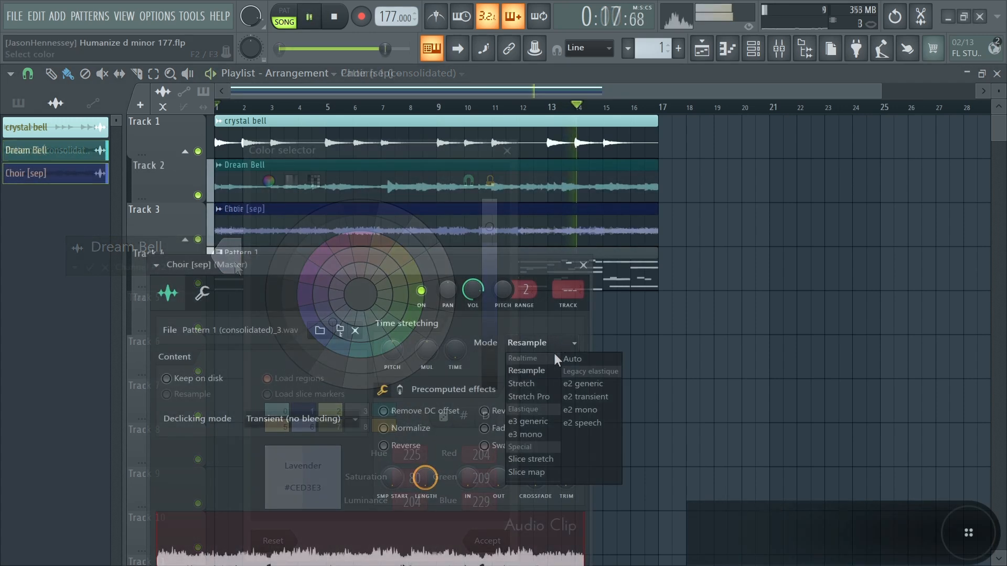
Step: Set the Choir [sep] clip to Stretch mode with DC offset removal and Smooth (bleeding) declicking, and raise its pitch range
click(540, 386)
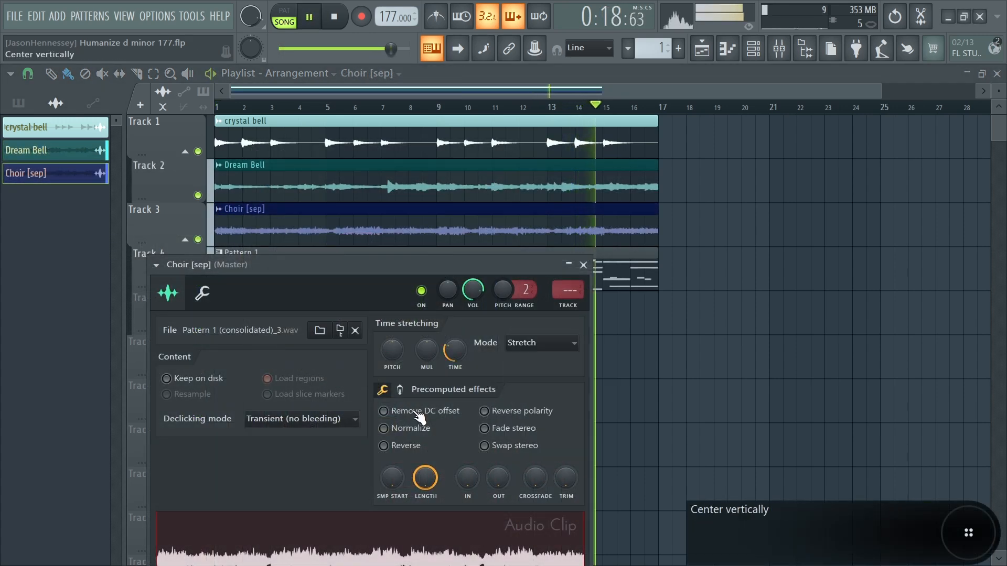
click(419, 411)
click(293, 420)
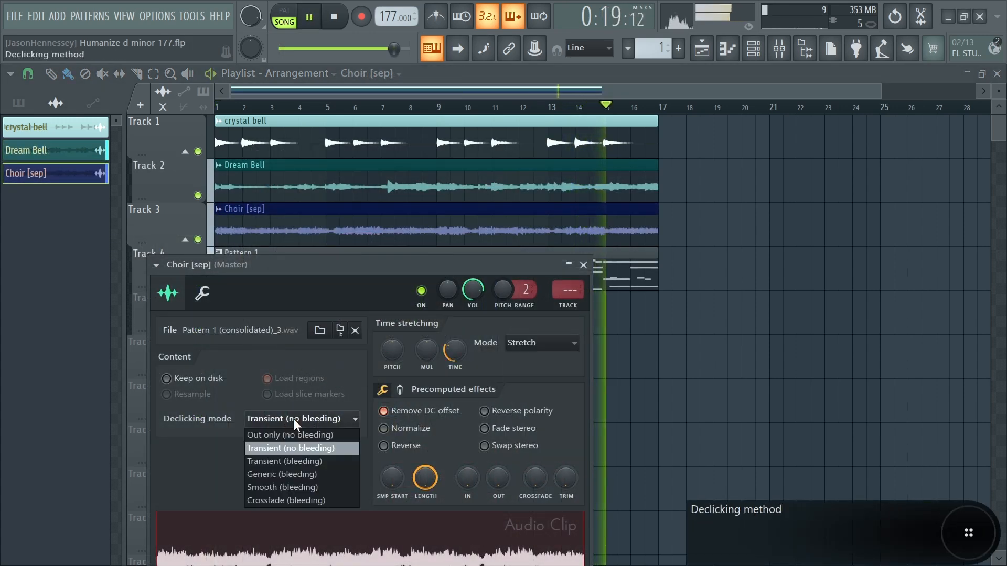
click(285, 483)
drag(526, 290, 526, 269)
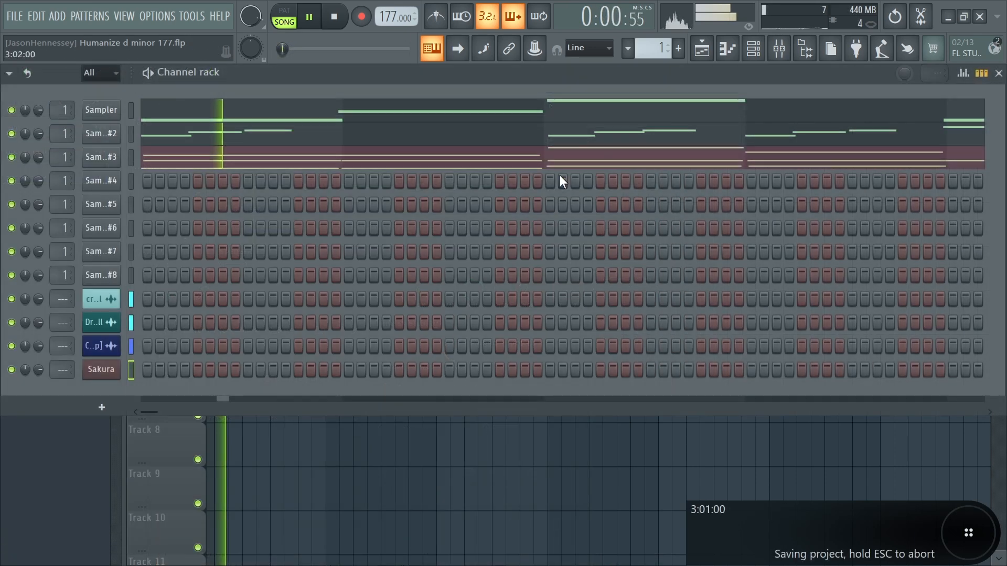
Step: Open the piano roll of the Sakura channel
right_click(99, 370)
click(159, 366)
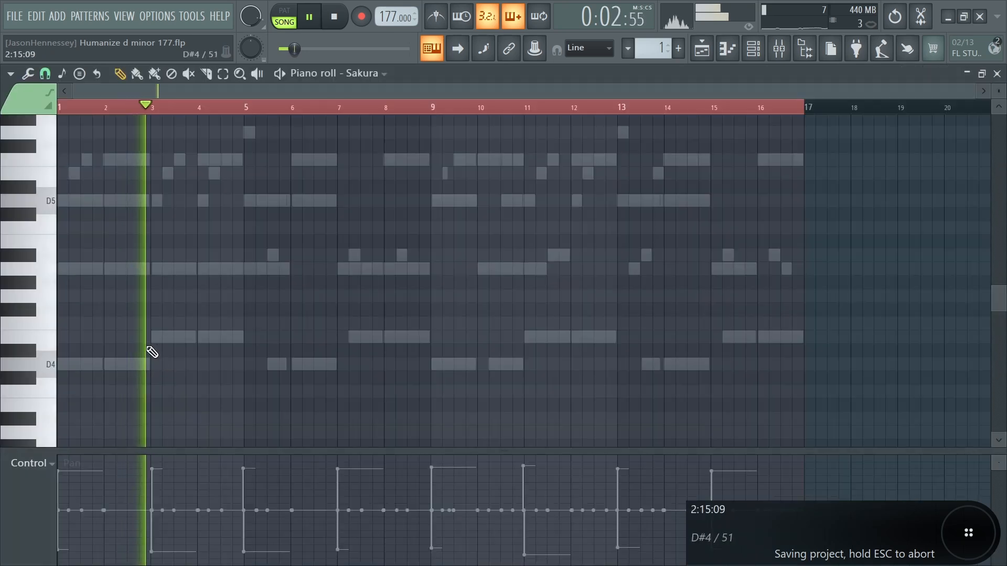
Step: Draw the Sakura melody with D5 at bars 1, 5 and 13, C5 at 6 and 14, A4 at 7 and 15, and A#4 at 9 and 16
drag(126, 212, 139, 223)
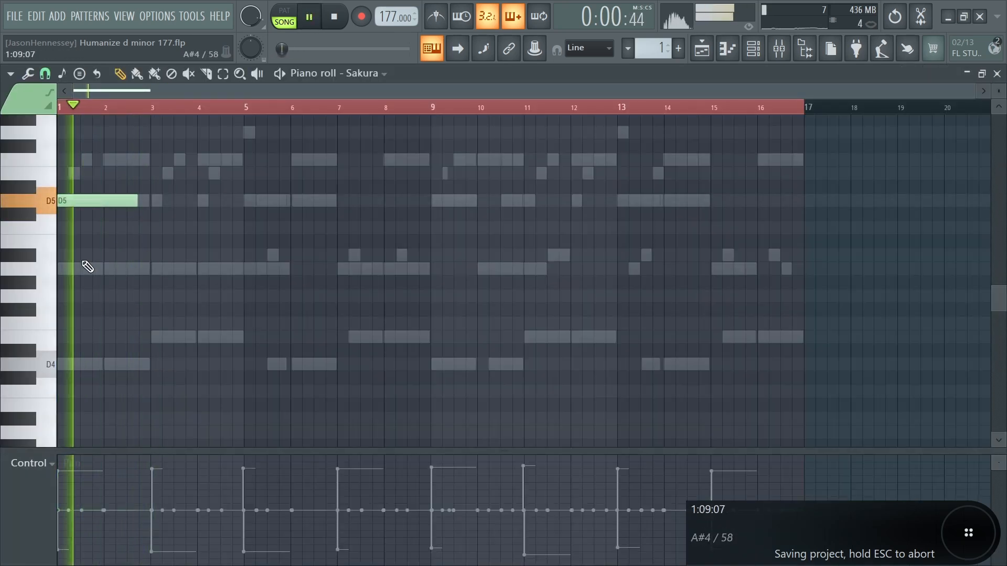
scroll(85, 265, up, 3)
scroll(182, 231, down, 3)
drag(110, 199, 290, 213)
scroll(300, 241, up, 3)
click(299, 229)
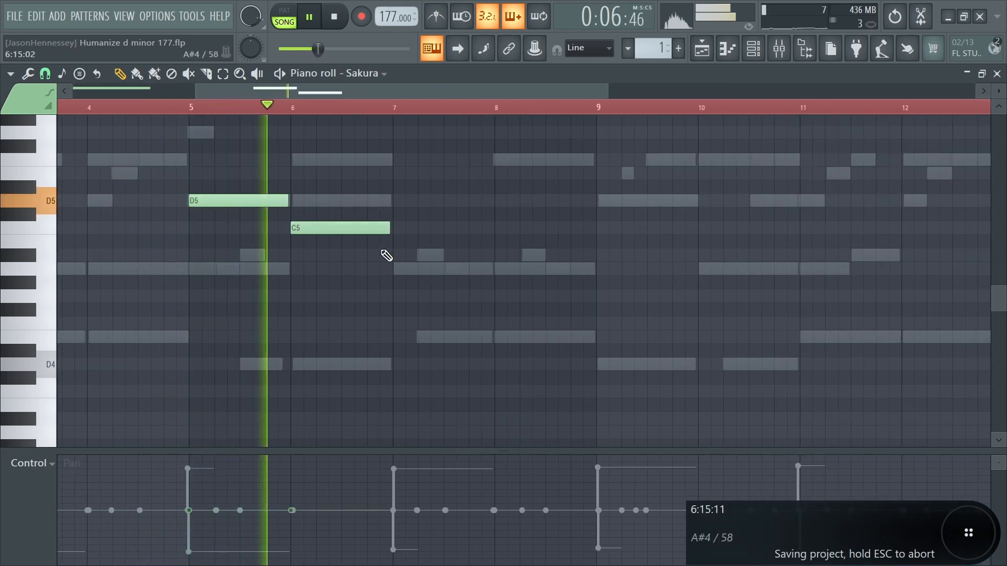
click(397, 268)
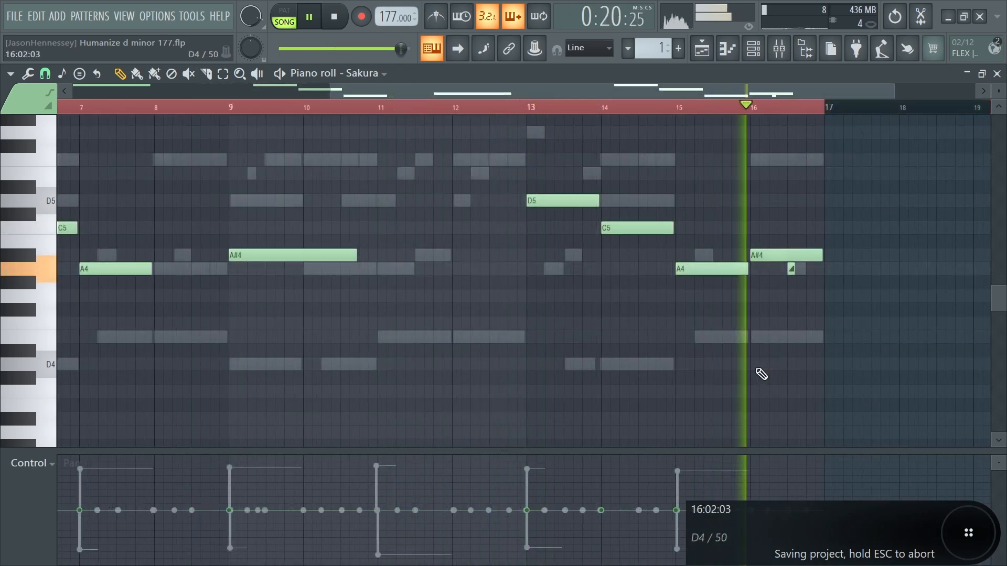
Step: Move the A#4 note at bar 9 slightly later and add a short D5 note at the start of that bar
scroll(843, 318, down, 3)
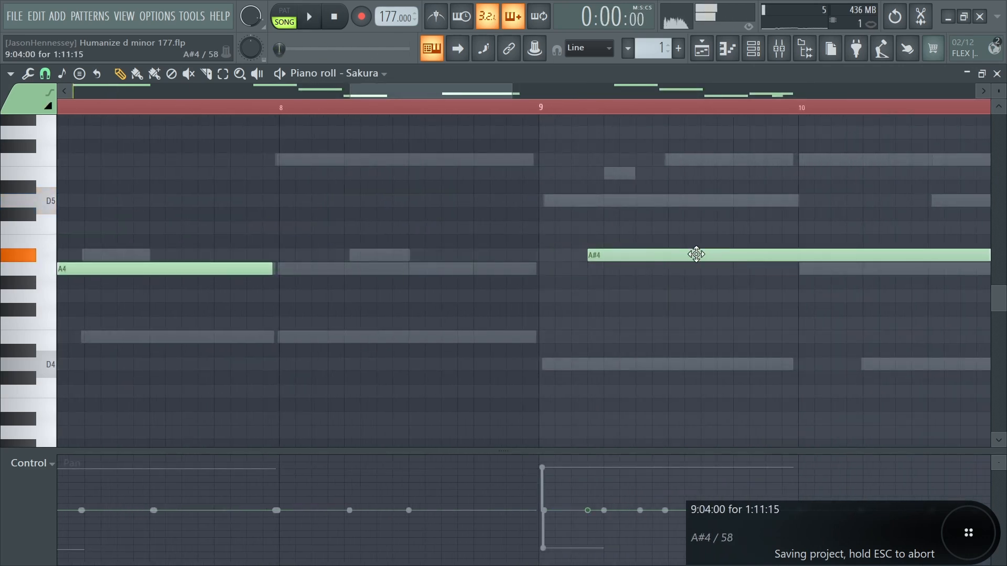
drag(557, 178, 544, 211)
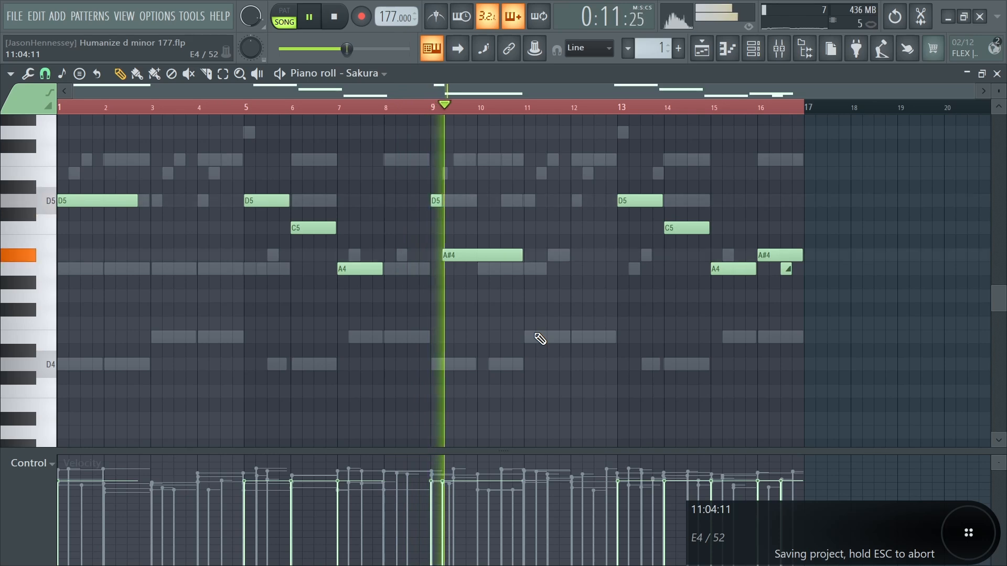
scroll(418, 274, up, 8)
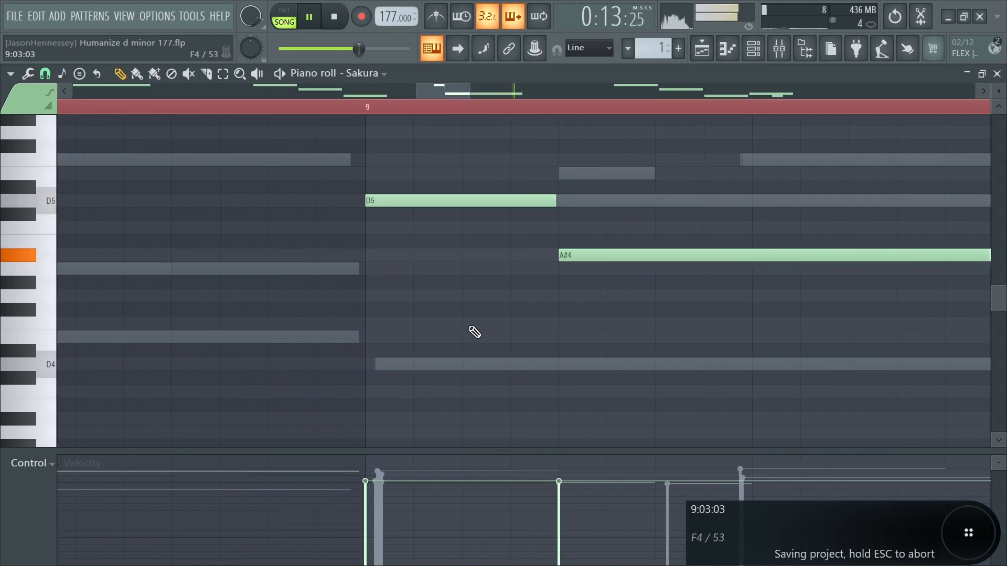
scroll(462, 273, down, 5)
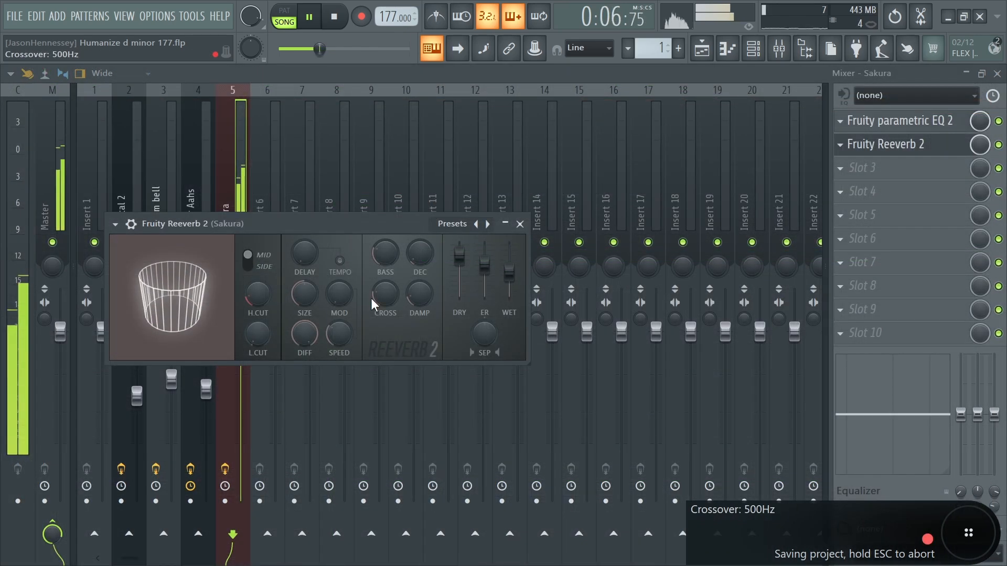
Step: Adjust Fruity Reeverb 2 on the Sakura mixer track, with the high cut at 4.0 kHz
drag(311, 327, 250, 346)
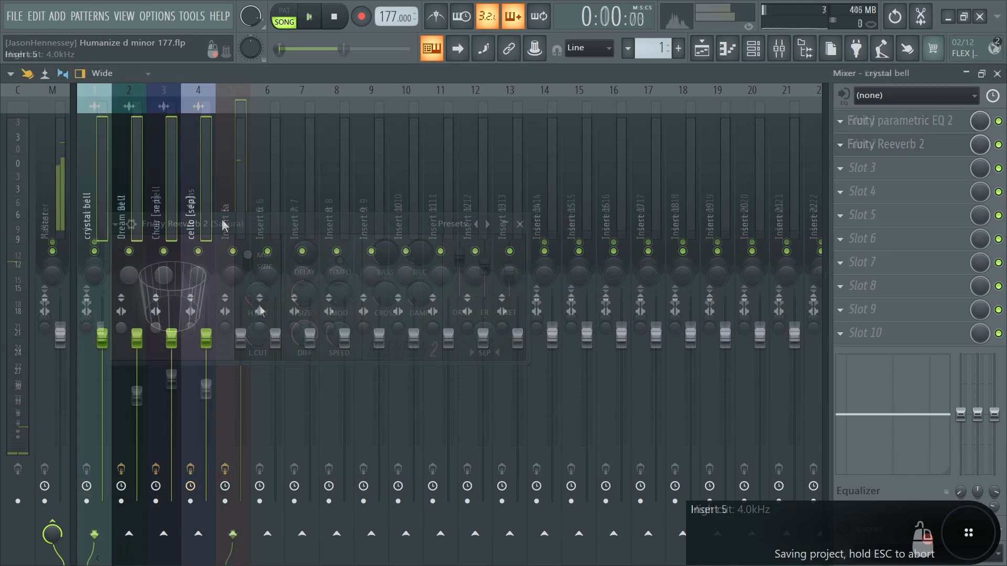
Step: Lower the volume of the Choir [sep] mixer track slightly during playback and stop the song
click(156, 215)
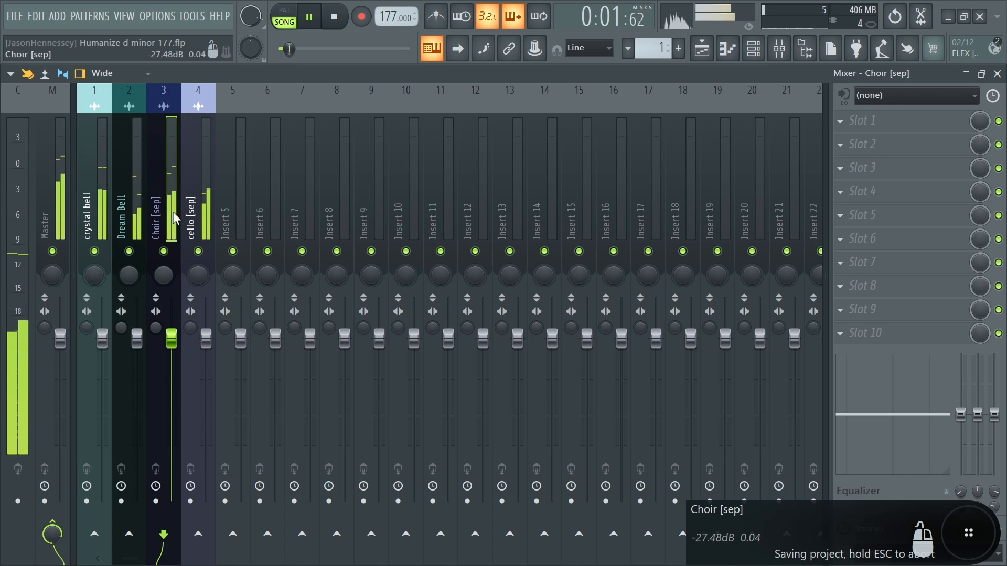
drag(180, 346, 183, 353)
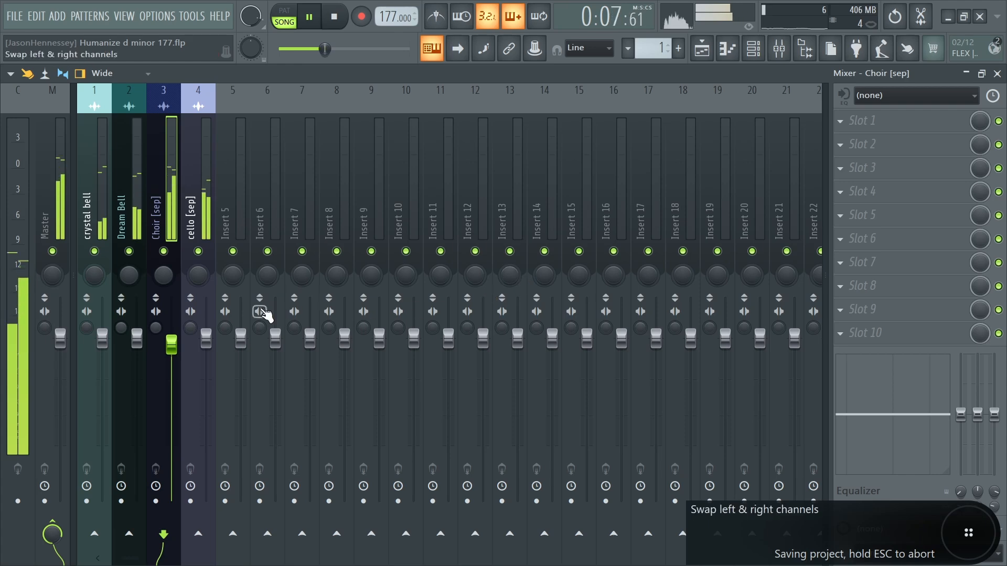
key(space)
Step: Select the crystal bell, Dream Bell and Choir [sep] clips in the playlist, clear the selection and play the arrangement
click(707, 58)
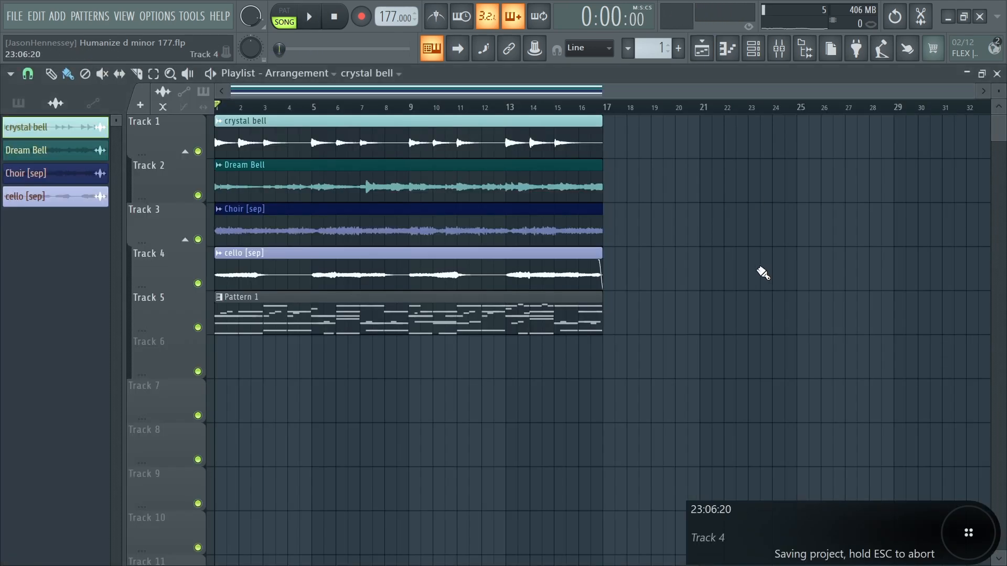
drag(572, 240, 572, 237)
drag(573, 238, 567, 144)
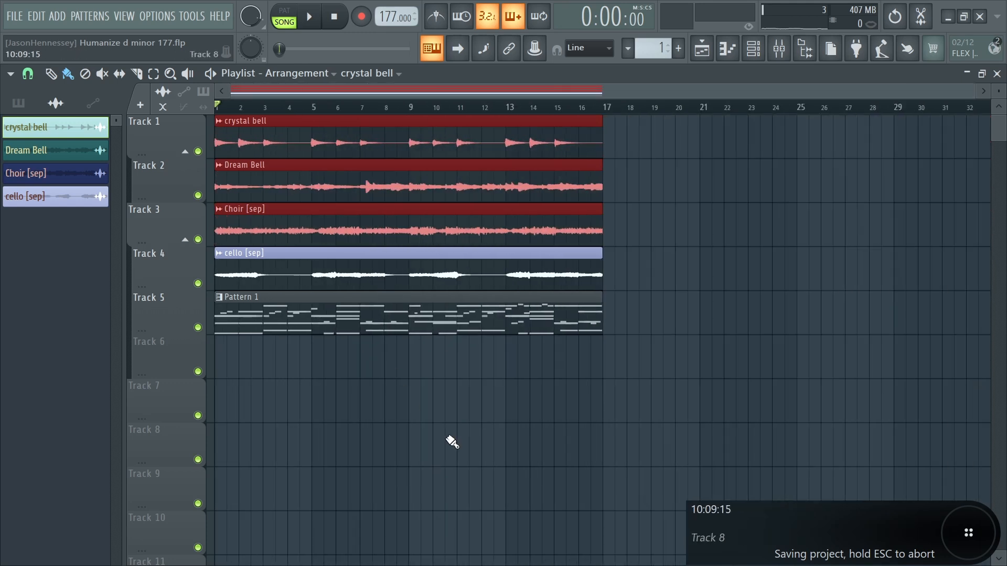
click(443, 418)
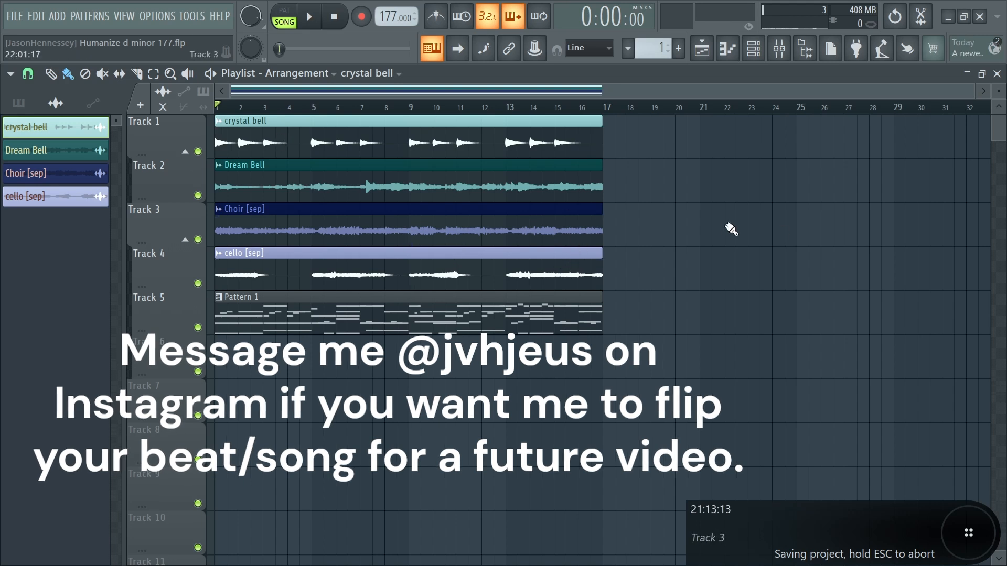
key(space)
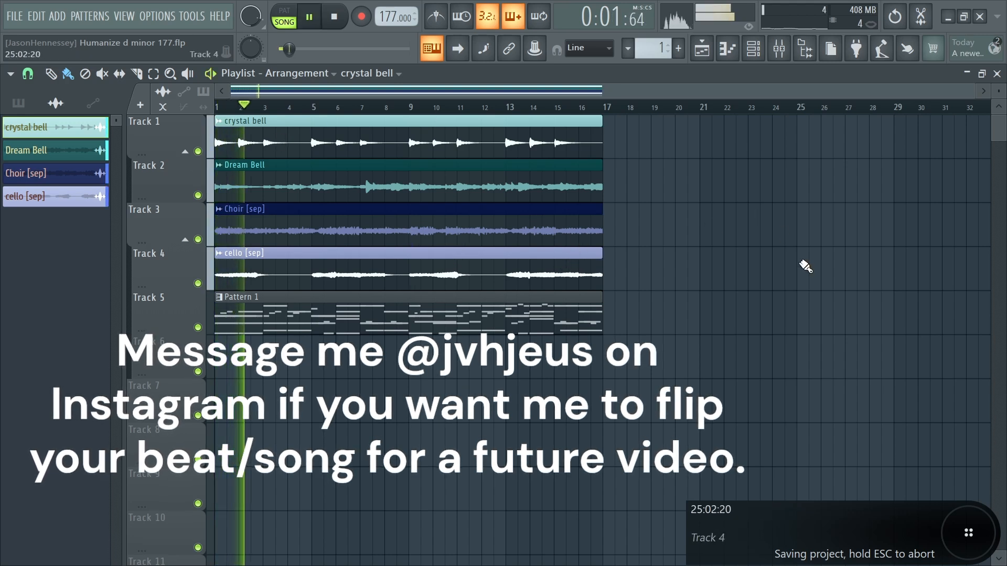